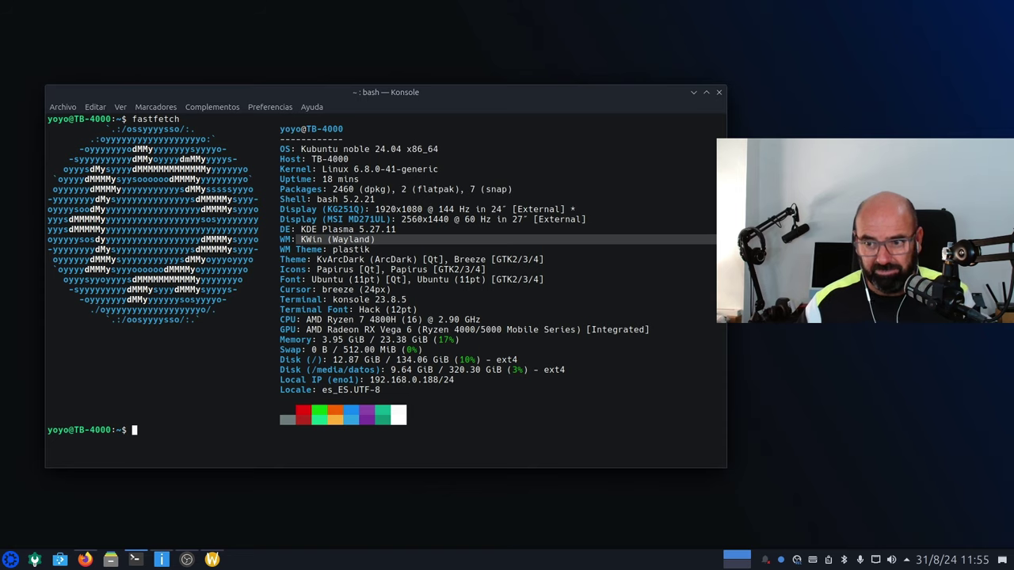
Step: Switch to OBS Studio and reposition and resize its window so the scenes, sources, audio mixer and controls are all in view
{"action": "left_click", "coordinate": [161, 559]}
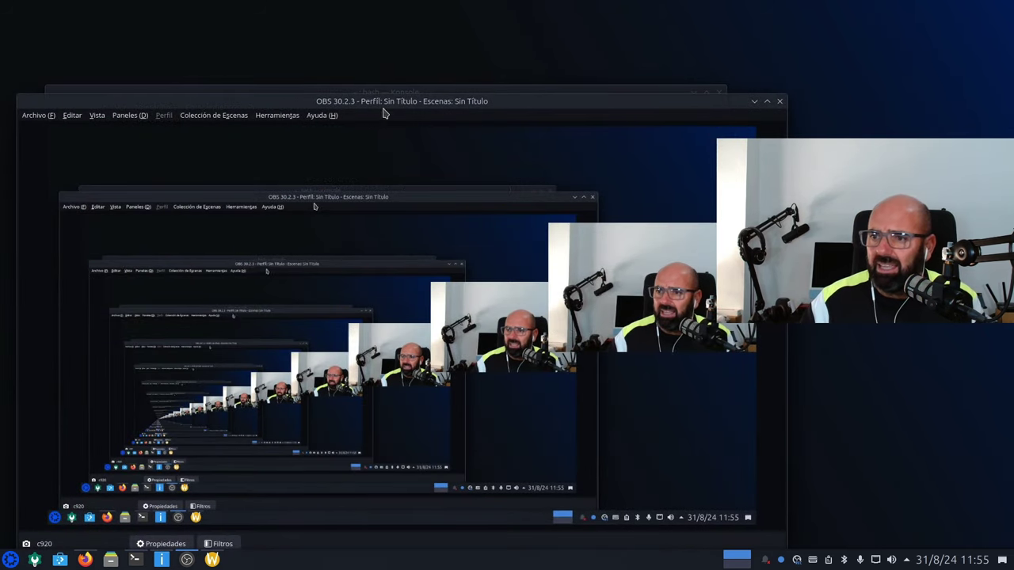
{"action": "mouse_move", "coordinate": [404, 104]}
{"action": "left_mouse_down"}
{"action": "mouse_move", "coordinate": [467, 55]}
{"action": "mouse_move", "coordinate": [423, 102]}
{"action": "left_mouse_up"}
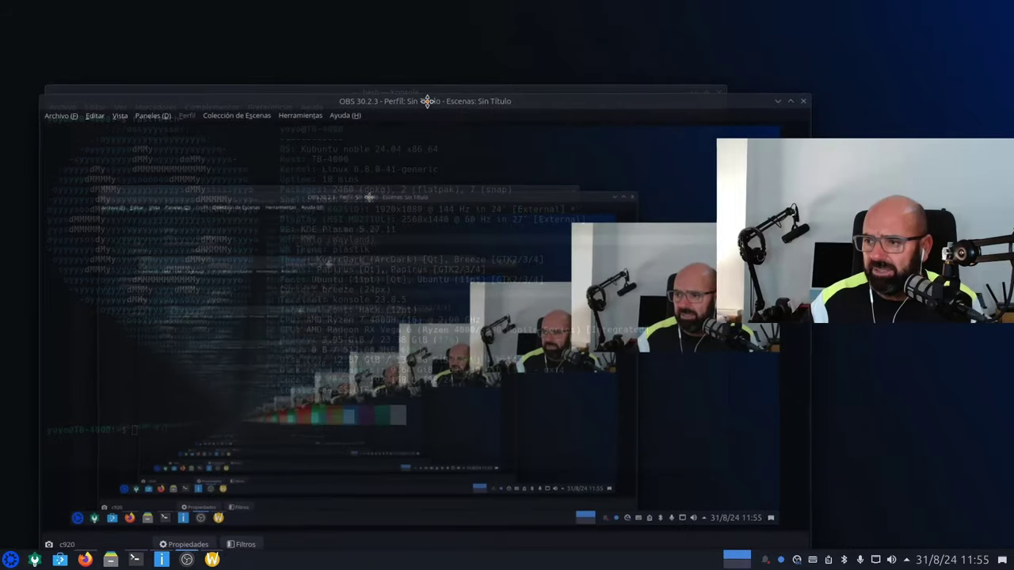
{"action": "left_click_drag", "start_coordinate": [709, 101], "coordinate": [724, 80]}
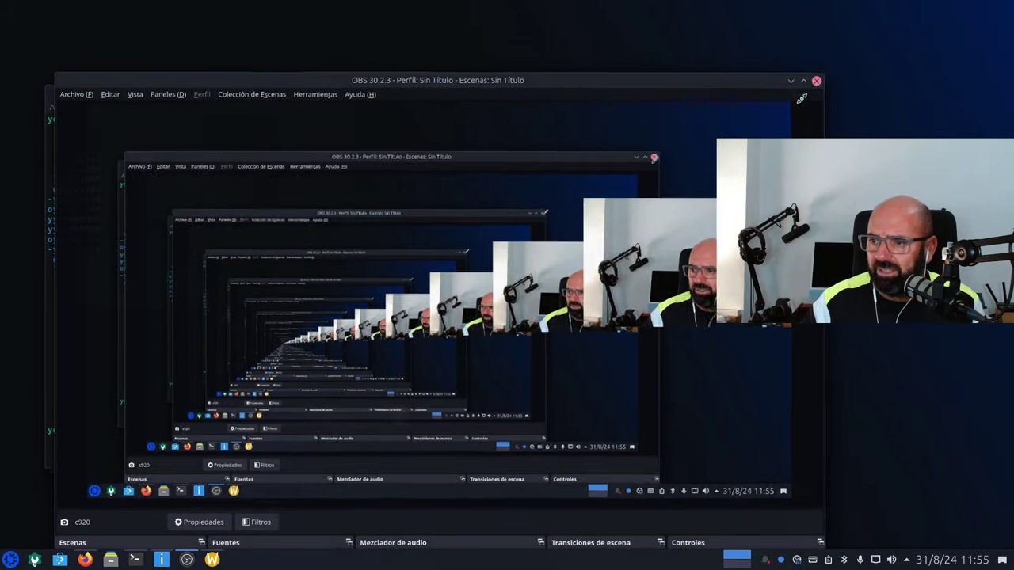
{"action": "left_click_drag", "start_coordinate": [824, 80], "coordinate": [673, 93]}
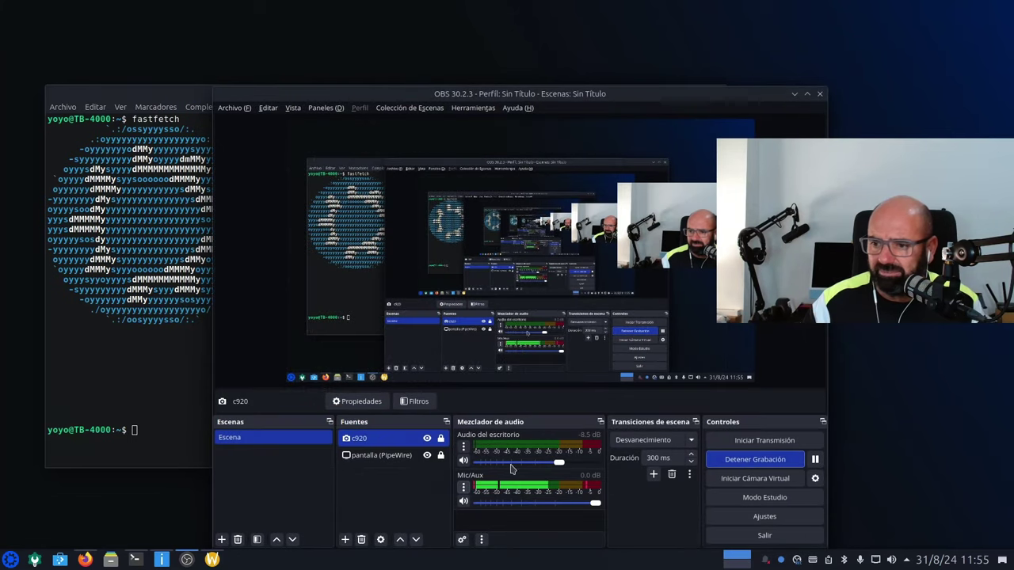
Step: Check which source types OBS can add, dismiss the list without adding one, and minimize the OBS and Konsole windows
{"action": "left_click", "coordinate": [346, 538]}
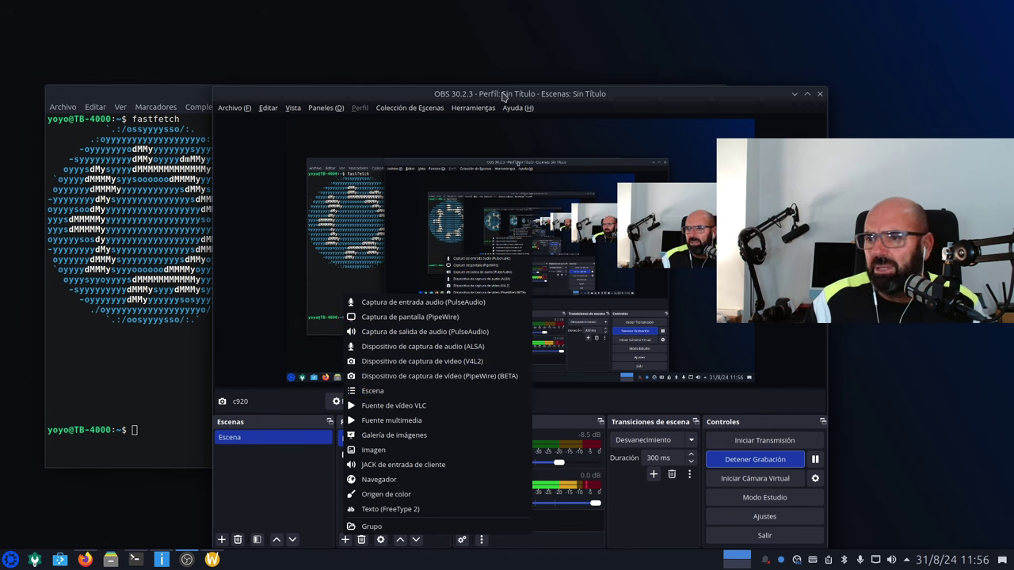
{"action": "left_click", "coordinate": [713, 99]}
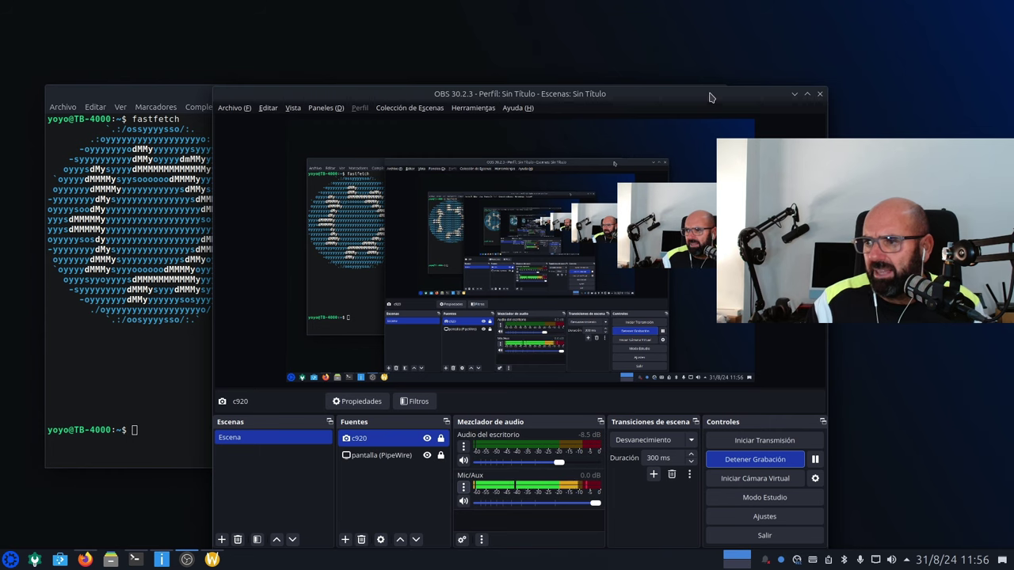
{"action": "left_click", "coordinate": [795, 93]}
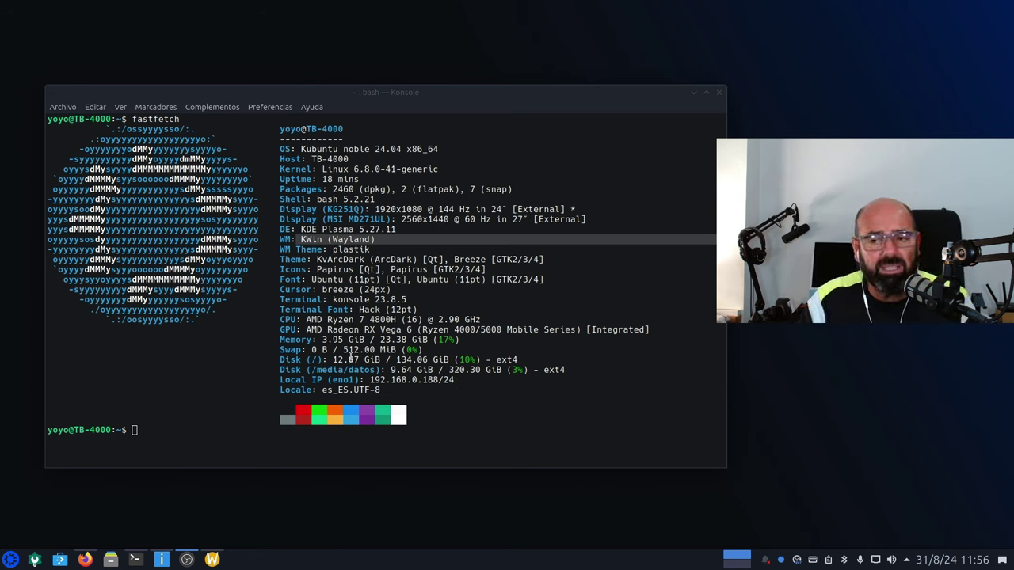
{"action": "left_click", "coordinate": [693, 91]}
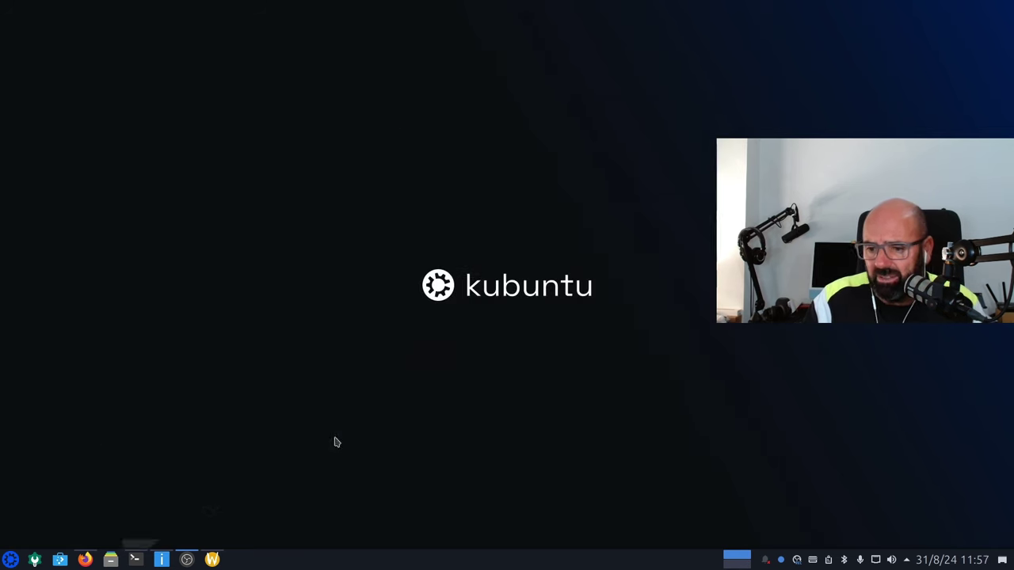
Step: Switch to the Info Center to review the Plasma version, graphics platform and hardware details, and minimize it
{"action": "left_click", "coordinate": [161, 560]}
{"action": "left_click_drag", "start_coordinate": [370, 57], "coordinate": [407, 72]}
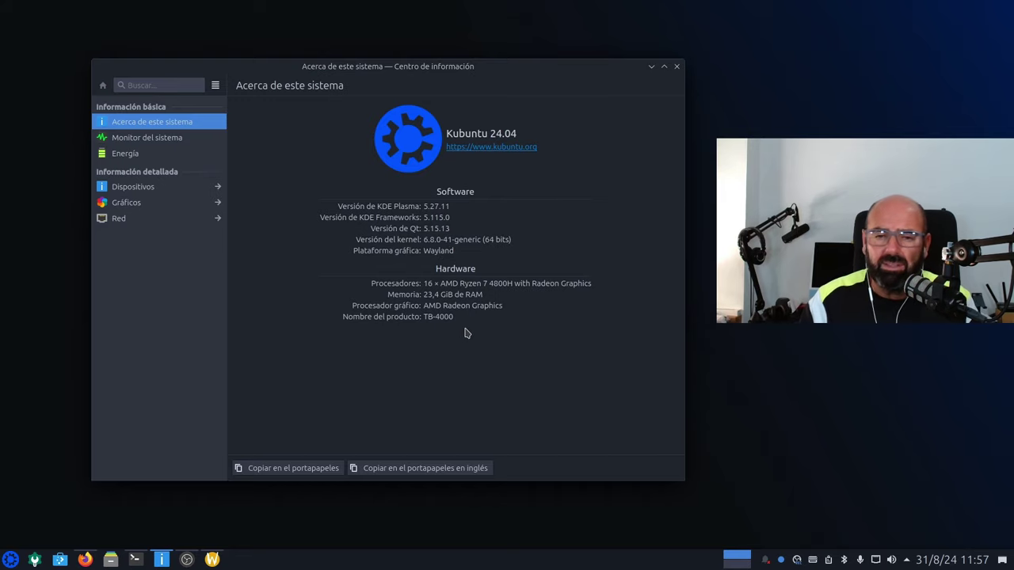
{"action": "left_click", "coordinate": [652, 68]}
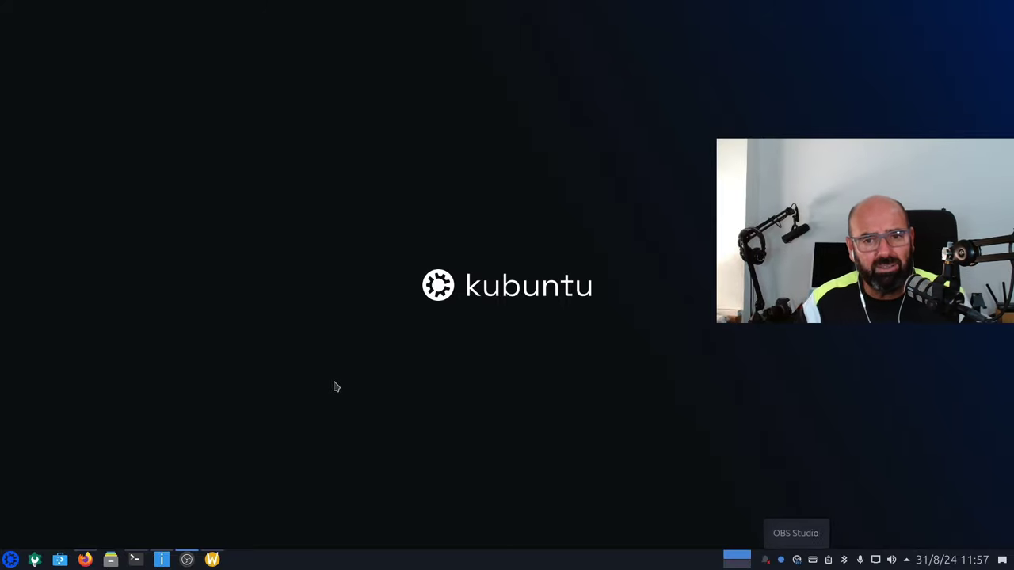
Step: Switch to the Dolphin file manager, reposition its window and open the Imágenes folder
{"action": "left_click", "coordinate": [109, 560]}
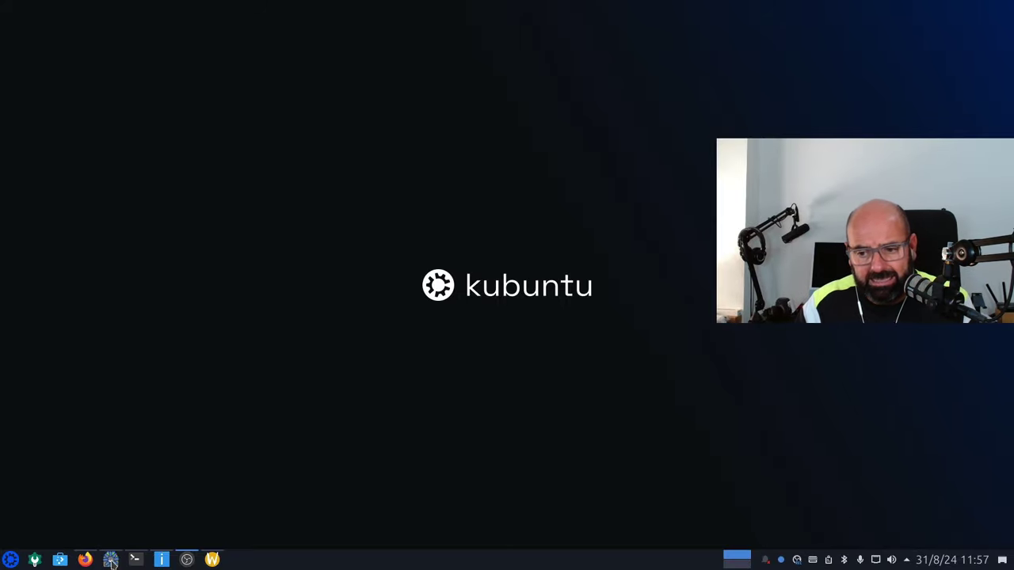
{"action": "left_click_drag", "start_coordinate": [568, 119], "coordinate": [462, 106]}
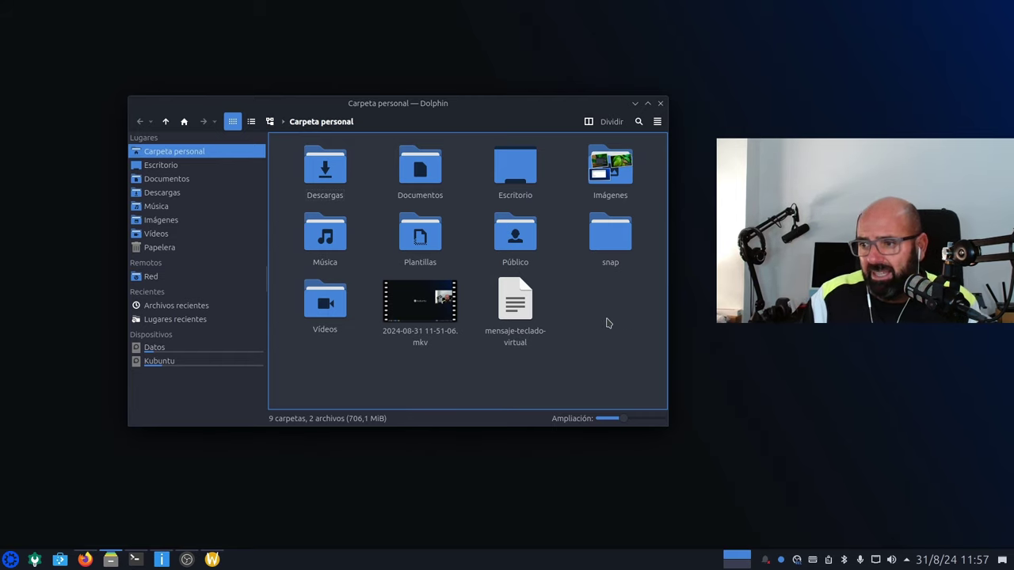
{"action": "left_click", "coordinate": [610, 170]}
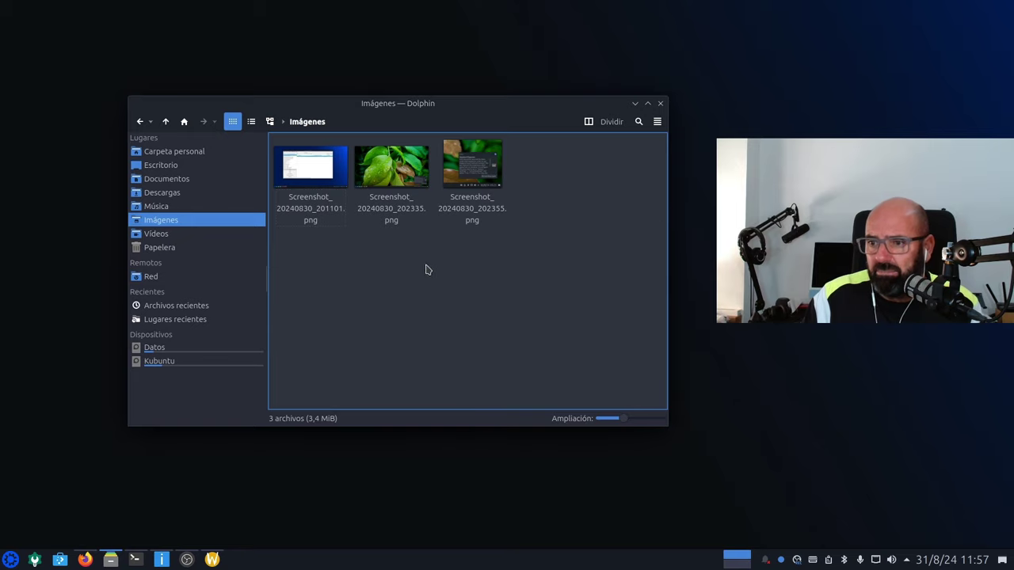
Step: Open Screenshot_20240830_202355.png in Gwenview, move and enlarge its window, and zoom to 141% to read the Fcitx Wayland Diagnose notification
{"action": "left_click", "coordinate": [471, 186]}
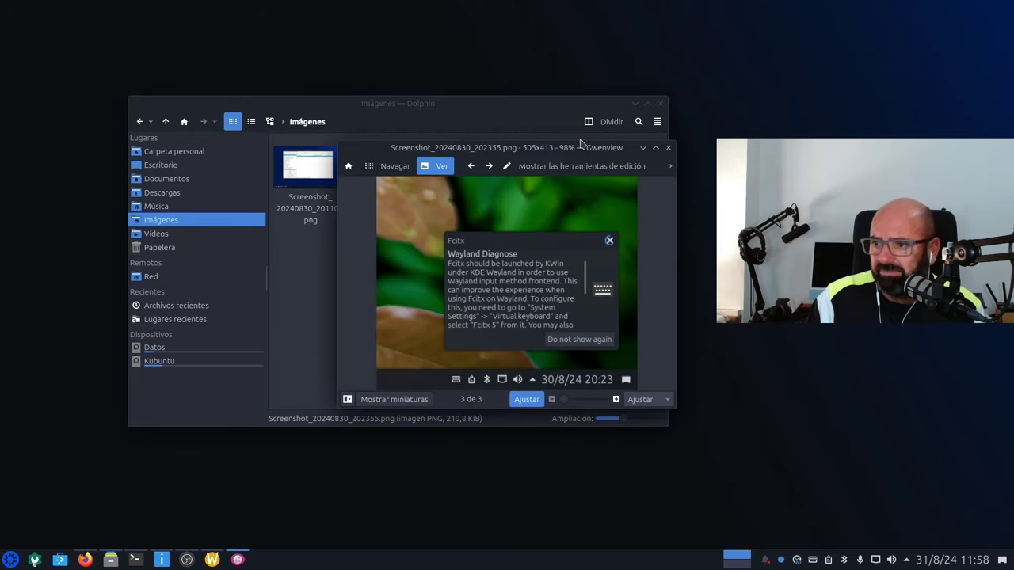
{"action": "left_click", "coordinate": [559, 124]}
{"action": "left_click", "coordinate": [489, 175]}
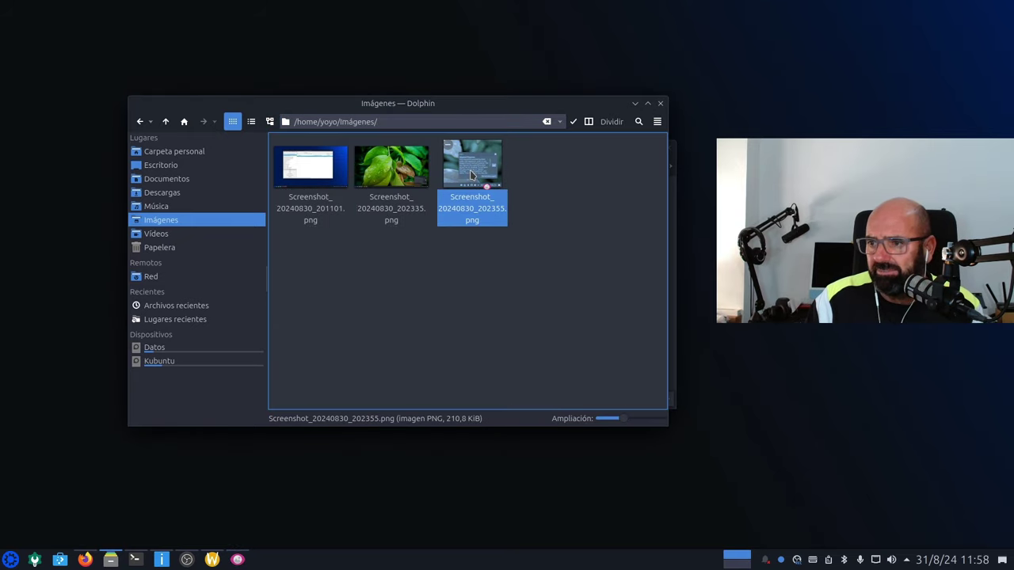
{"action": "left_click_drag", "start_coordinate": [532, 165], "coordinate": [363, 79]}
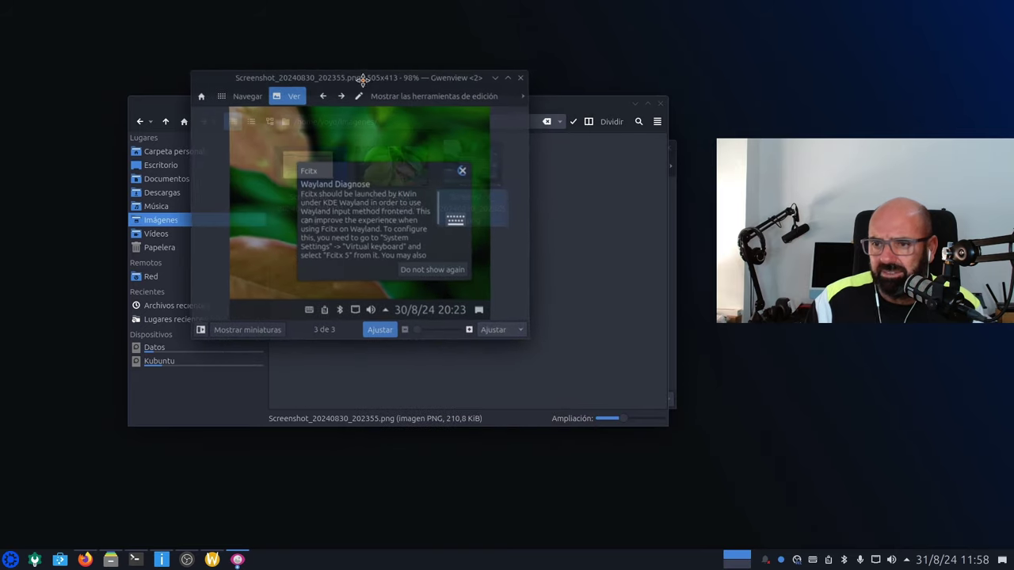
{"action": "left_click_drag", "start_coordinate": [527, 339], "coordinate": [554, 391]}
{"action": "left_click", "coordinate": [494, 381]}
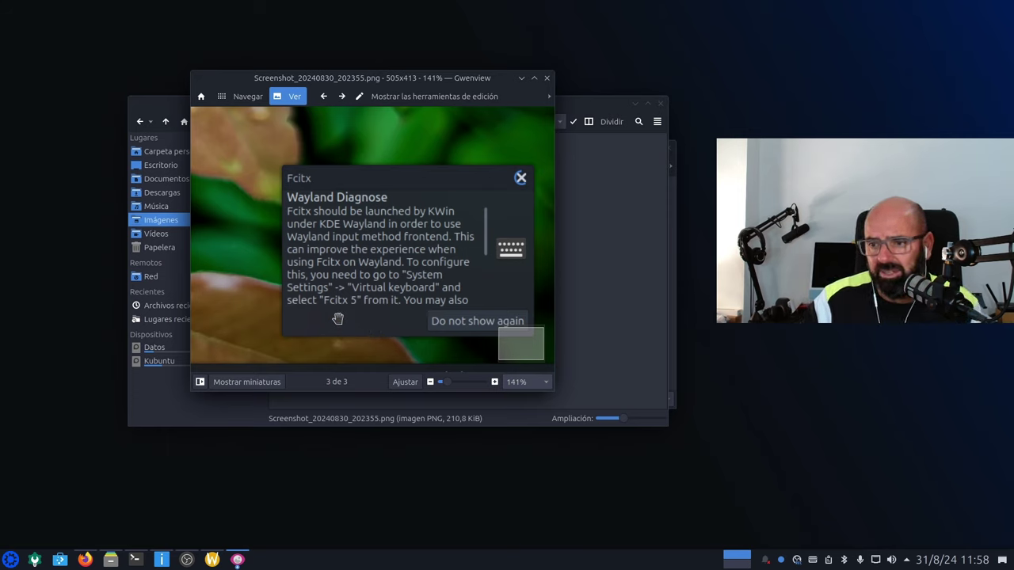
Step: Return to Dolphin, go to the Carpeta personal folder and open the text file mensaje-teclado-virtual
{"action": "left_click", "coordinate": [111, 560]}
{"action": "left_click", "coordinate": [380, 267]}
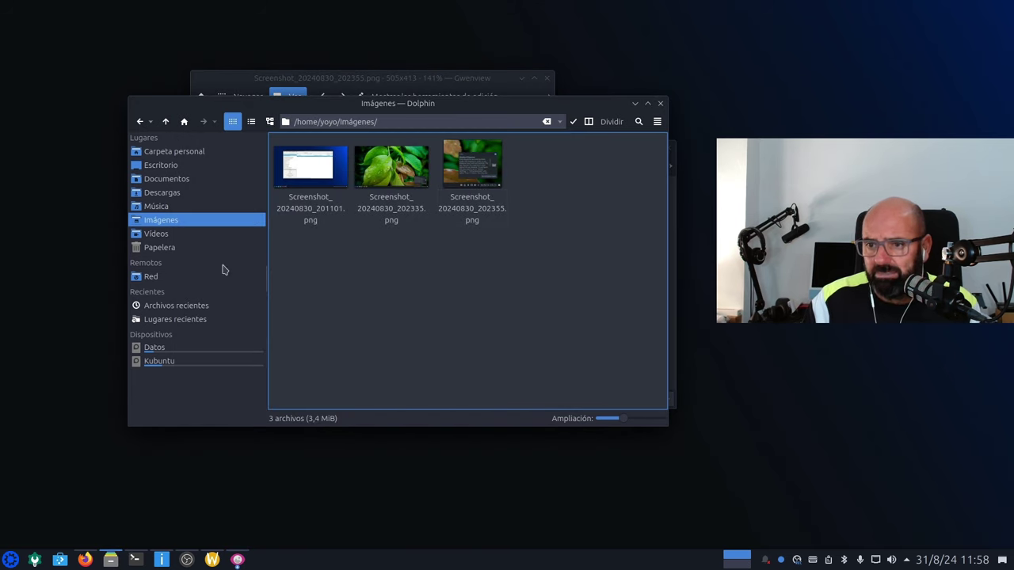
{"action": "left_click", "coordinate": [206, 152]}
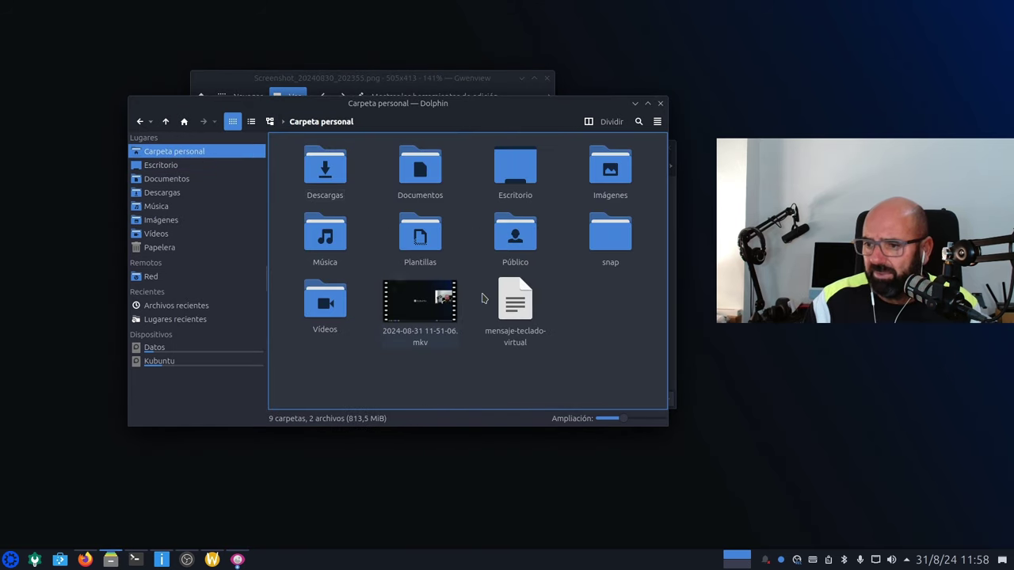
{"action": "double_click", "coordinate": [513, 303]}
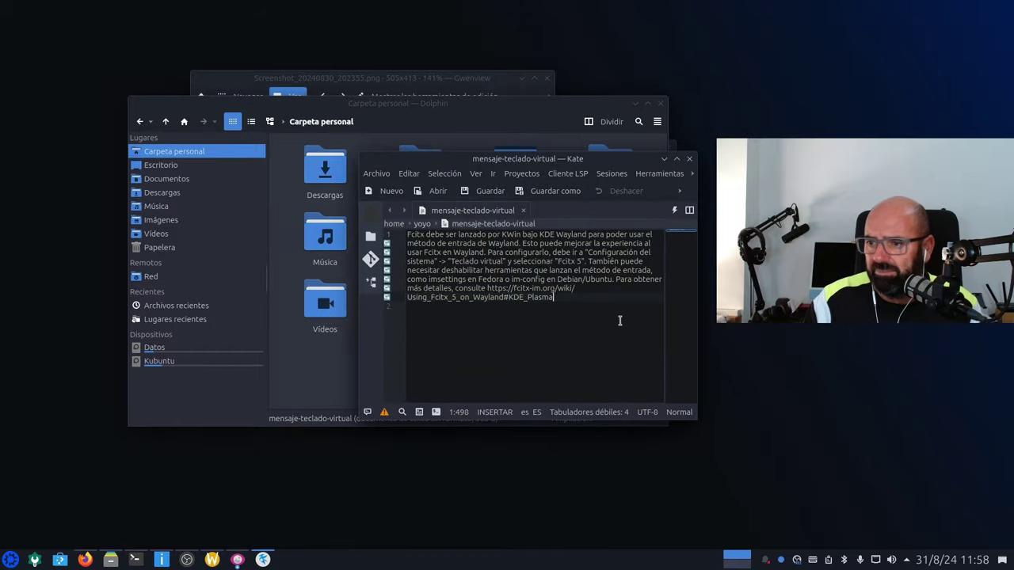
Step: Move and enlarge the Kate window, zoom the text to 181% to read the translated Fcitx message, and minimize it
{"action": "left_click_drag", "start_coordinate": [592, 161], "coordinate": [358, 81]}
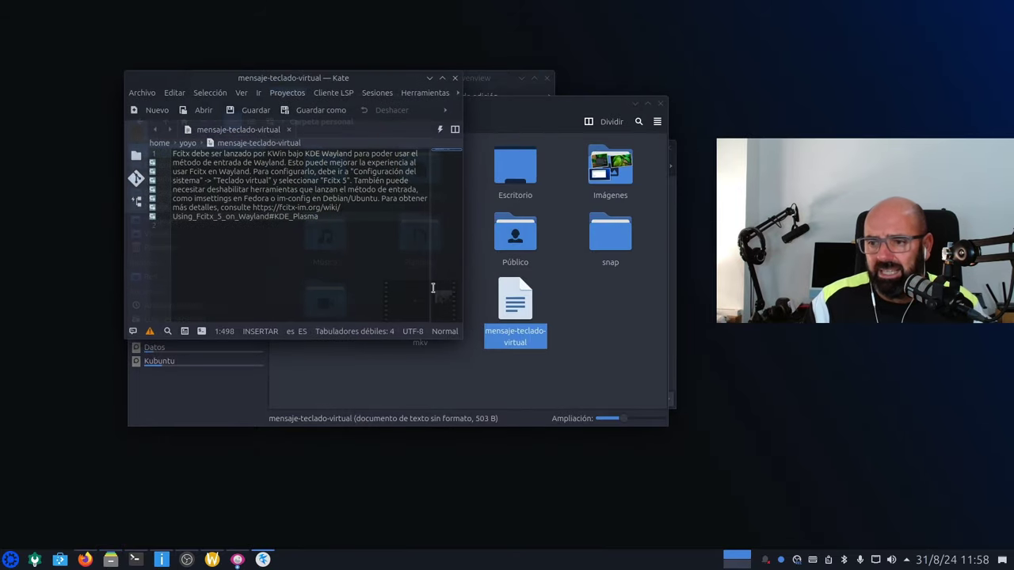
{"action": "left_click_drag", "start_coordinate": [461, 338], "coordinate": [696, 466]}
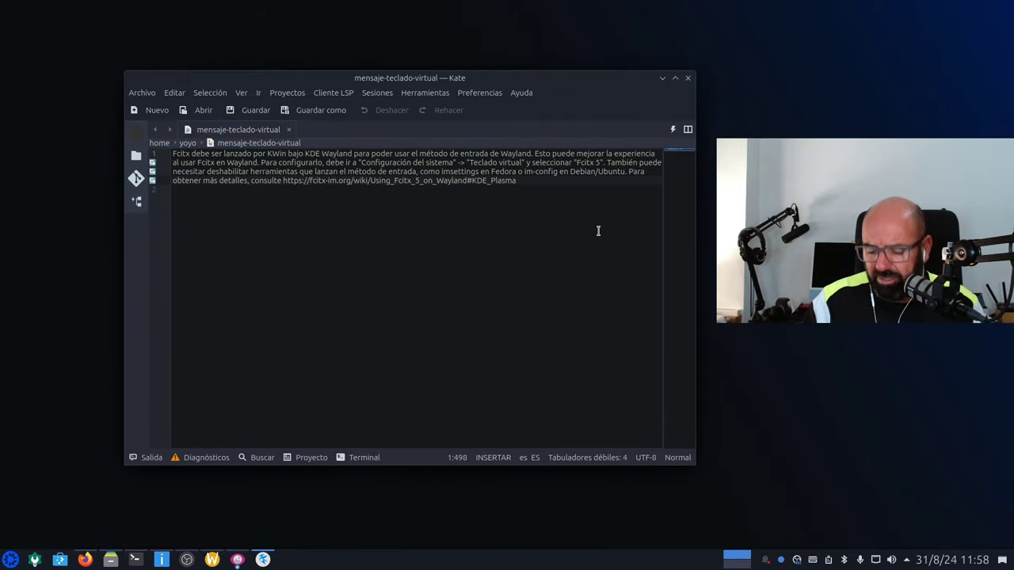
{"action": "key", "text": "ctrl+plus"}
{"action": "key", "text": "ctrl+plus"}
{"action": "key", "text": "ctrl+plus"}
{"action": "key", "text": "ctrl+plus"}
{"action": "key", "text": "ctrl+plus"}
{"action": "key", "text": "ctrl+plus"}
{"action": "key", "text": "ctrl+plus"}
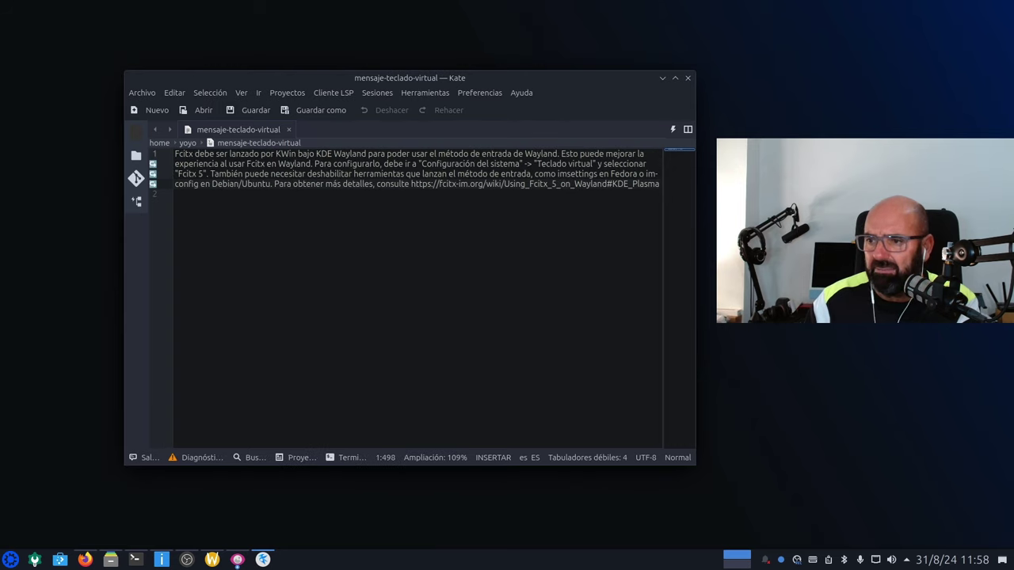
{"action": "key", "text": "ctrl+plus"}
{"action": "key", "text": "ctrl+plus"}
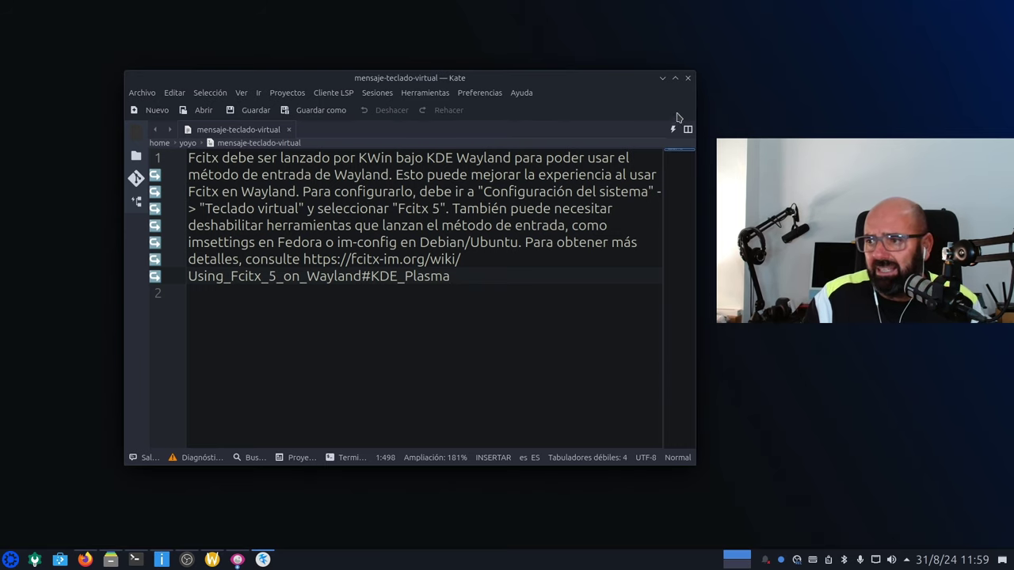
{"action": "left_click", "coordinate": [663, 79]}
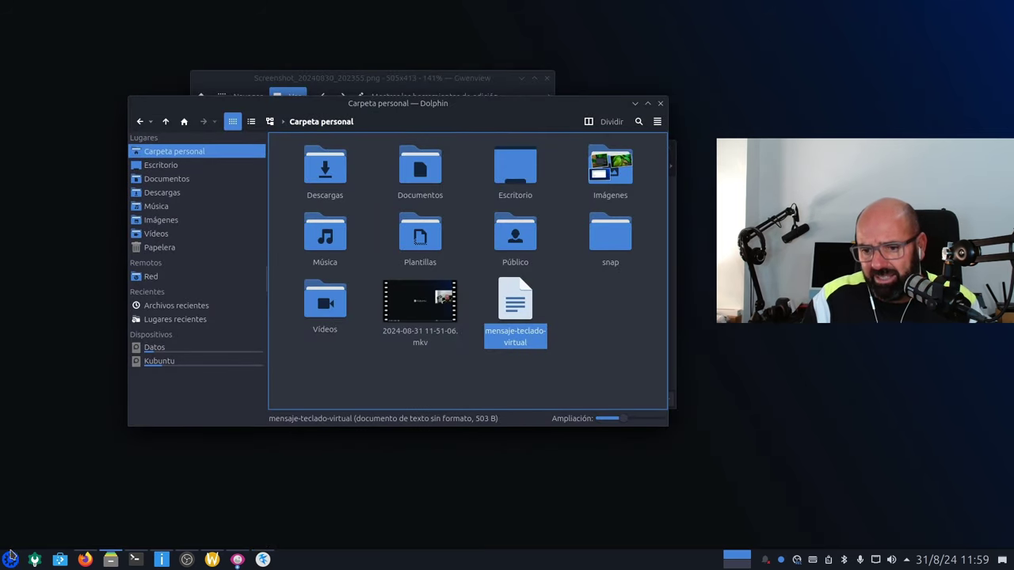
Step: Open the System Settings, restore the window from its maximized size and move it toward the middle of the desktop
{"action": "left_click", "coordinate": [35, 561]}
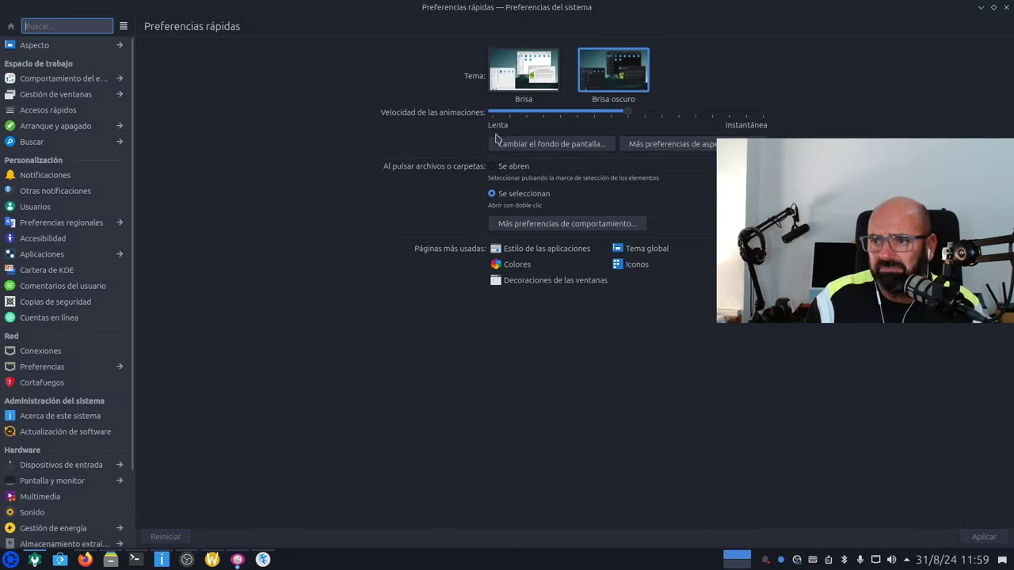
{"action": "left_click", "coordinate": [993, 7]}
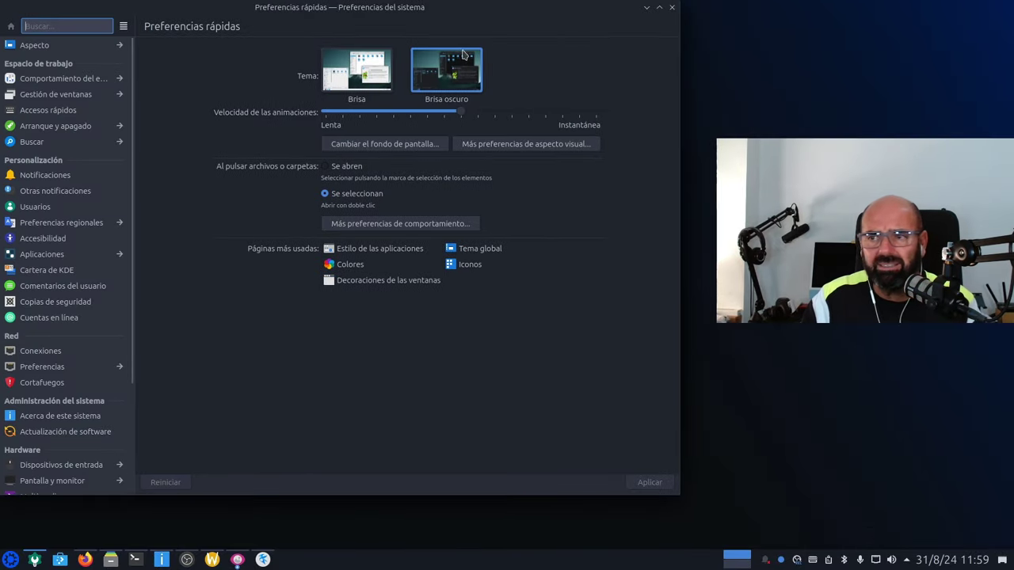
{"action": "left_click_drag", "start_coordinate": [367, 9], "coordinate": [480, 38]}
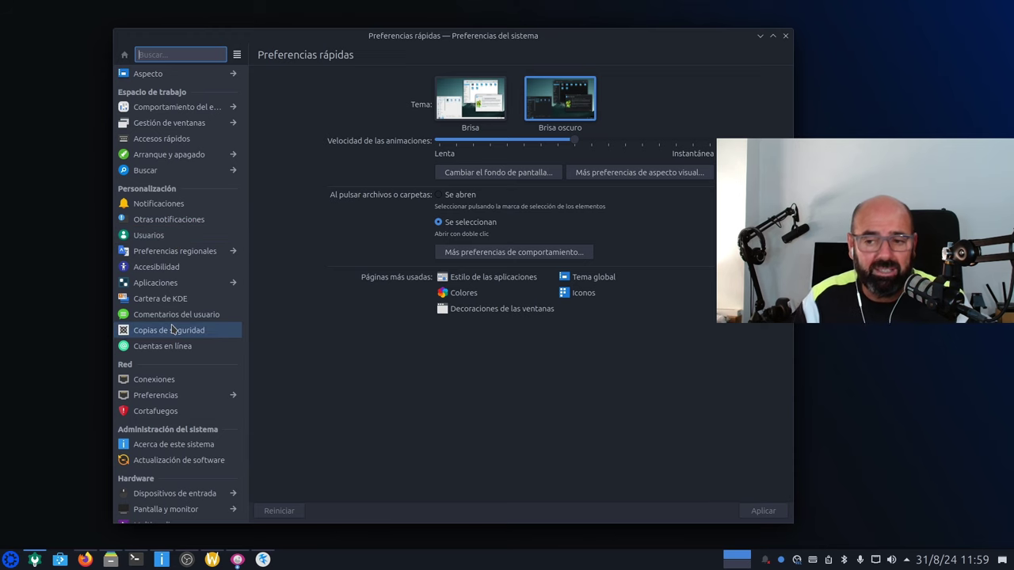
Step: Open the Teclado virtual settings under Dispositivos de entrada and check which virtual keyboard is selected
{"action": "scroll", "coordinate": [188, 257], "scroll_direction": "down", "scroll_amount": 3}
{"action": "scroll", "coordinate": [187, 257], "scroll_direction": "down", "scroll_amount": 2}
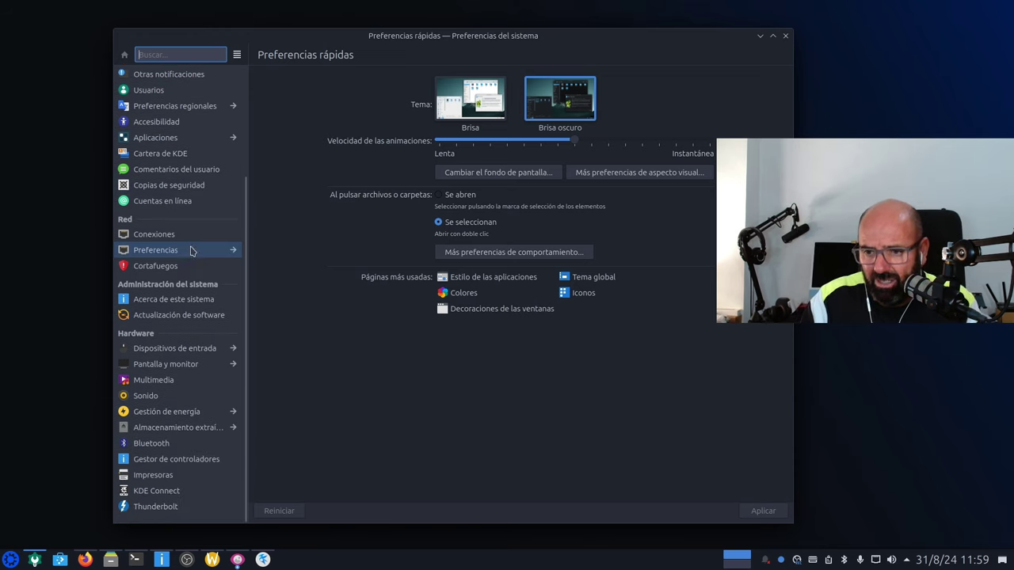
{"action": "left_click", "coordinate": [188, 352]}
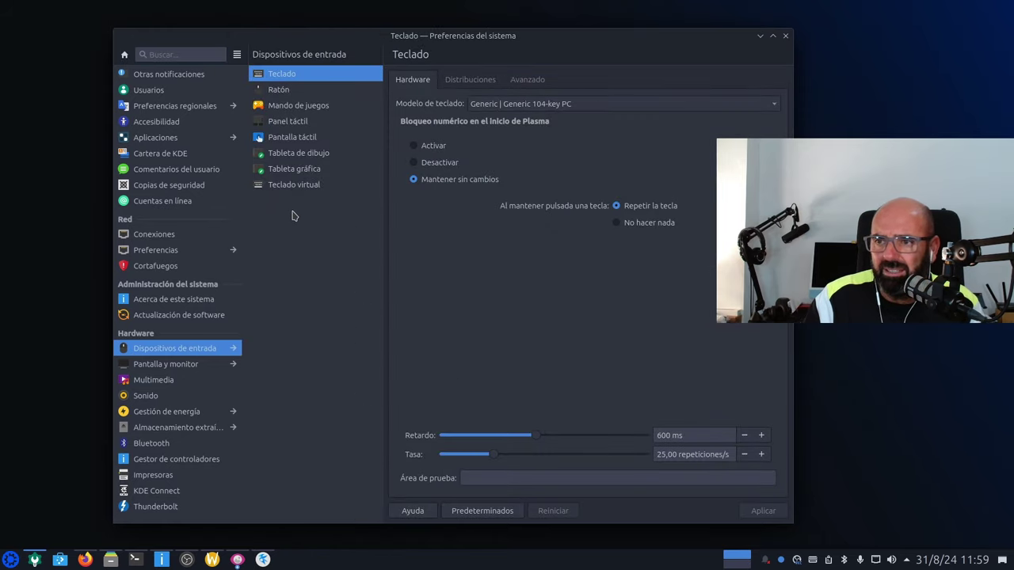
{"action": "left_click", "coordinate": [287, 184]}
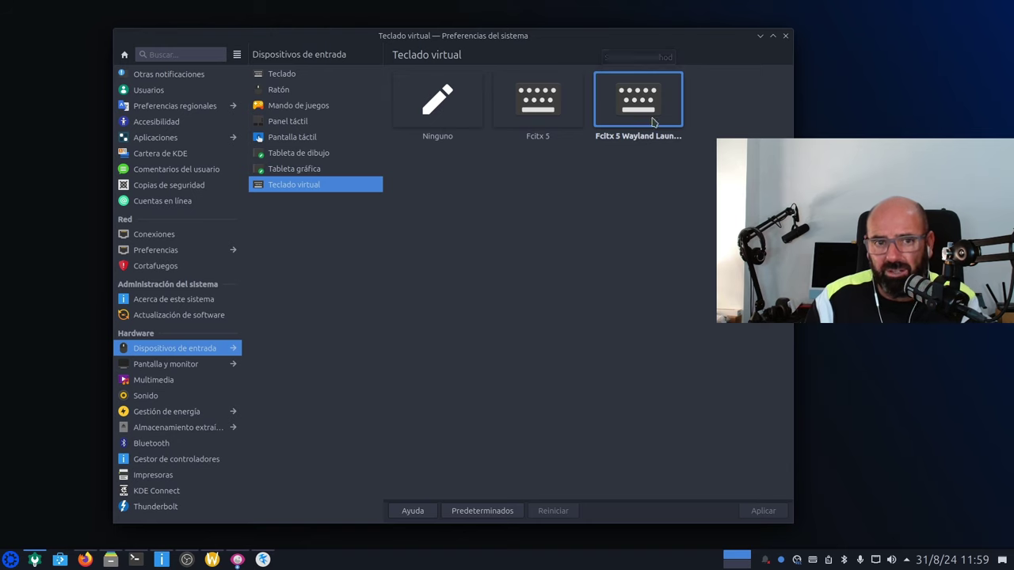
Step: Close the System Settings, the Dolphin file manager and the enlarged Gwenview window
{"action": "left_click", "coordinate": [785, 36]}
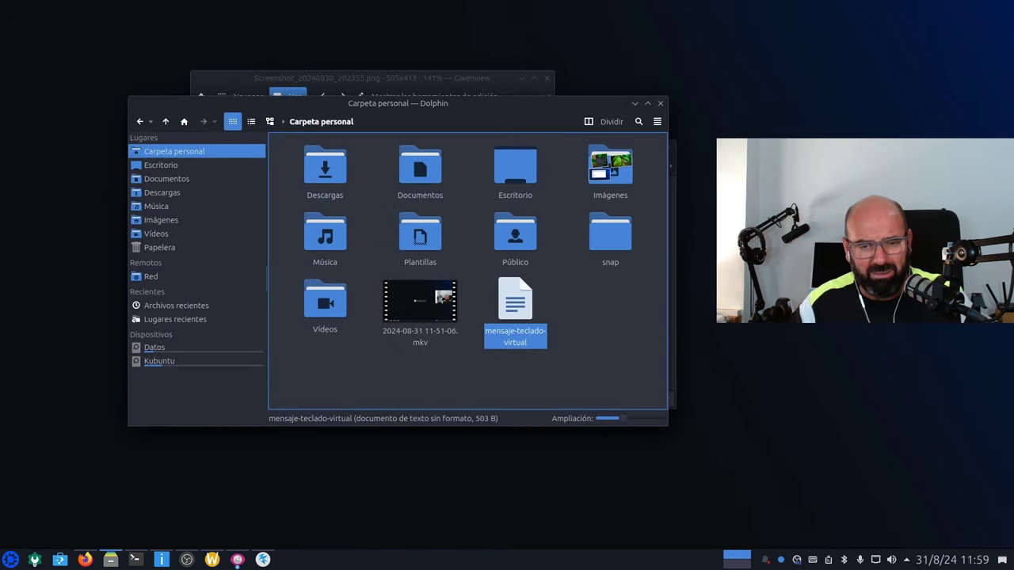
{"action": "left_click", "coordinate": [659, 103]}
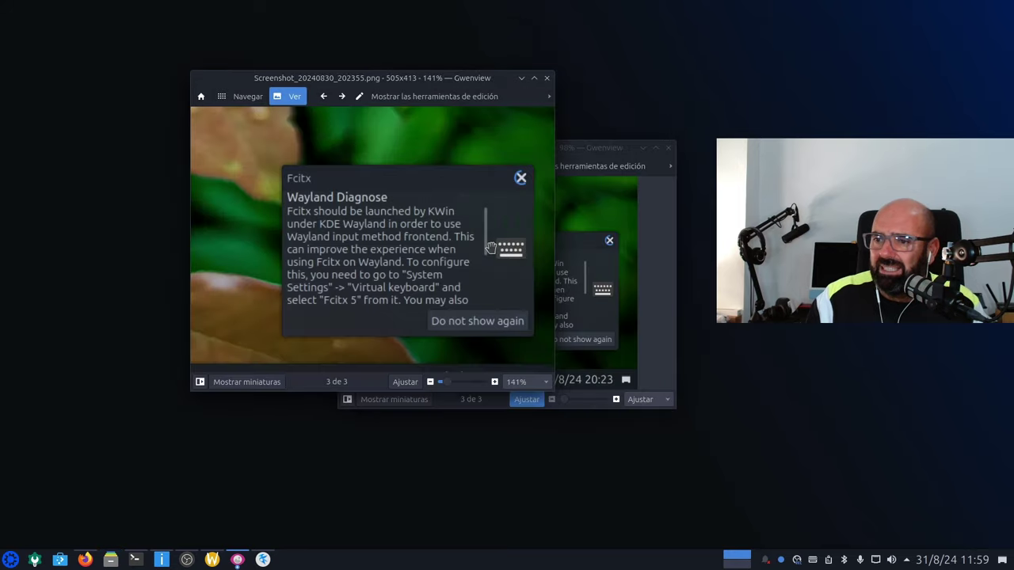
{"action": "left_click", "coordinate": [877, 130]}
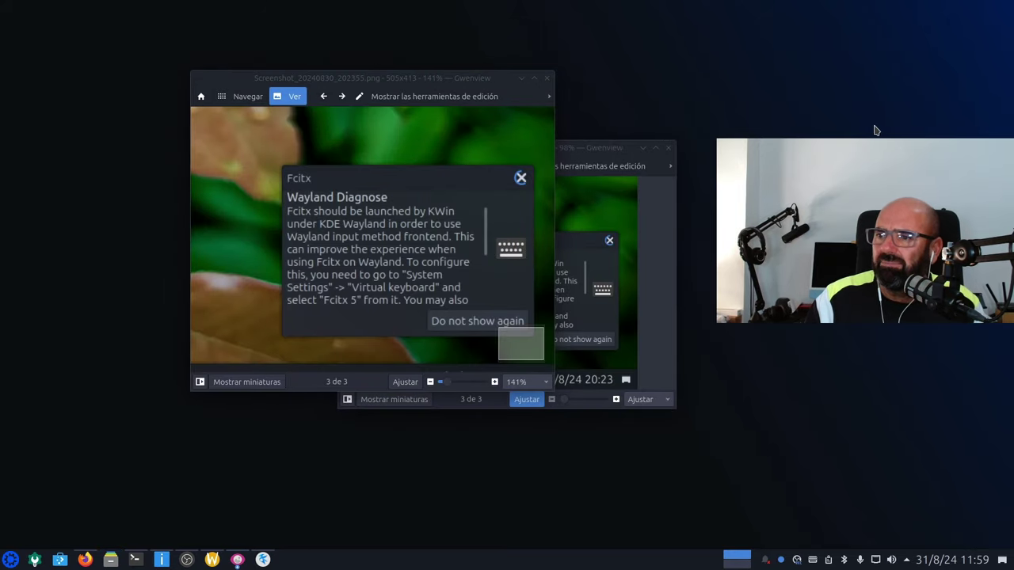
{"action": "left_click", "coordinate": [547, 78]}
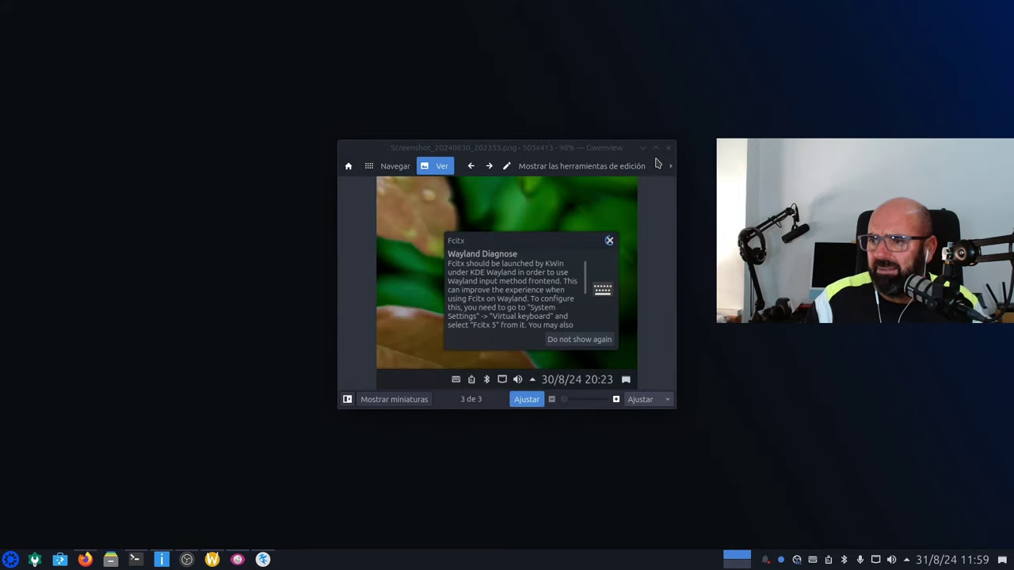
Step: Close the remaining Gwenview window with the Fcitx screenshot and the Acerca de Mozilla Firefox window
{"action": "left_click", "coordinate": [668, 148]}
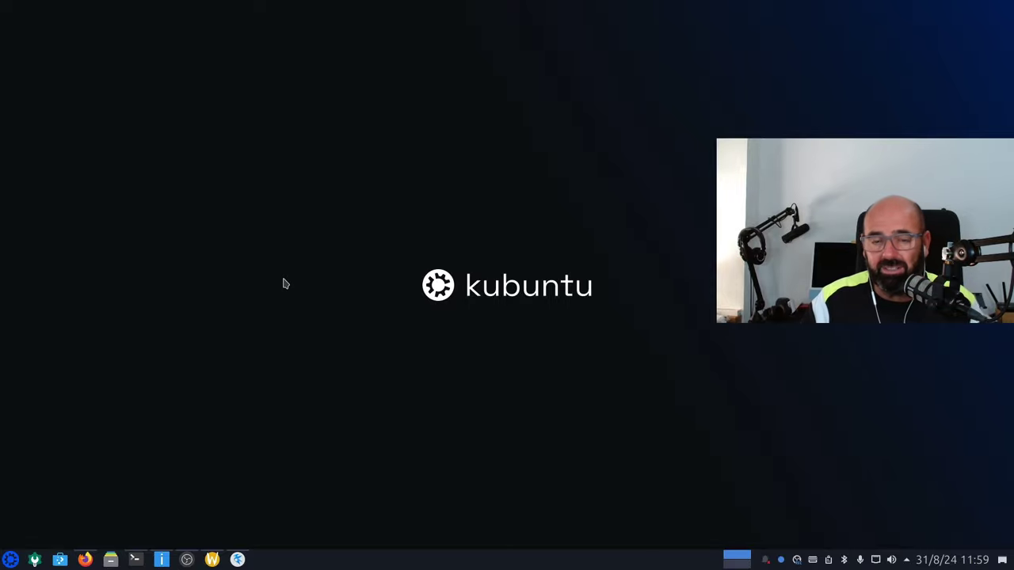
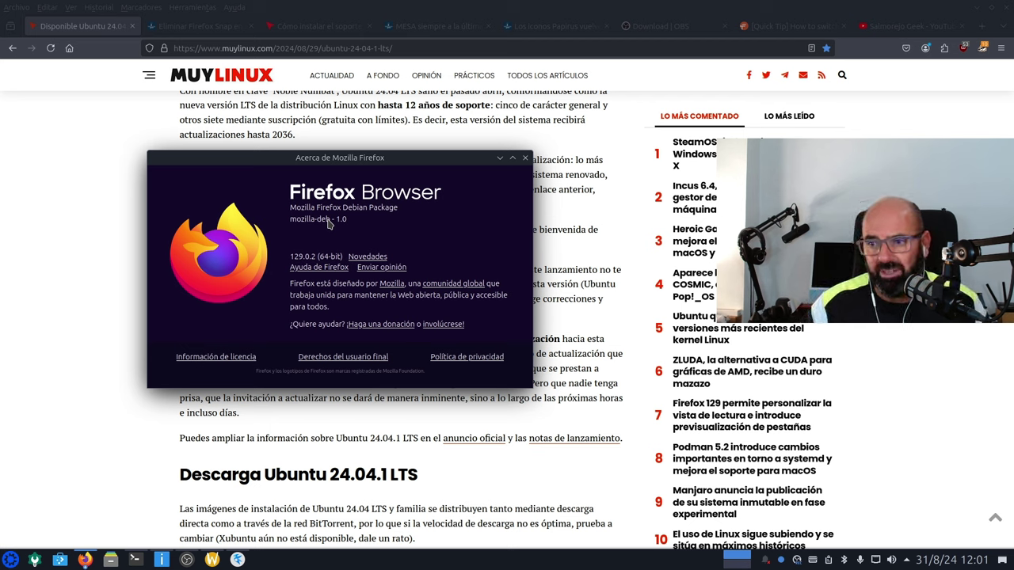
{"action": "left_click", "coordinate": [524, 158]}
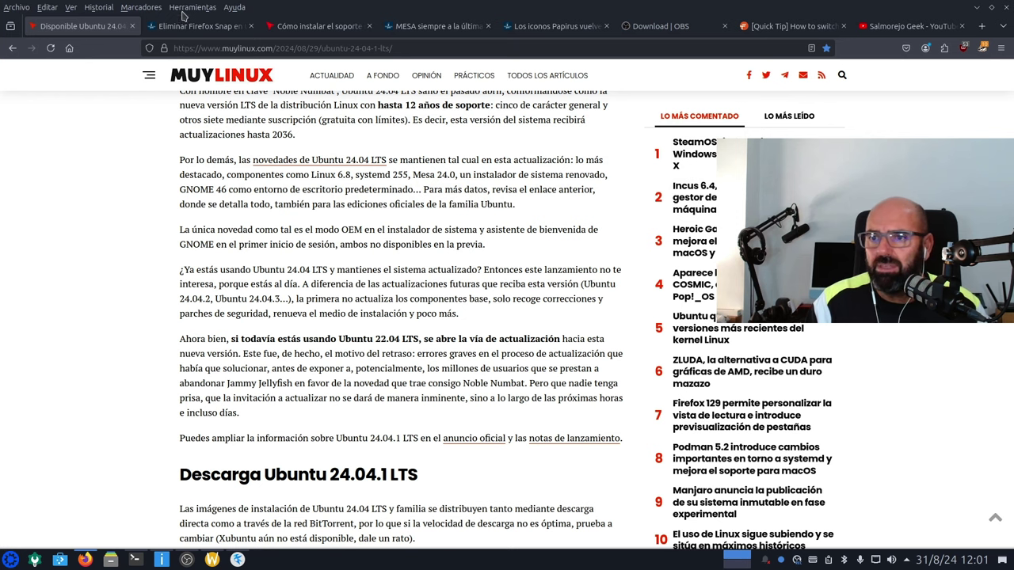
Step: Show the Salmorejo Geek article on removing the Firefox Snap and highlight its command sudo apt remove --autoremove firefox
{"action": "left_click", "coordinate": [185, 26]}
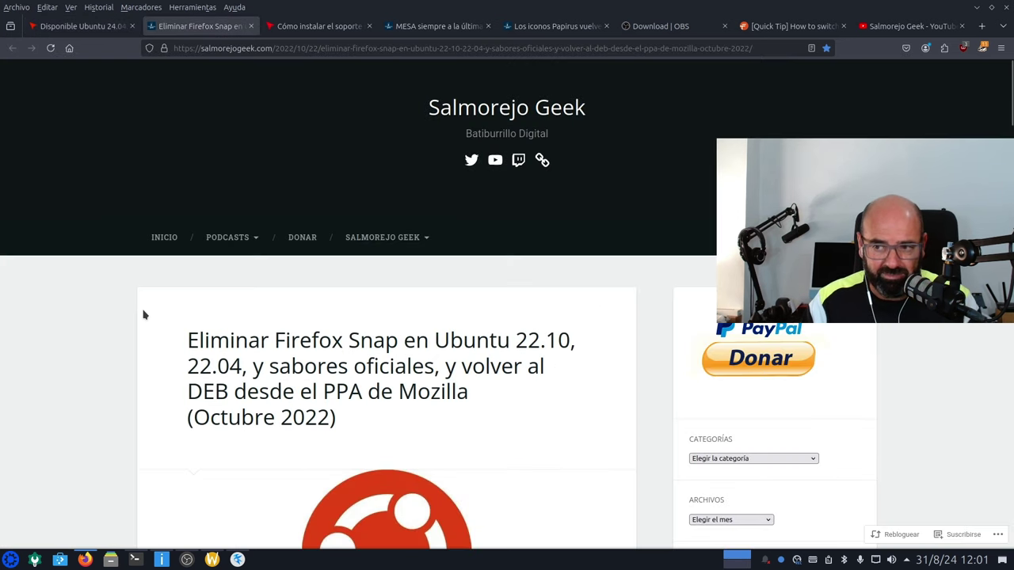
{"action": "scroll", "coordinate": [174, 328], "scroll_direction": "down", "scroll_amount": 4}
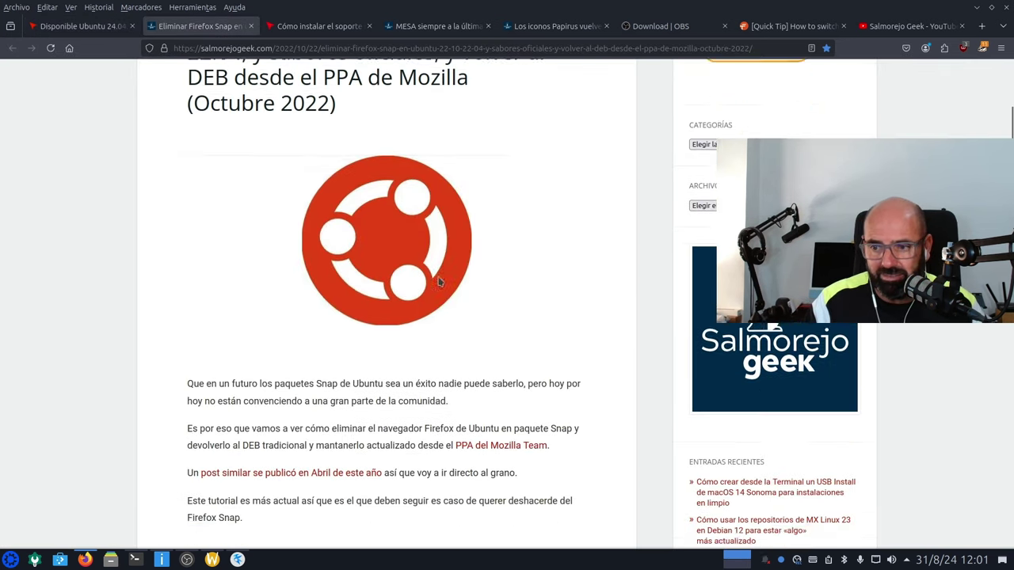
{"action": "scroll", "coordinate": [438, 258], "scroll_direction": "up", "scroll_amount": 5}
{"action": "scroll", "coordinate": [321, 332], "scroll_direction": "down", "scroll_amount": 8}
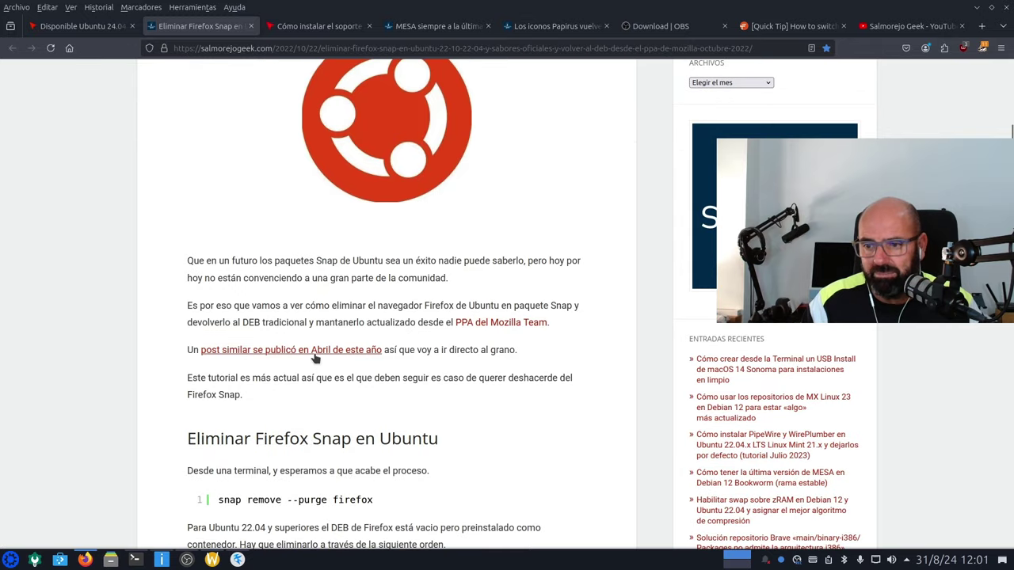
{"action": "left_click_drag", "start_coordinate": [393, 287], "coordinate": [181, 282]}
{"action": "left_click", "coordinate": [97, 267]}
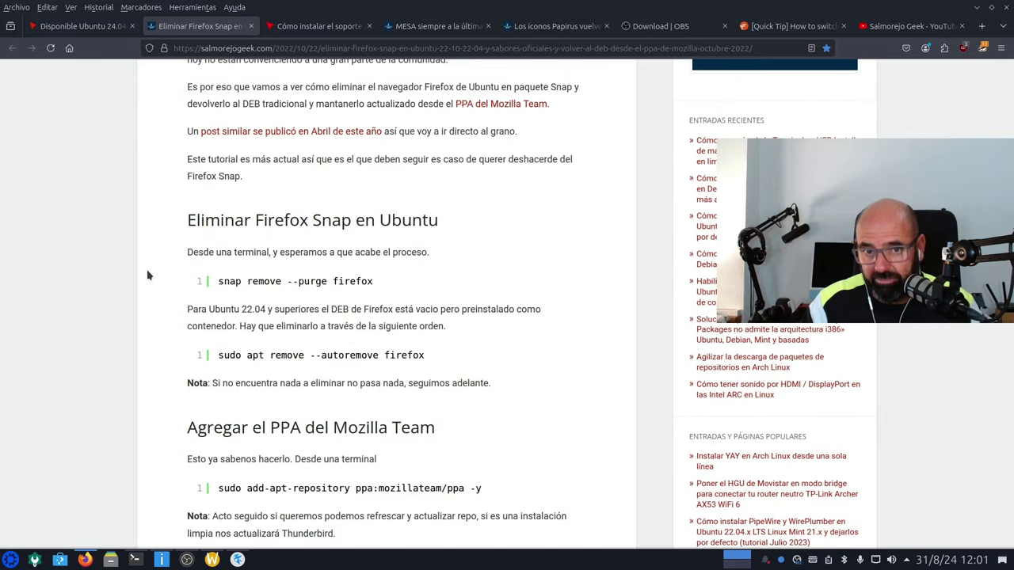
{"action": "triple_click", "coordinate": [455, 355]}
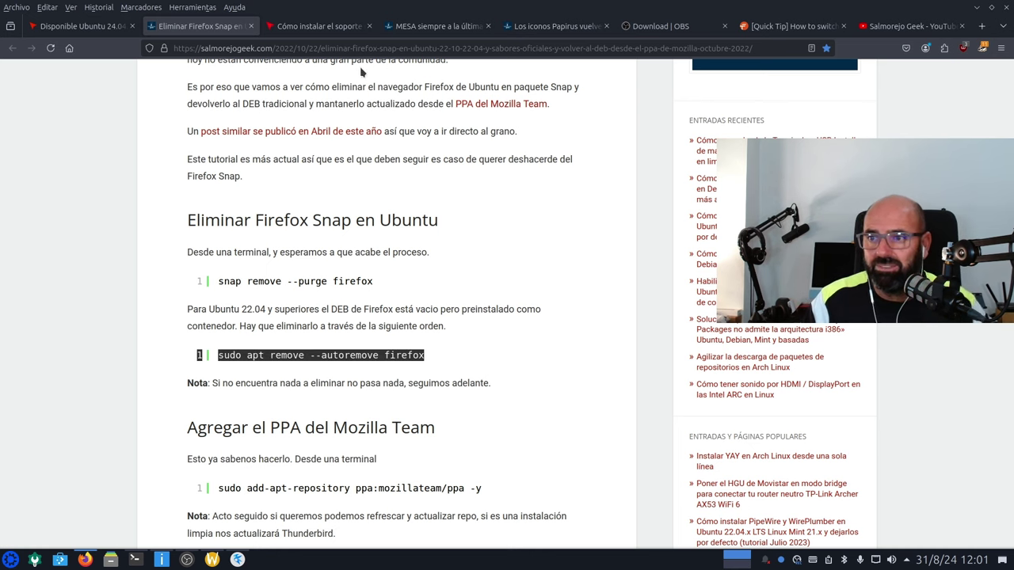
Step: Look over the introduction of the MuyComputer article on installing multimedia support in Ubuntu, Linux Mint, Fedora and Flatpak
{"action": "left_click", "coordinate": [329, 27]}
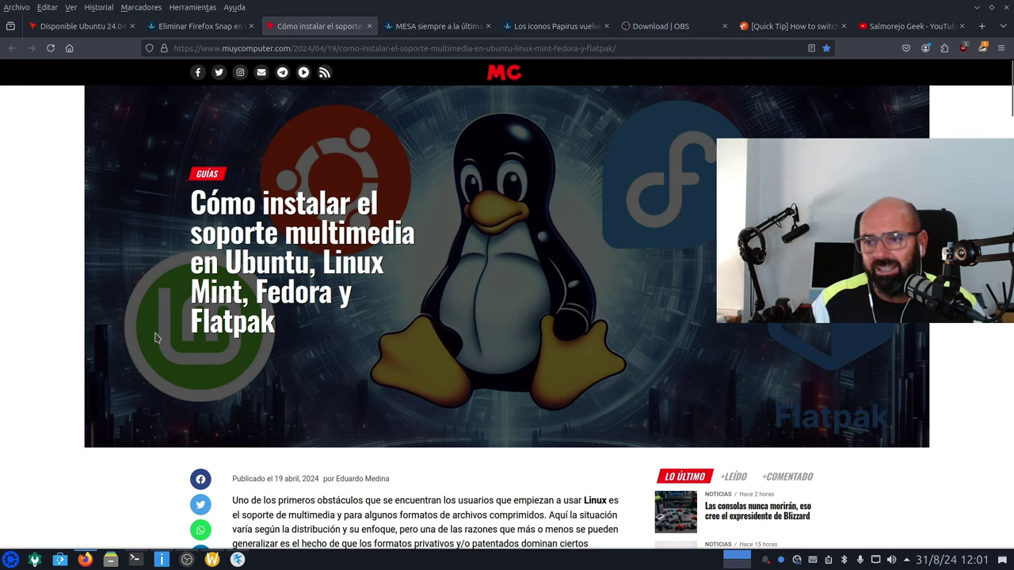
{"action": "scroll", "coordinate": [158, 333], "scroll_direction": "down", "scroll_amount": 3}
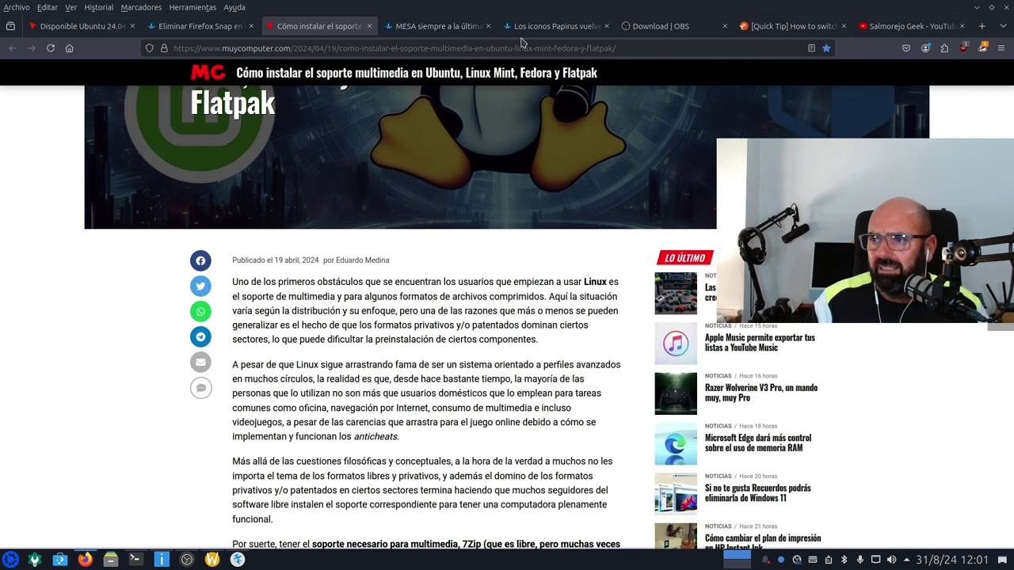
{"action": "left_click", "coordinate": [931, 30]}
Step: Search Google in a new browser tab for "deb apt firefox debian muylinux"
{"action": "left_click", "coordinate": [983, 27]}
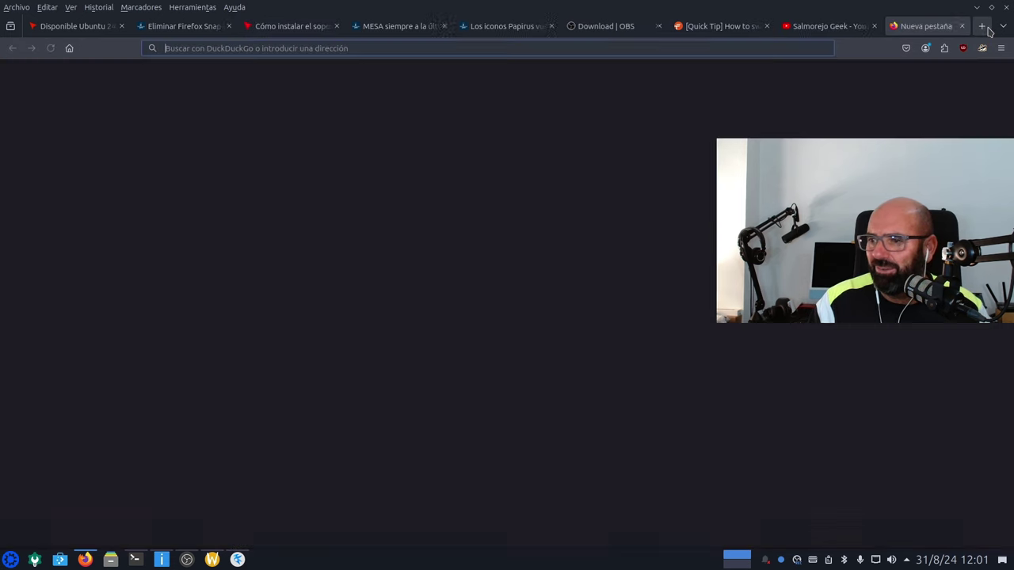
{"action": "left_click", "coordinate": [69, 48]}
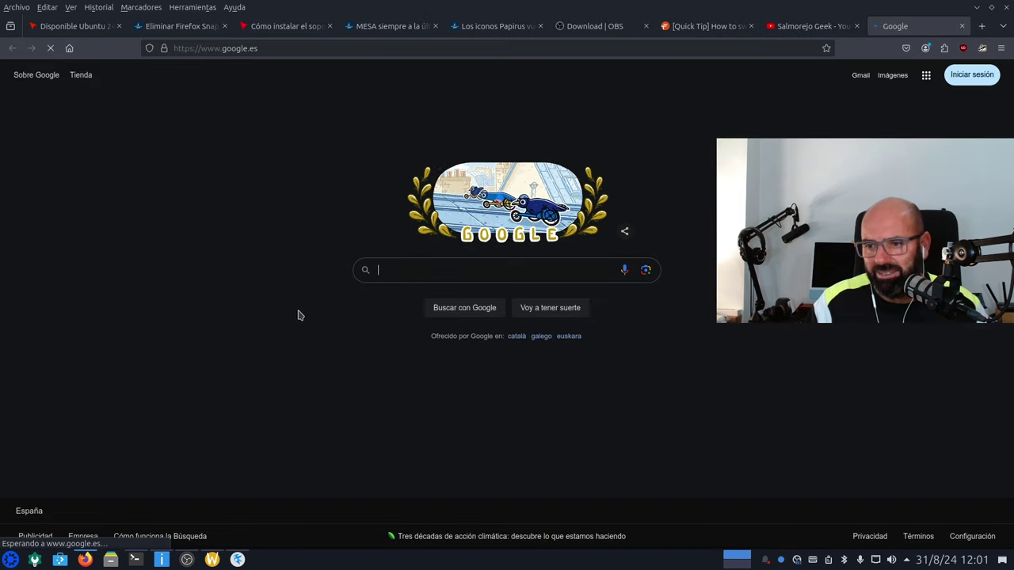
{"action": "left_click", "coordinate": [410, 270]}
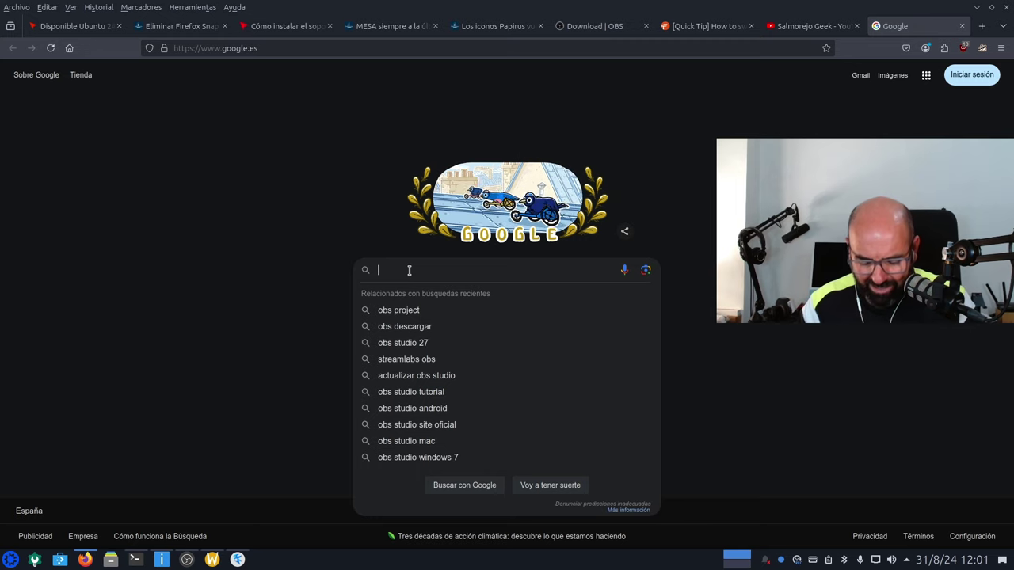
{"action": "type", "text": "deb apt "}
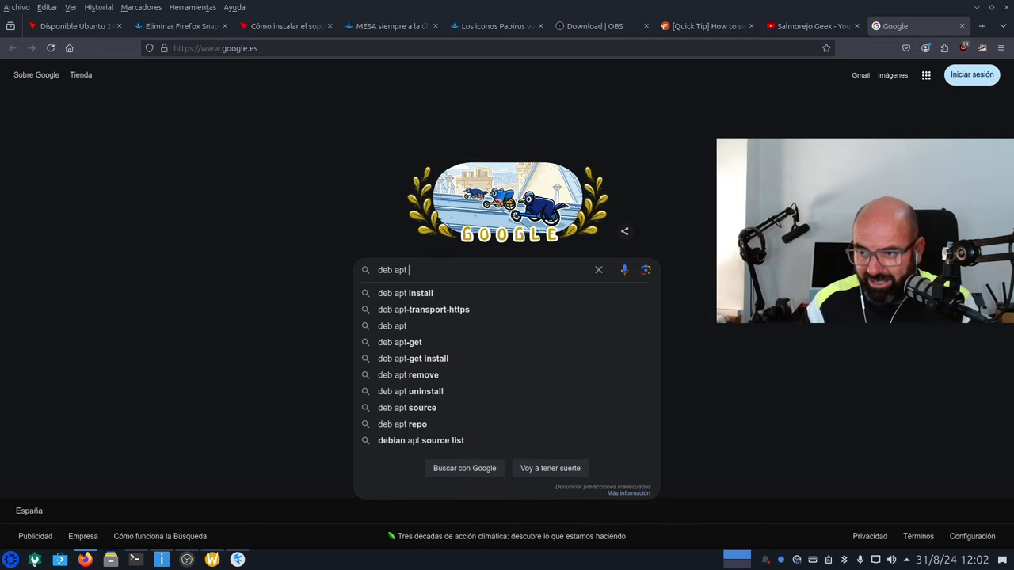
{"action": "type", "text": "firefo"}
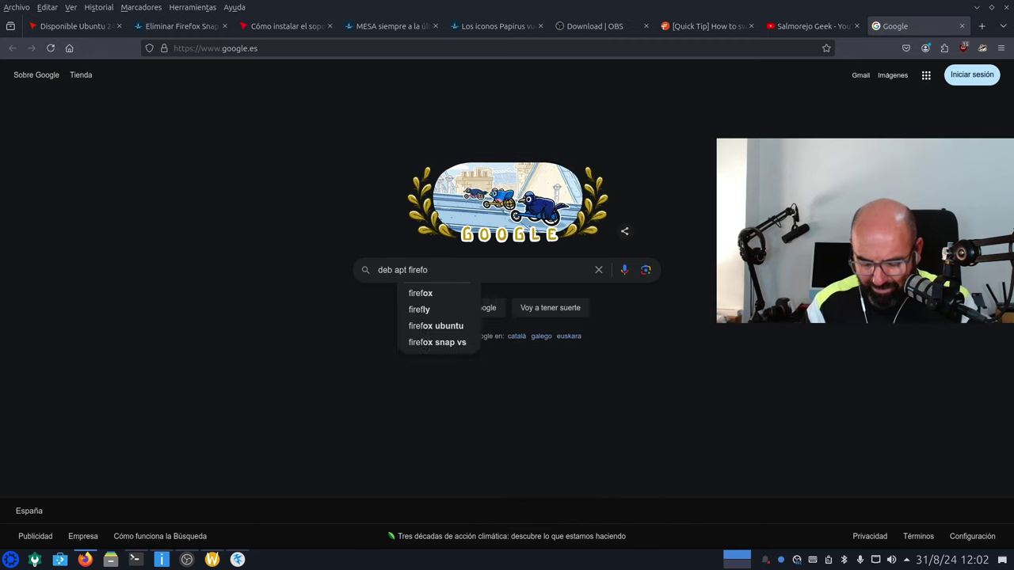
{"action": "type", "text": "x debian mu"}
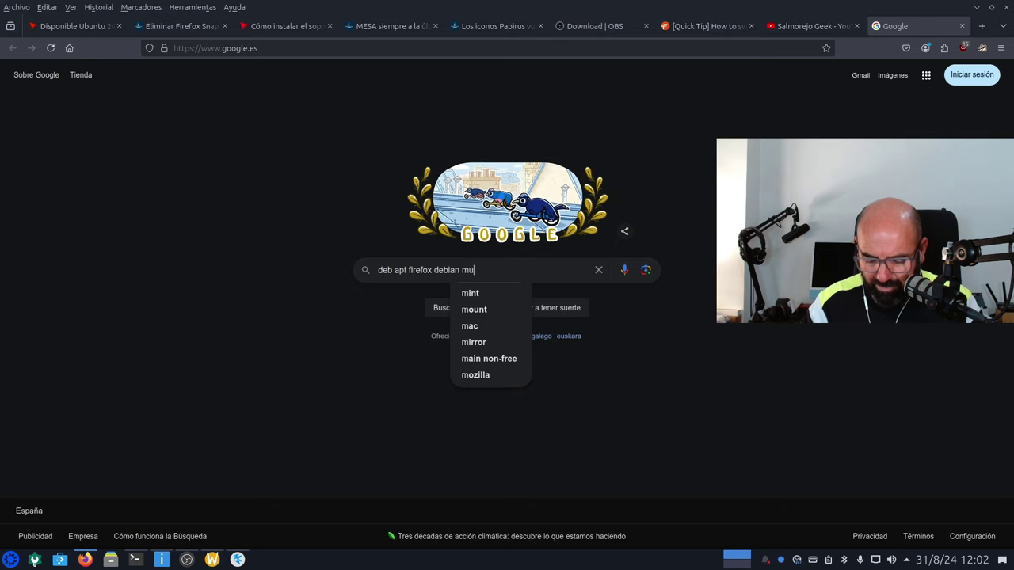
{"action": "type", "text": "ylinux"}
{"action": "key", "text": "Return"}
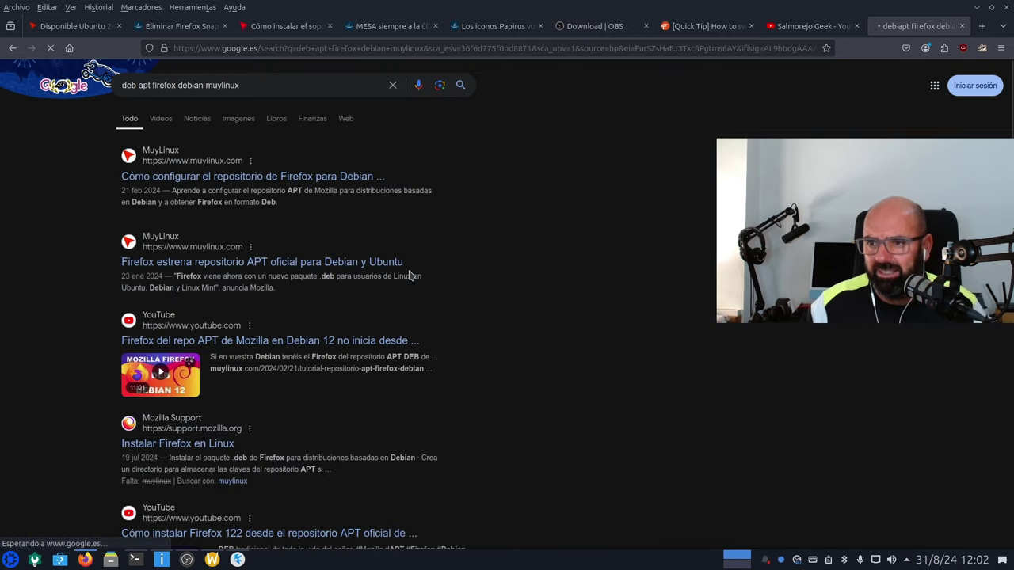
Step: Open the MuyLinux article on configuring the Firefox repository for Debian, bookmark it and look through its instructions
{"action": "left_click", "coordinate": [181, 176]}
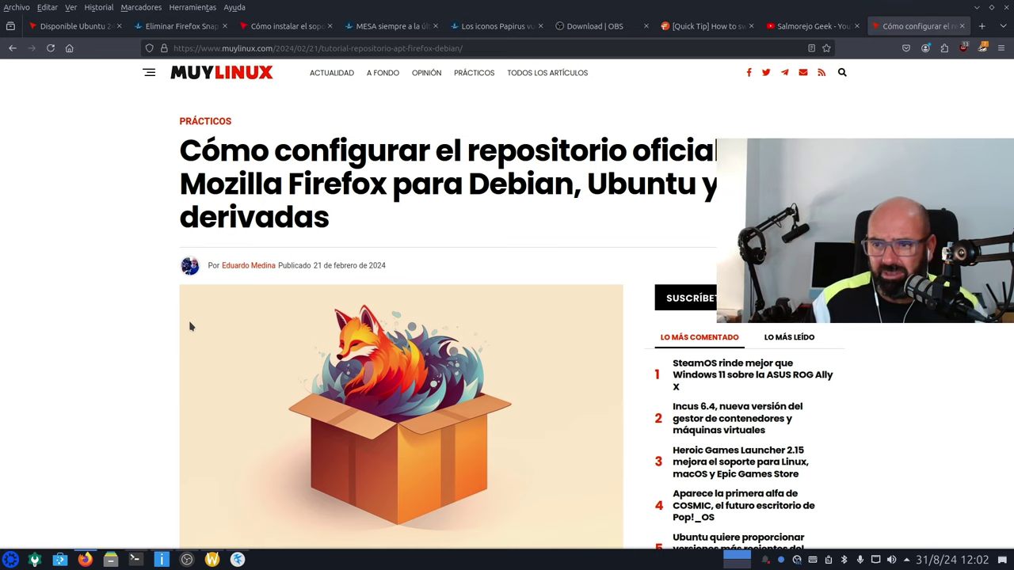
{"action": "scroll", "coordinate": [228, 304], "scroll_direction": "down", "scroll_amount": 15}
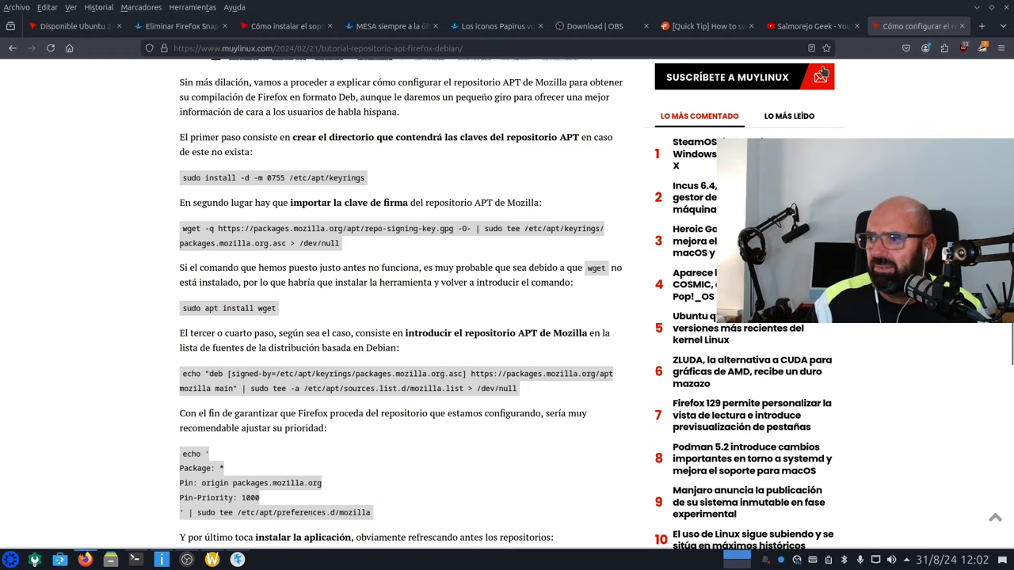
{"action": "left_click", "coordinate": [826, 49]}
{"action": "scroll", "coordinate": [315, 384], "scroll_direction": "down", "scroll_amount": 10}
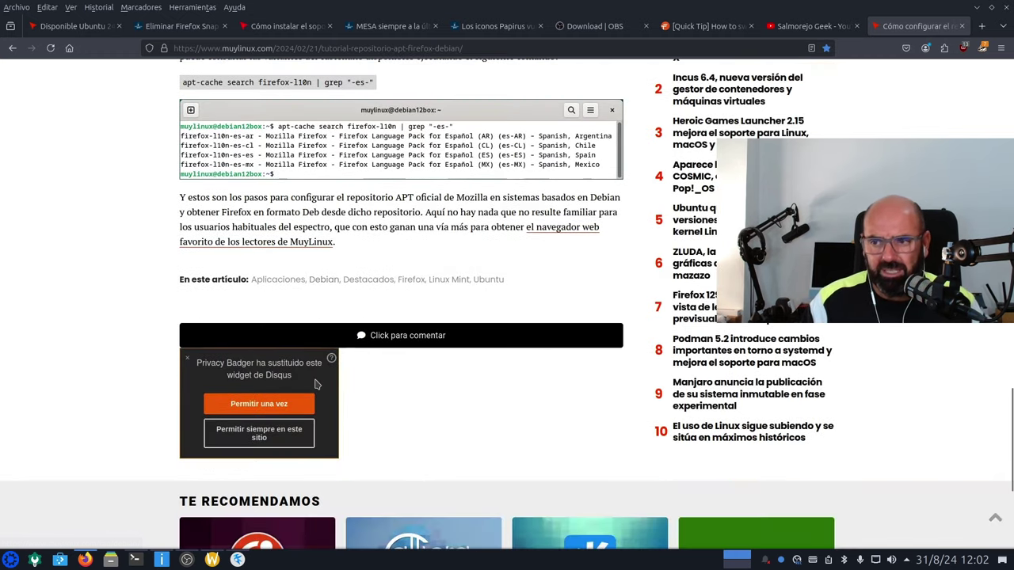
{"action": "scroll", "coordinate": [315, 384], "scroll_direction": "up", "scroll_amount": 20}
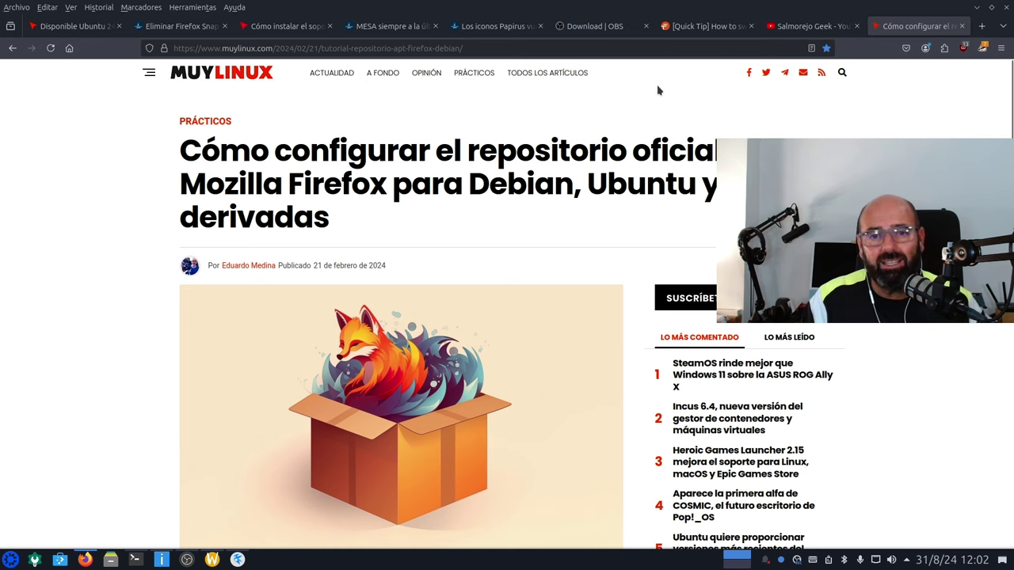
Step: Show the FOSTips article on switching to Wayland and highlight the command sudo apt install plasma-workspace-wayland
{"action": "left_click", "coordinate": [698, 27]}
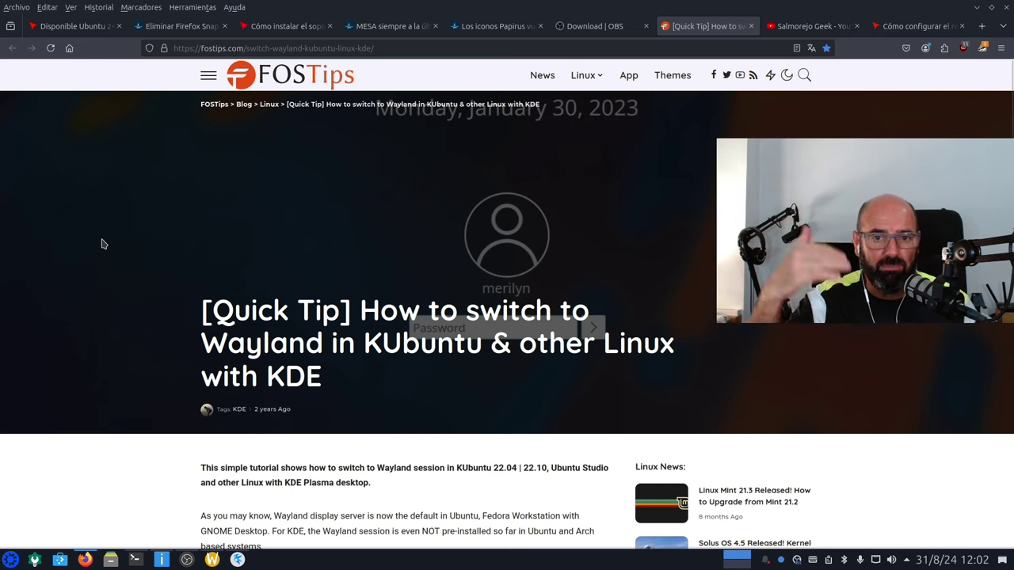
{"action": "scroll", "coordinate": [101, 244], "scroll_direction": "down", "scroll_amount": 3}
{"action": "scroll", "coordinate": [101, 244], "scroll_direction": "down", "scroll_amount": 4}
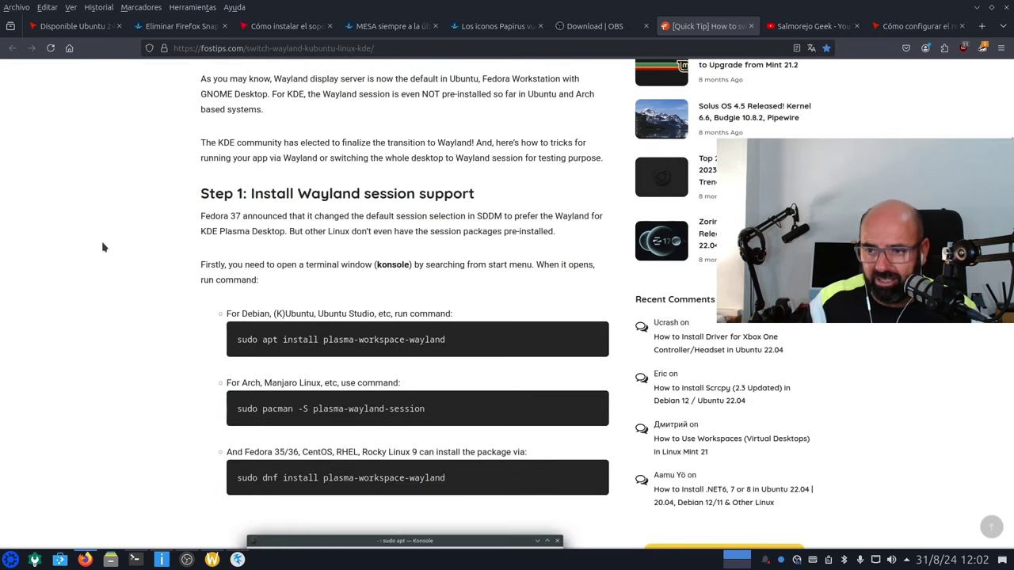
{"action": "scroll", "coordinate": [260, 360], "scroll_direction": "down", "scroll_amount": 1}
{"action": "left_click_drag", "start_coordinate": [447, 244], "coordinate": [235, 231]}
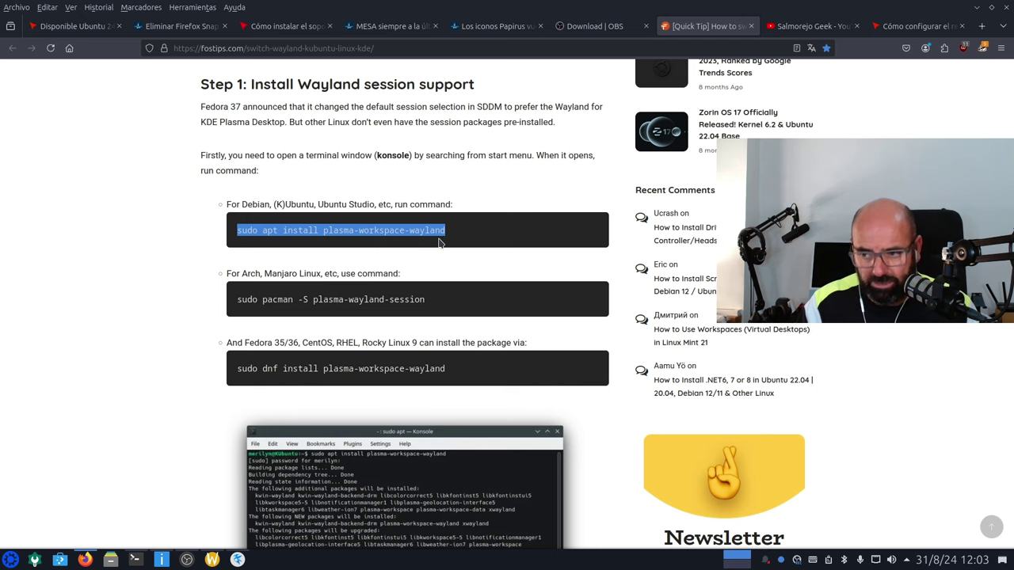
Step: Enlarge the article's login screen picture to examine the Plasma (Wayland) session selector, close the picture and minimize the browser
{"action": "scroll", "coordinate": [440, 243], "scroll_direction": "down", "scroll_amount": 8}
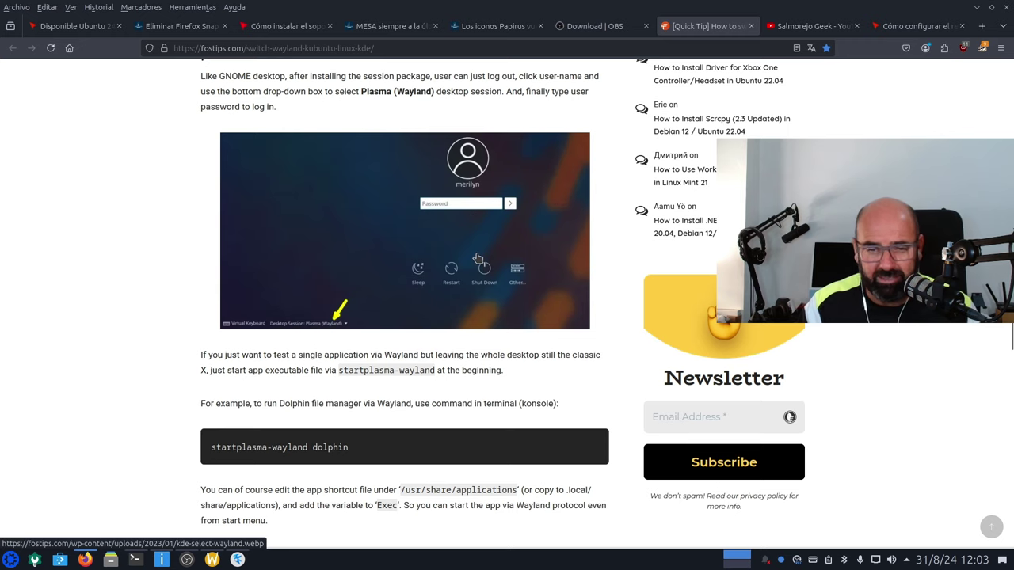
{"action": "left_click", "coordinate": [314, 326]}
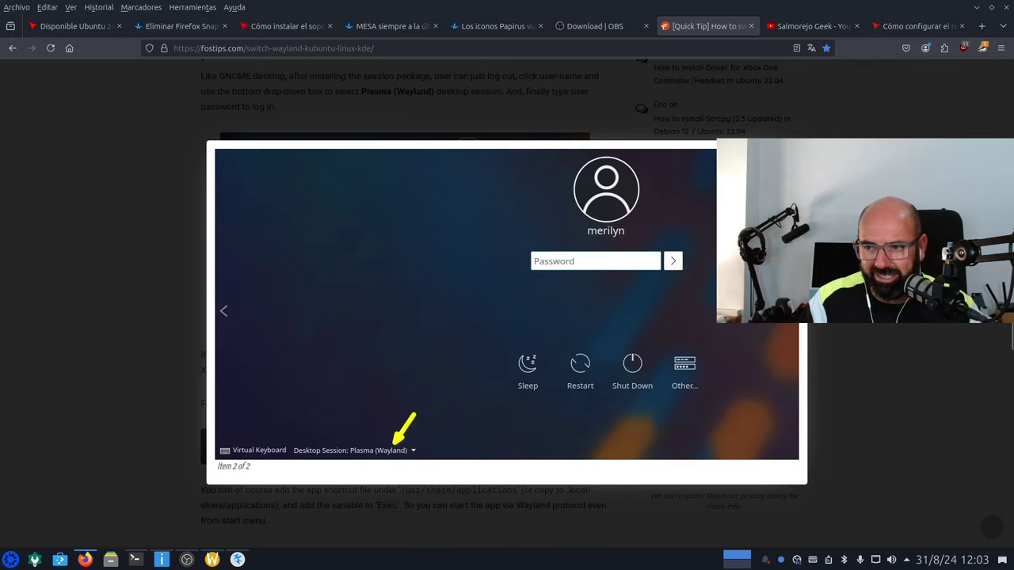
{"action": "left_click", "coordinate": [689, 232]}
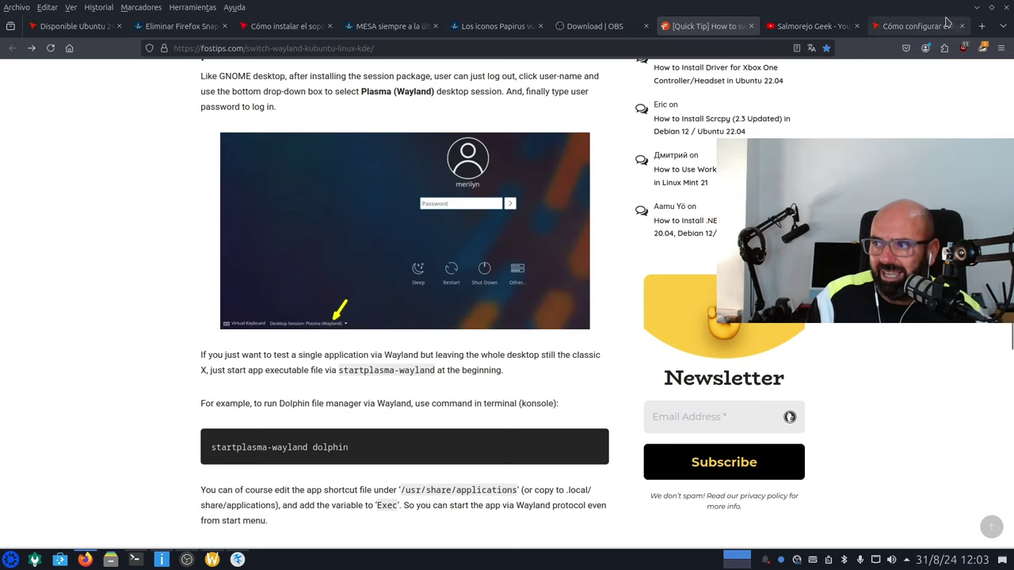
{"action": "left_click", "coordinate": [976, 7]}
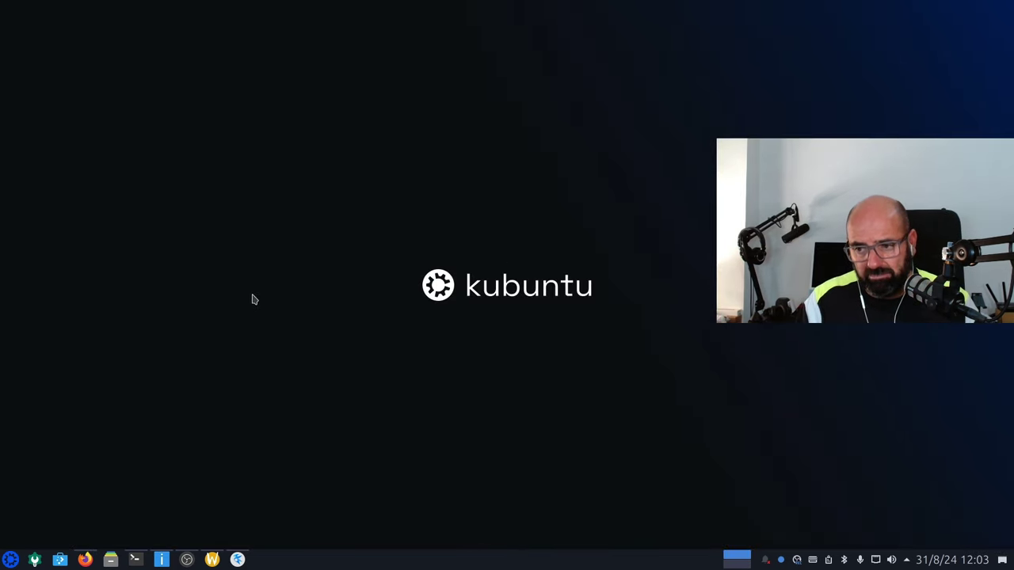
Step: Open the application launcher and look through the Internet, Juegos, Multimedia, Utilidades and Oficina applications
{"action": "left_click", "coordinate": [10, 558]}
{"action": "mouse_move", "coordinate": [111, 411]}
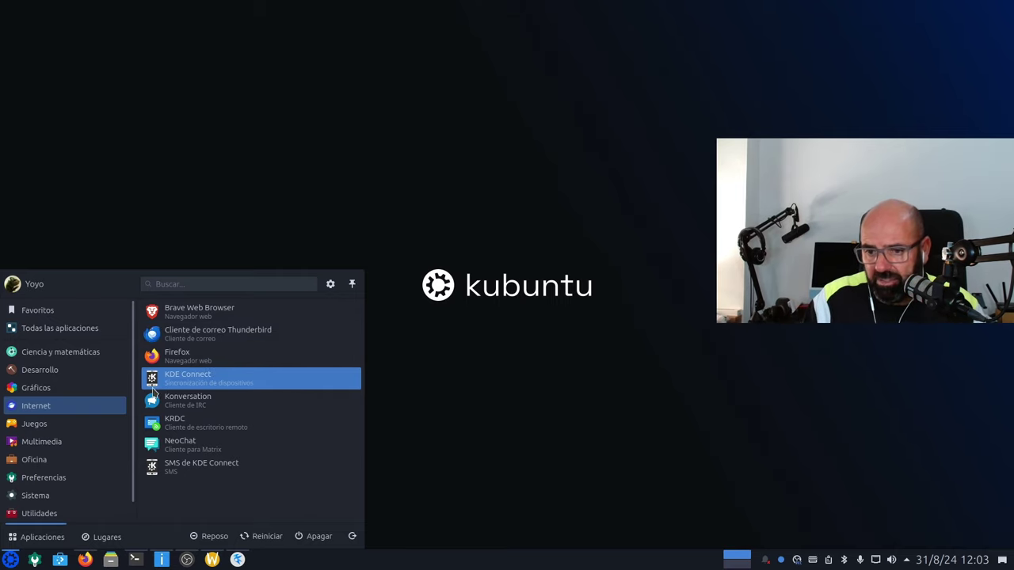
{"action": "mouse_move", "coordinate": [37, 424]}
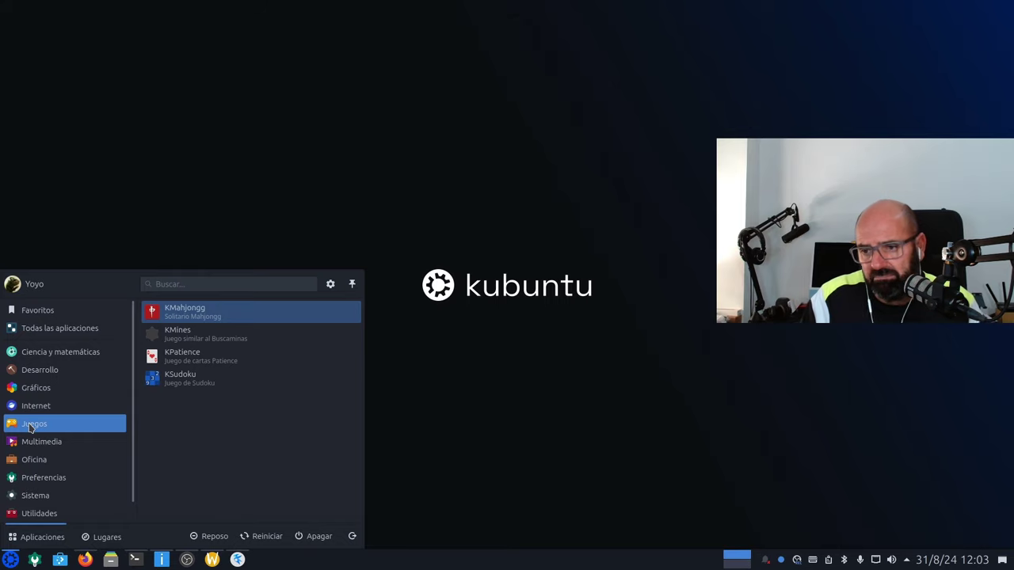
{"action": "mouse_move", "coordinate": [43, 446]}
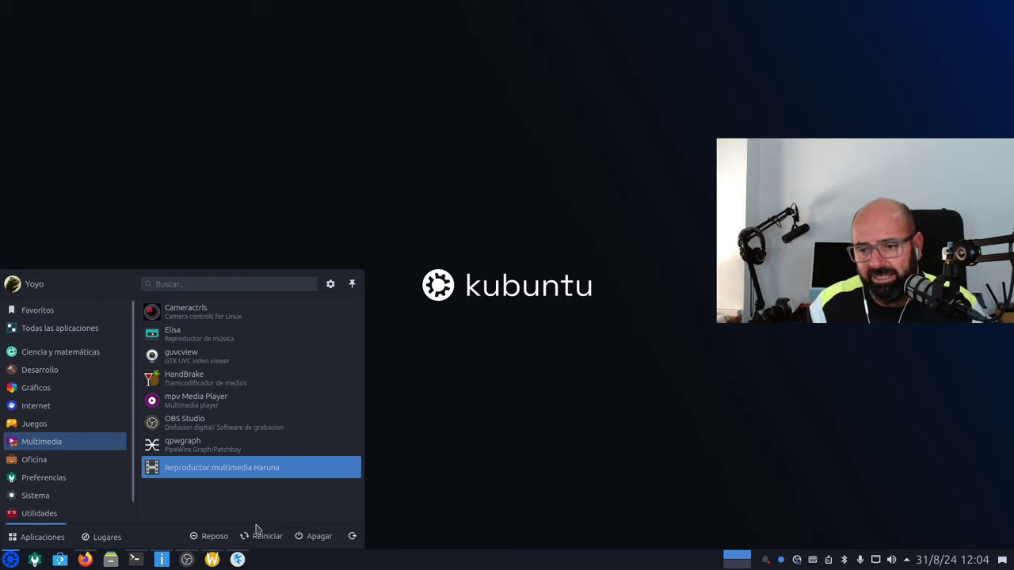
{"action": "left_click", "coordinate": [39, 513]}
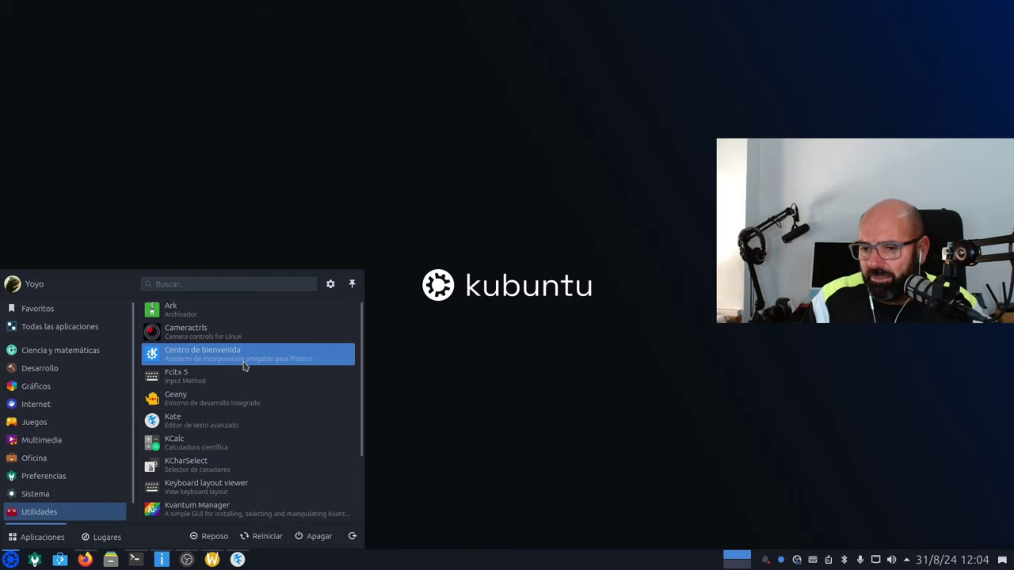
{"action": "mouse_move", "coordinate": [79, 457]}
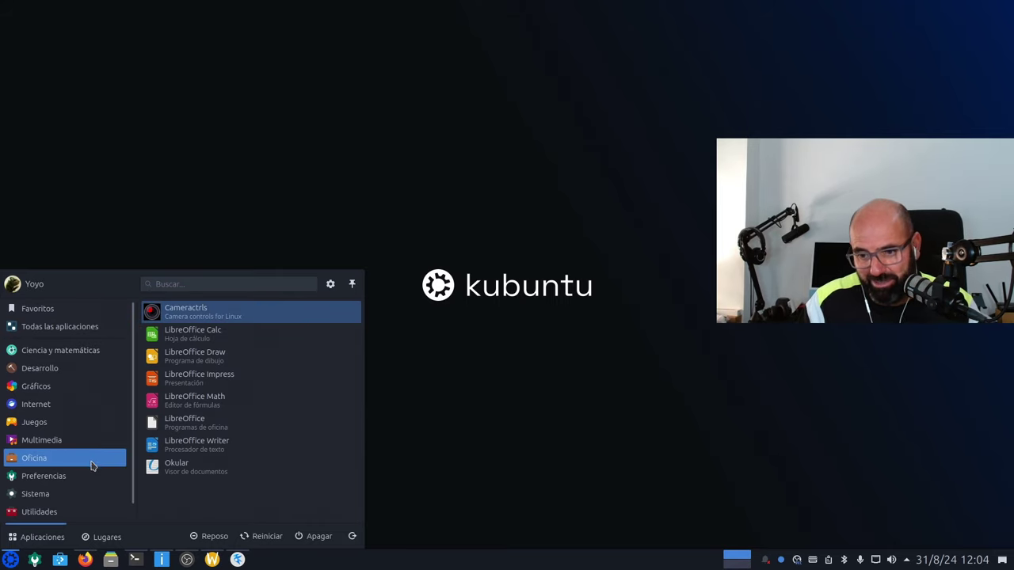
{"action": "mouse_move", "coordinate": [75, 477]}
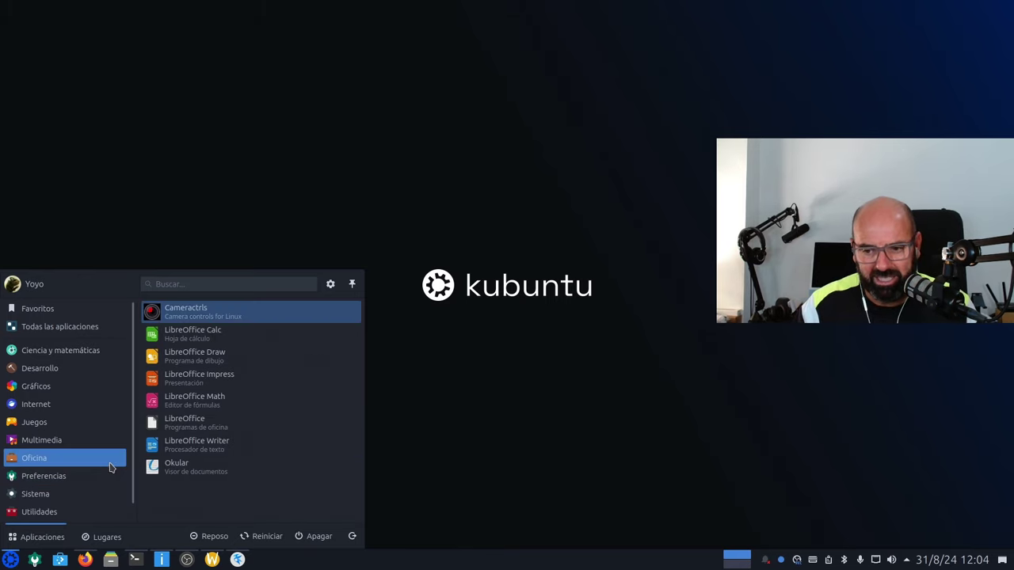
Step: Look through the launcher's Sistema, Preferencias, full Utilidades list, Ayuda and Multimedia categories, and close the launcher
{"action": "scroll", "coordinate": [72, 417], "scroll_direction": "down", "scroll_amount": 1}
{"action": "mouse_move", "coordinate": [67, 446]}
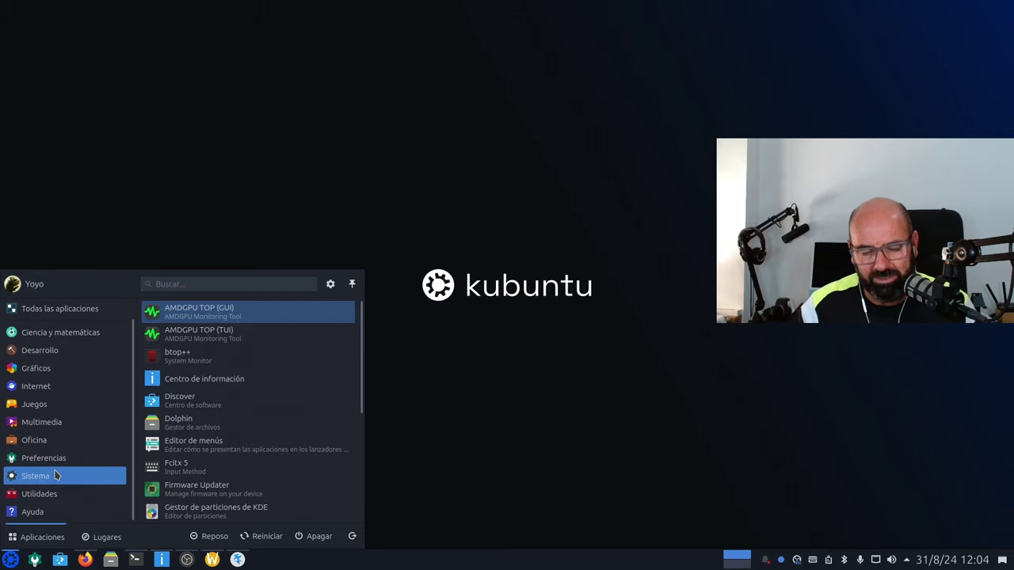
{"action": "mouse_move", "coordinate": [72, 424]}
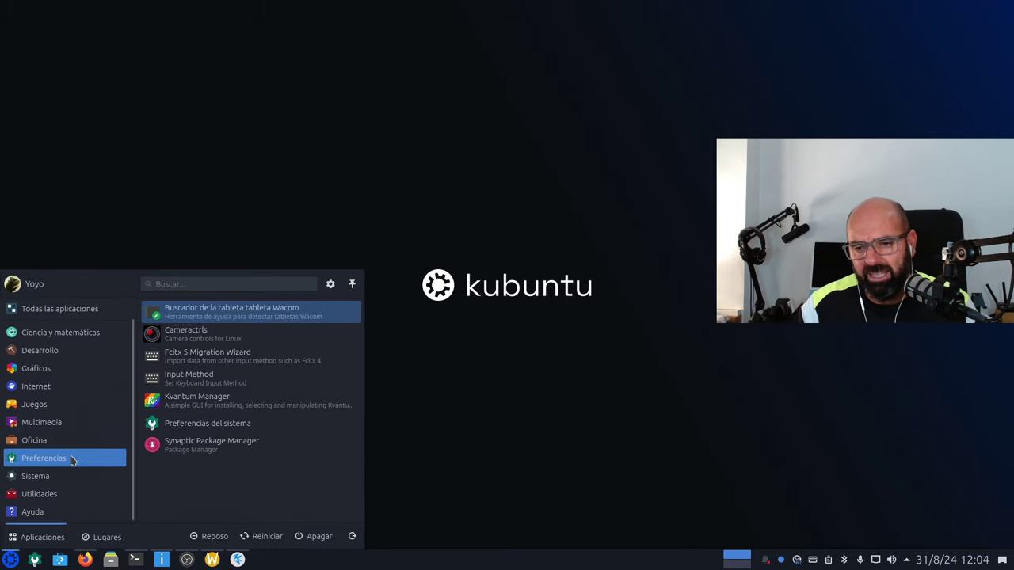
{"action": "mouse_move", "coordinate": [68, 491]}
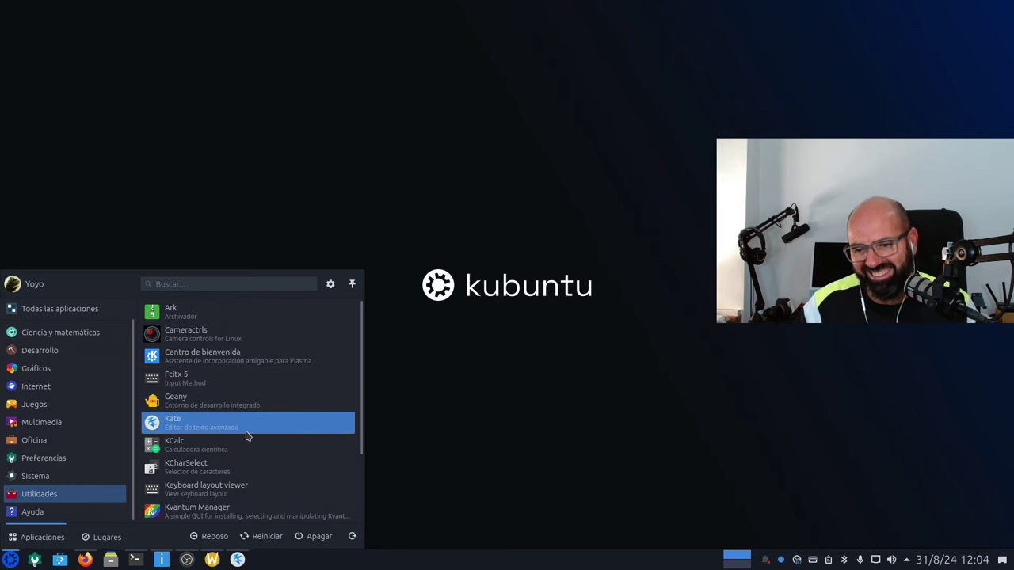
{"action": "scroll", "coordinate": [245, 442], "scroll_direction": "down", "scroll_amount": 3}
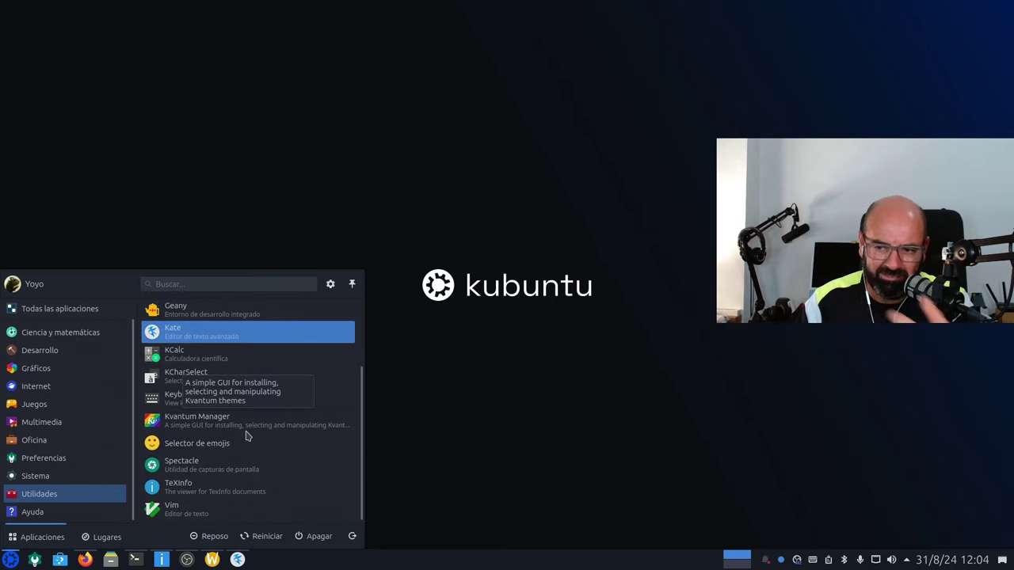
{"action": "left_click", "coordinate": [52, 512]}
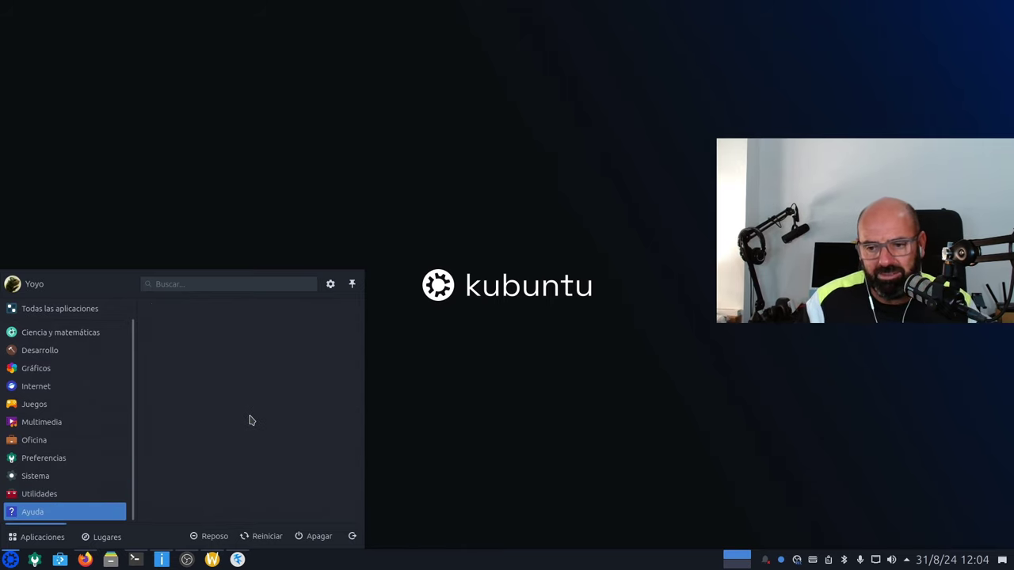
{"action": "mouse_move", "coordinate": [129, 428]}
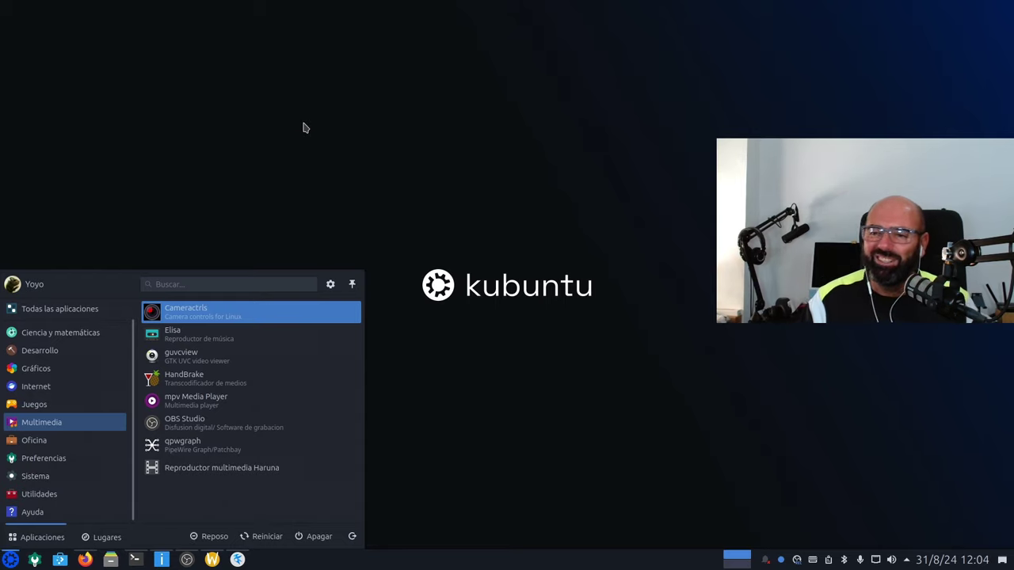
{"action": "left_click", "coordinate": [273, 165]}
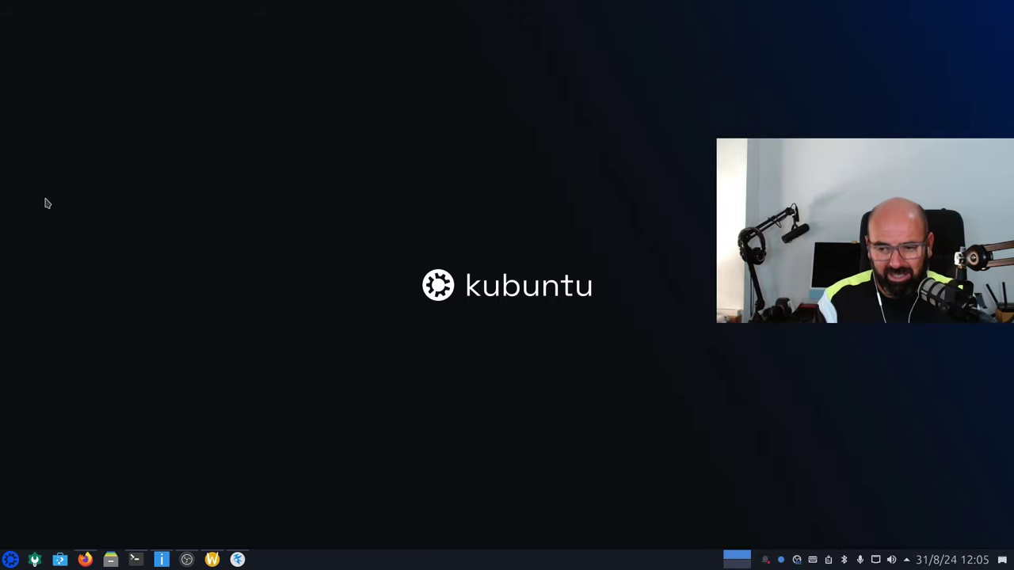
Step: Show the Konsole window with the fastfetch system summary, clear its highlighted line and reposition the window on the desktop
{"action": "left_click", "coordinate": [135, 560]}
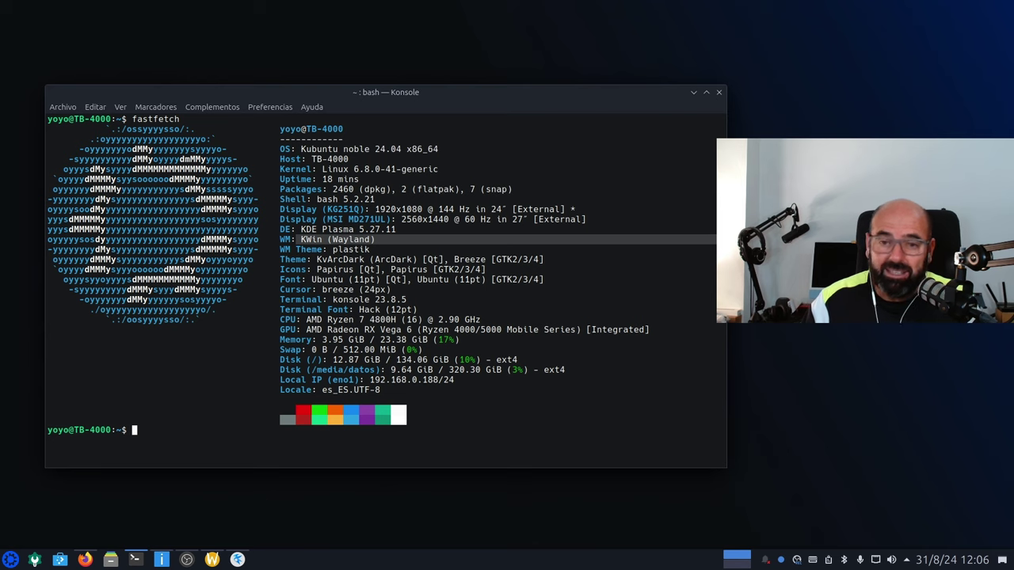
{"action": "left_click", "coordinate": [221, 354]}
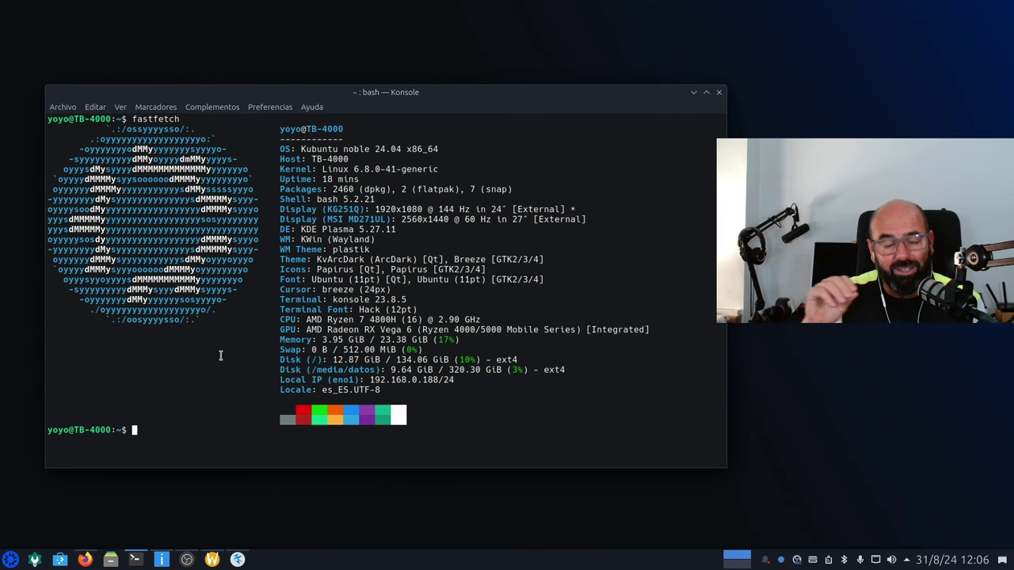
{"action": "left_click_drag", "start_coordinate": [472, 92], "coordinate": [565, 135]}
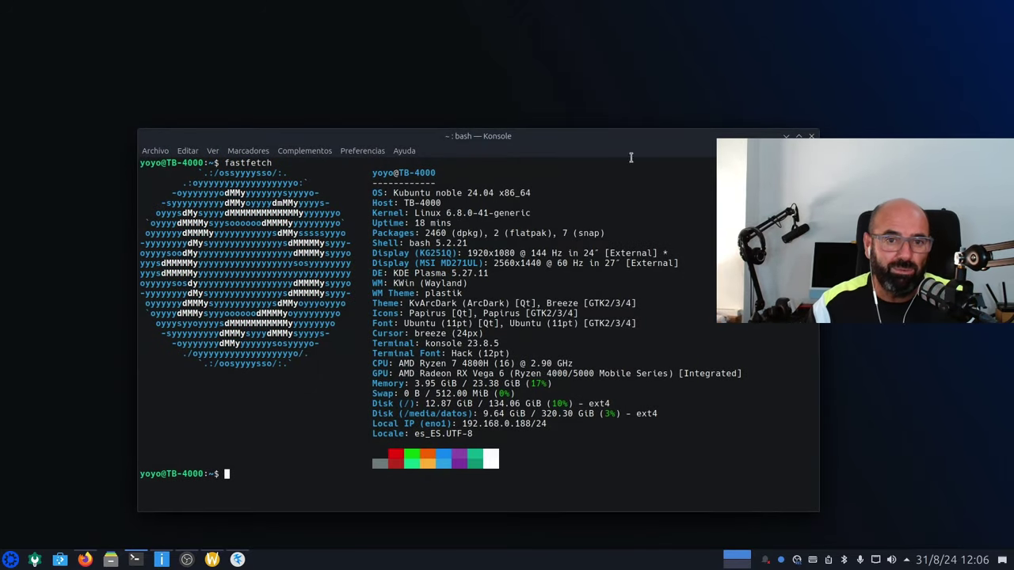
{"action": "left_click_drag", "start_coordinate": [592, 138], "coordinate": [618, 76]}
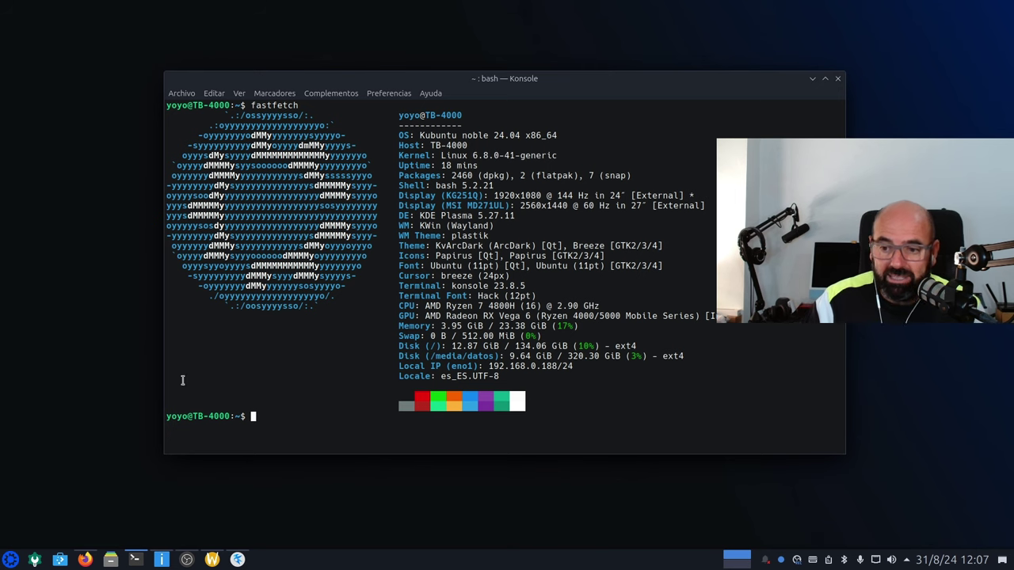
Step: Open the Descargas folder in Dolphin and open fastfetch-linux-amd64.deb with the QApt package installer
{"action": "left_click_drag", "start_coordinate": [110, 560], "coordinate": [162, 267]}
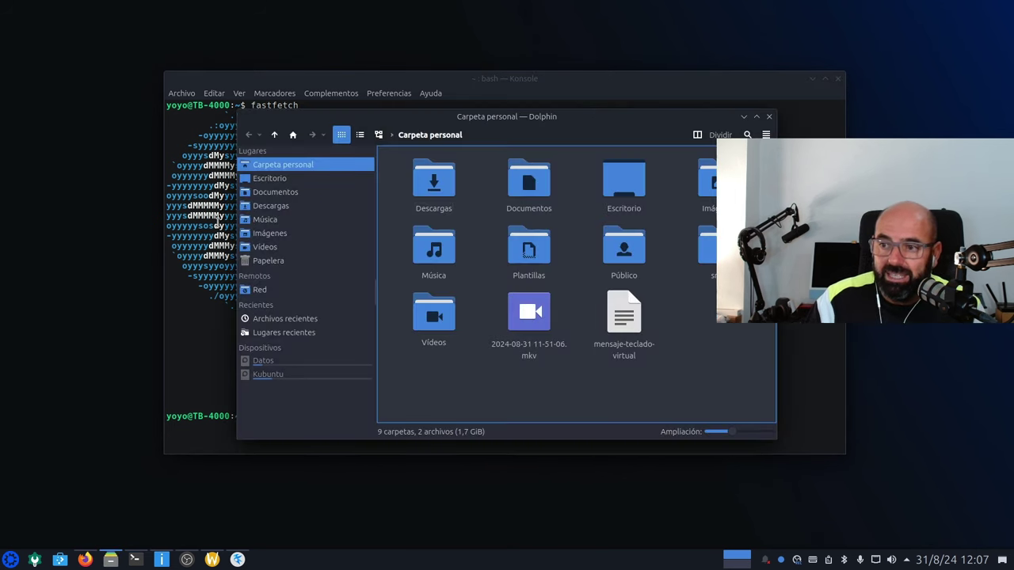
{"action": "left_click_drag", "start_coordinate": [570, 125], "coordinate": [420, 102]}
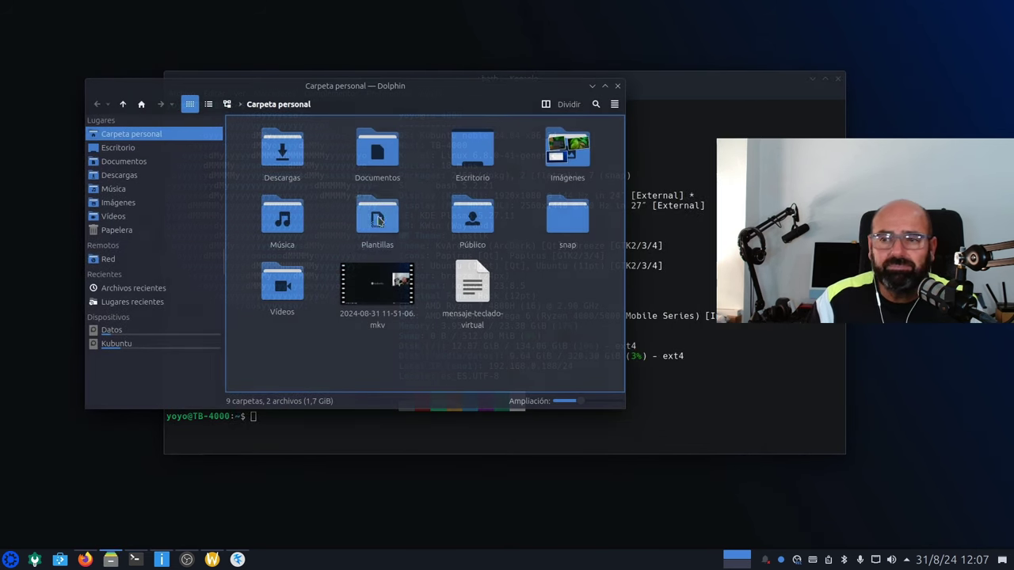
{"action": "double_click", "coordinate": [282, 155]}
{"action": "left_click", "coordinate": [339, 158]}
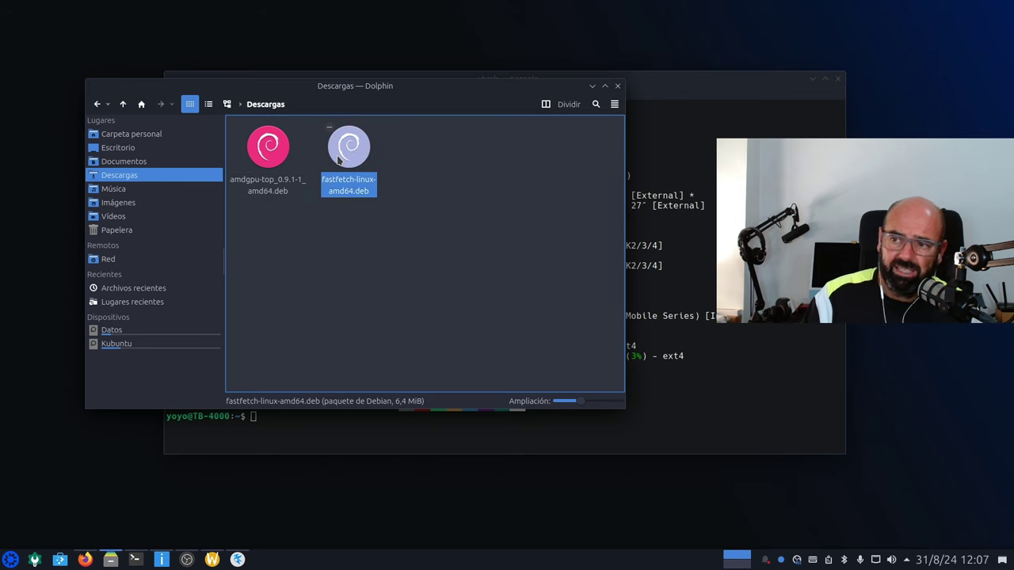
{"action": "right_click", "coordinate": [339, 159]}
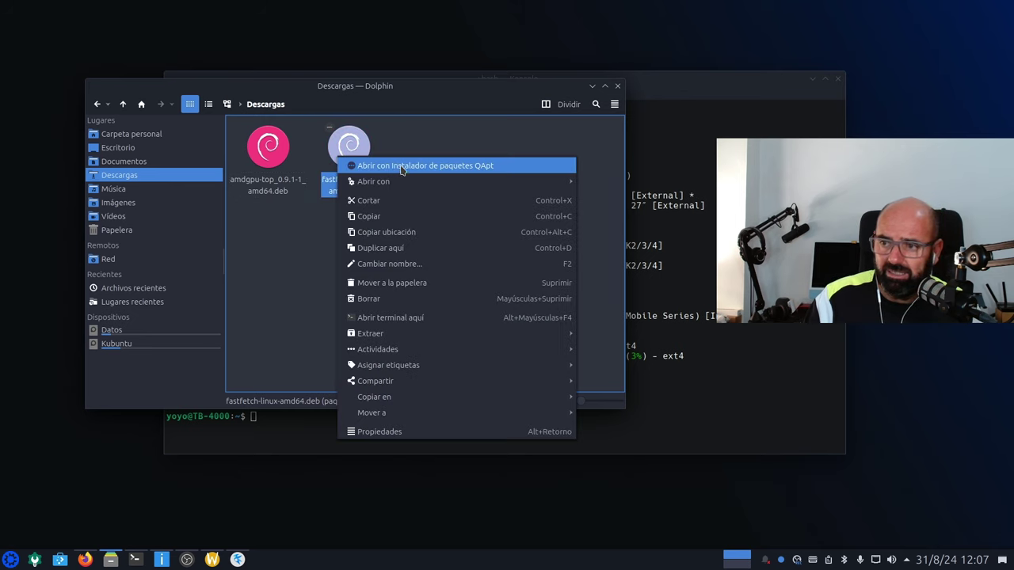
{"action": "left_click", "coordinate": [446, 168]}
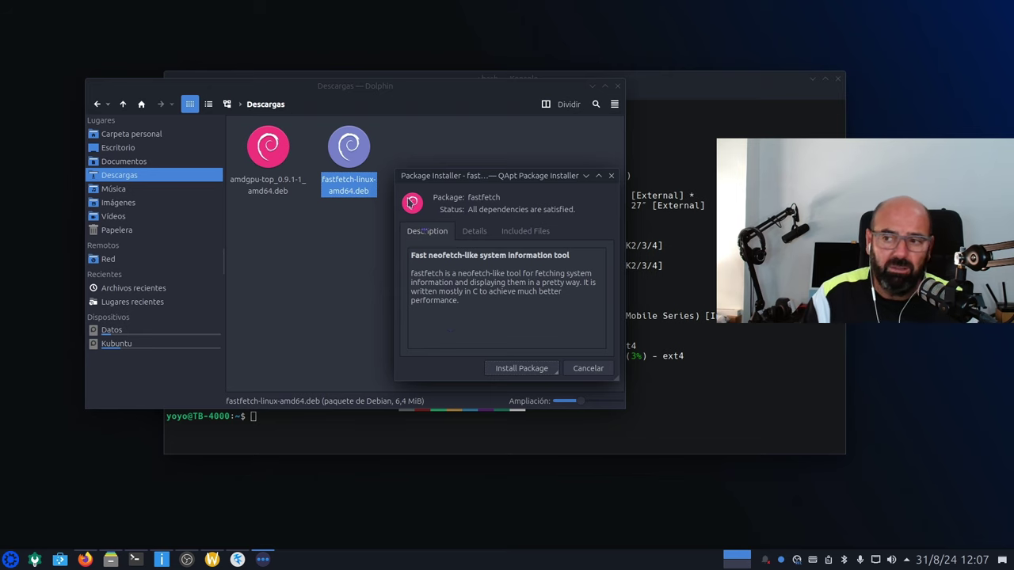
Step: Examine the fastfetch package description, cancel the installation, return to the home folder and close the file manager
{"action": "left_click_drag", "start_coordinate": [482, 176], "coordinate": [367, 248]}
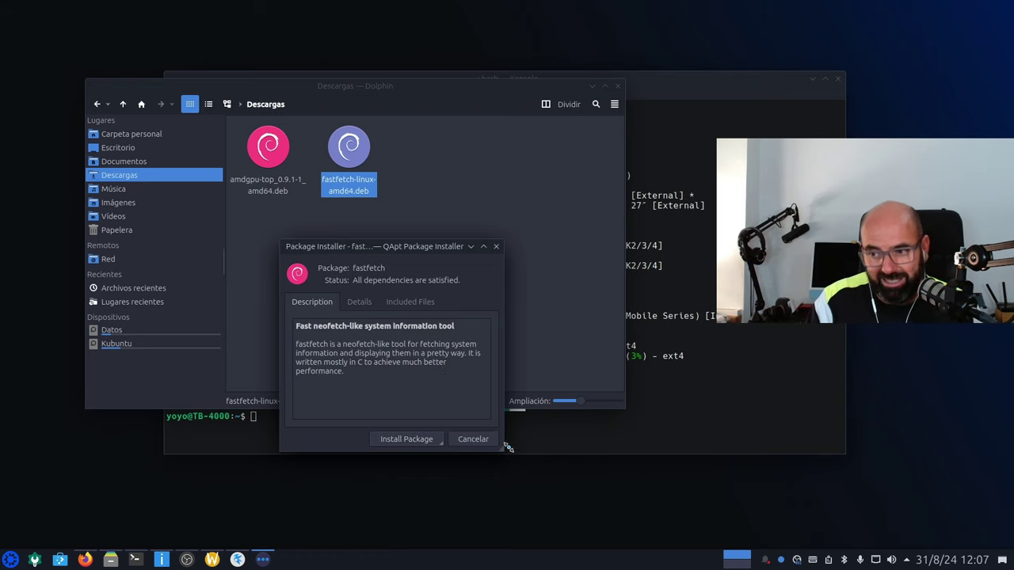
{"action": "left_click", "coordinate": [462, 436]}
{"action": "left_click", "coordinate": [489, 283]}
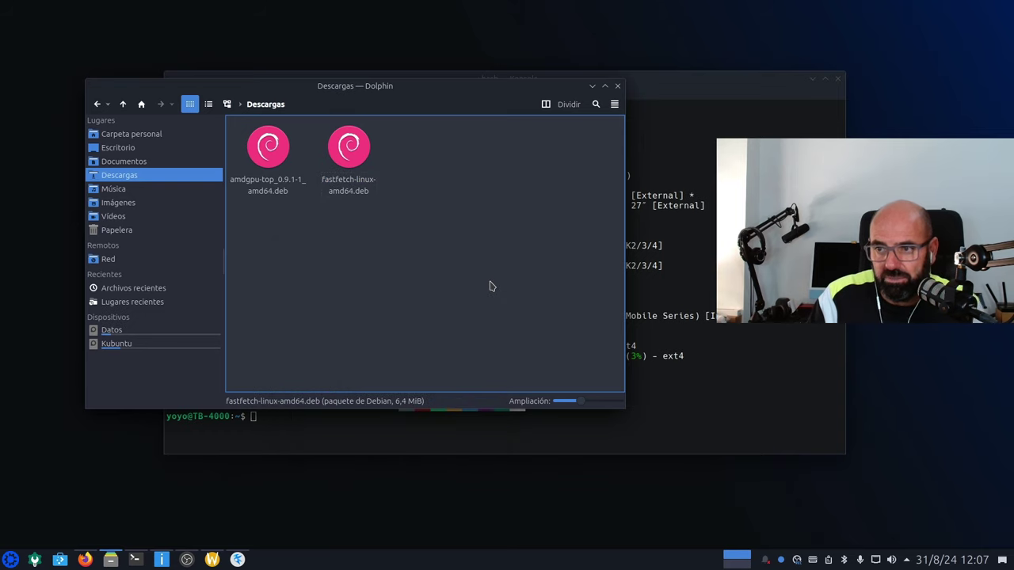
{"action": "left_click", "coordinate": [158, 134]}
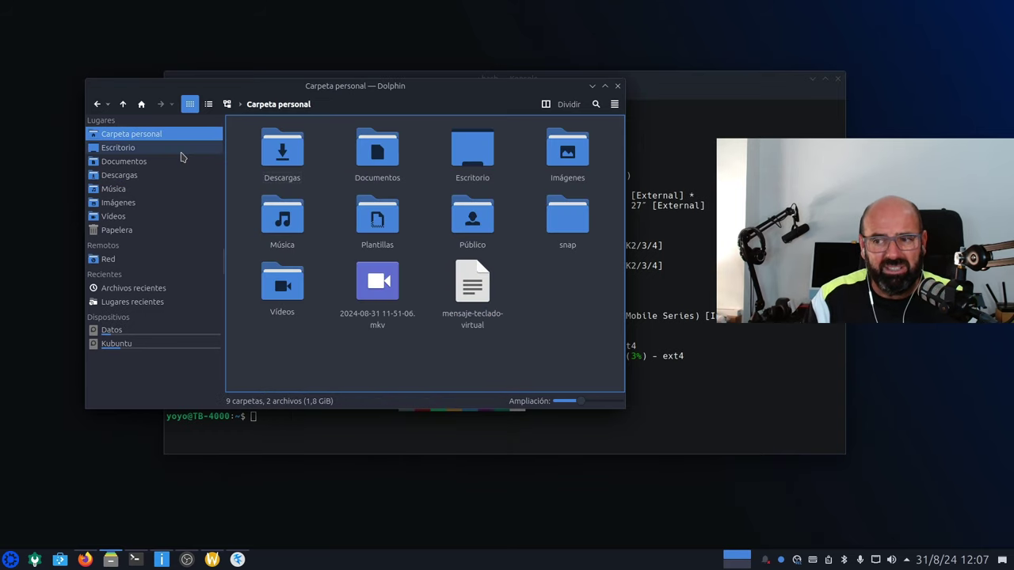
{"action": "left_click", "coordinate": [617, 85]}
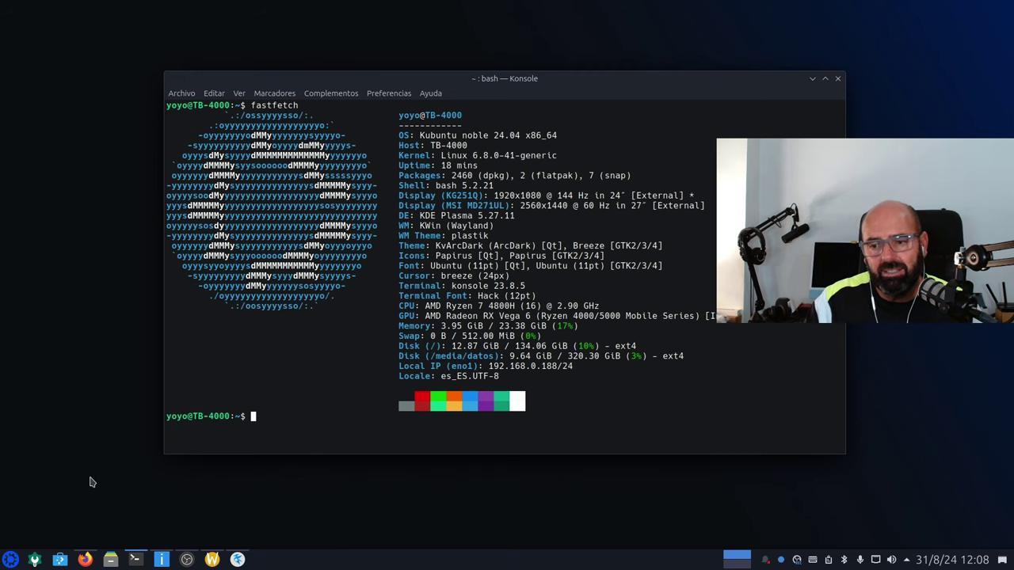
Step: Open Discover, show its preferences with the Flatpak, Snap and firmware sources, and close it
{"action": "left_click_drag", "start_coordinate": [55, 560], "coordinate": [95, 465]}
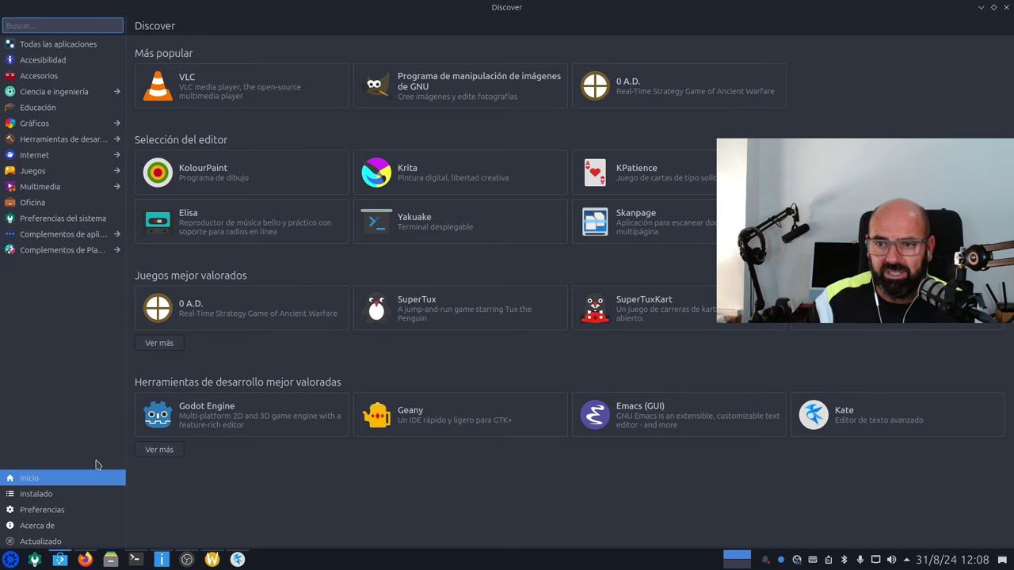
{"action": "left_click", "coordinate": [60, 510]}
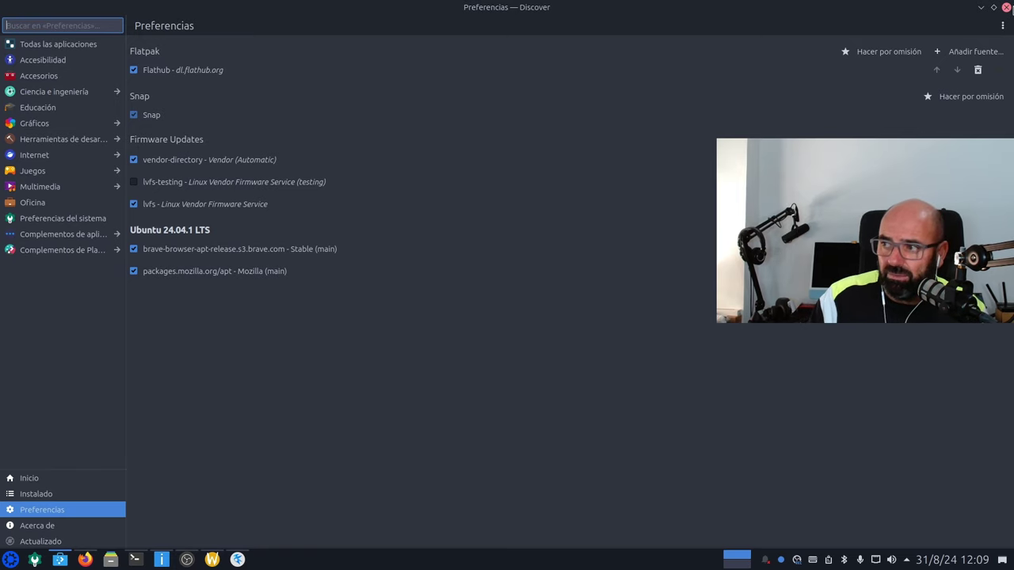
{"action": "left_click", "coordinate": [1006, 7]}
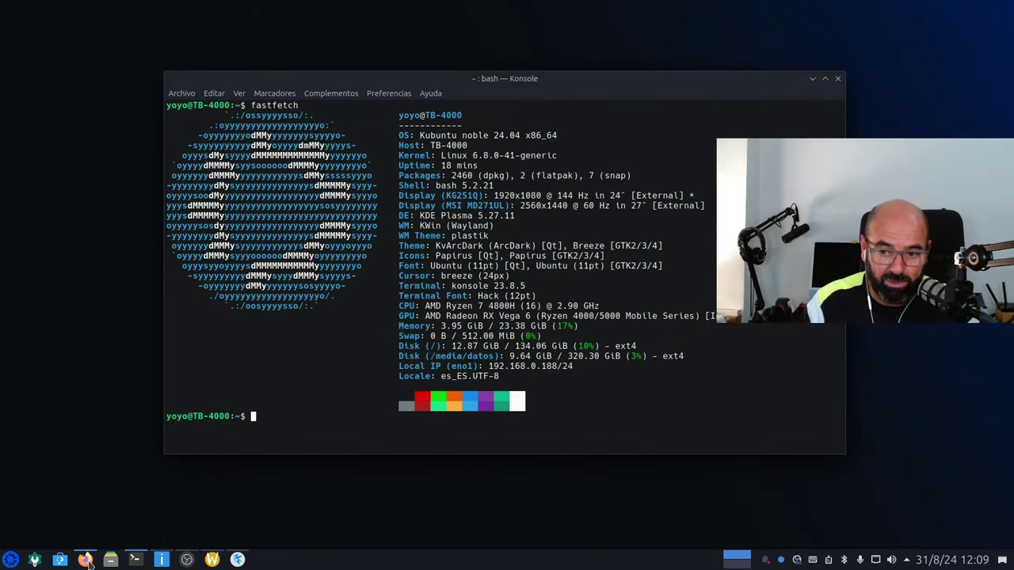
Step: Switch back to Firefox and return to the beginning of the FOSTips article on switching to Wayland
{"action": "left_click", "coordinate": [85, 560]}
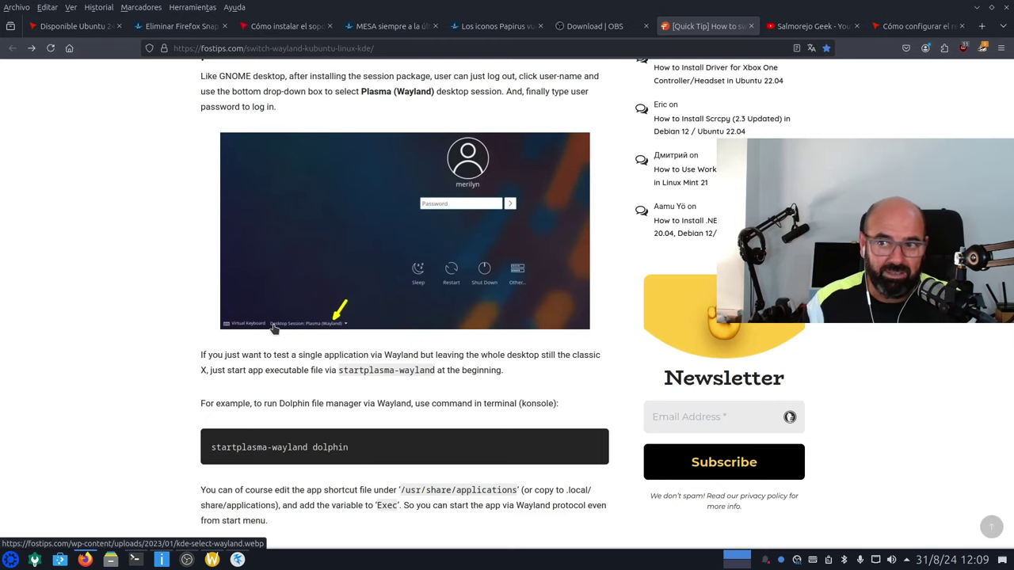
{"action": "scroll", "coordinate": [70, 234], "scroll_direction": "up", "scroll_amount": 10}
{"action": "scroll", "coordinate": [71, 234], "scroll_direction": "up", "scroll_amount": 10}
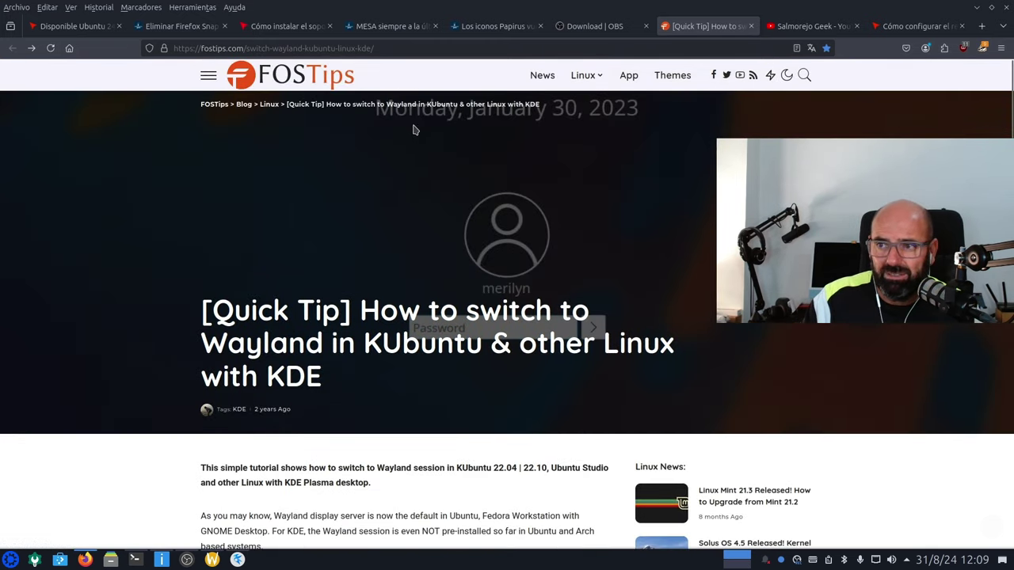
Step: Show the Salmorejo Geek article on the Kisak MESA PPA and look through its repository and upgrade commands
{"action": "left_click", "coordinate": [391, 27]}
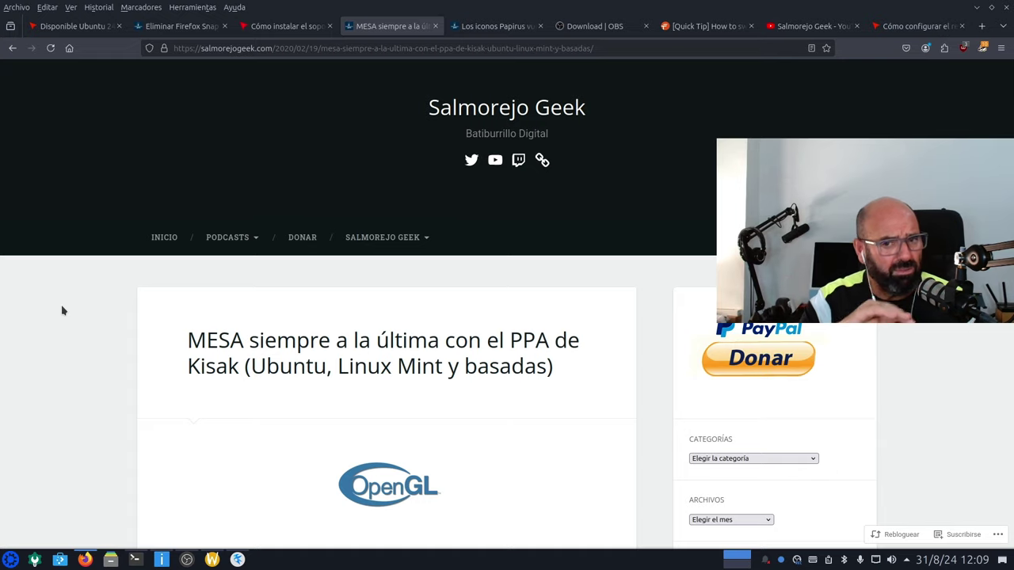
{"action": "scroll", "coordinate": [62, 310], "scroll_direction": "down", "scroll_amount": 6}
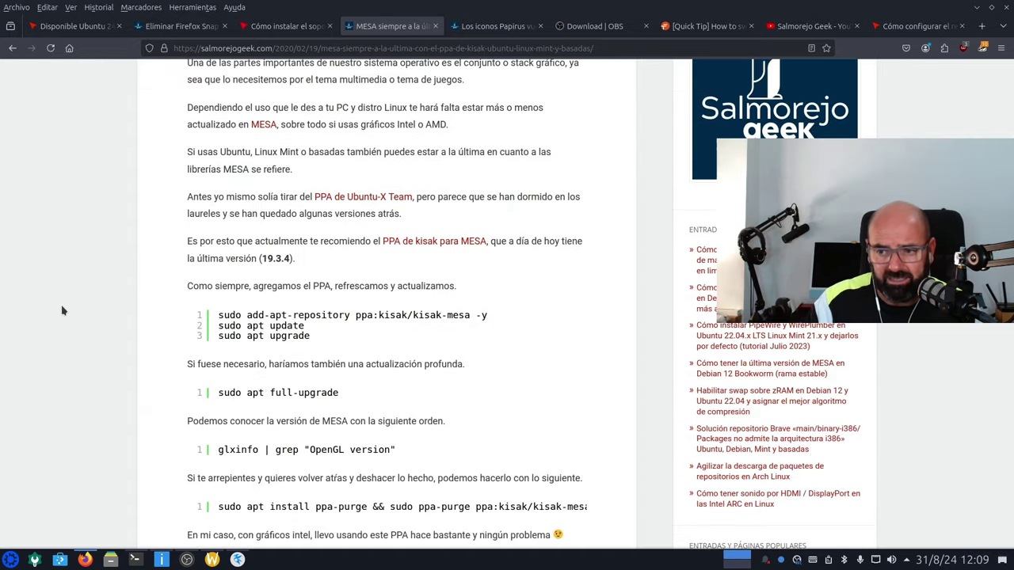
{"action": "scroll", "coordinate": [63, 311], "scroll_direction": "up", "scroll_amount": 4}
{"action": "scroll", "coordinate": [63, 311], "scroll_direction": "up", "scroll_amount": 2}
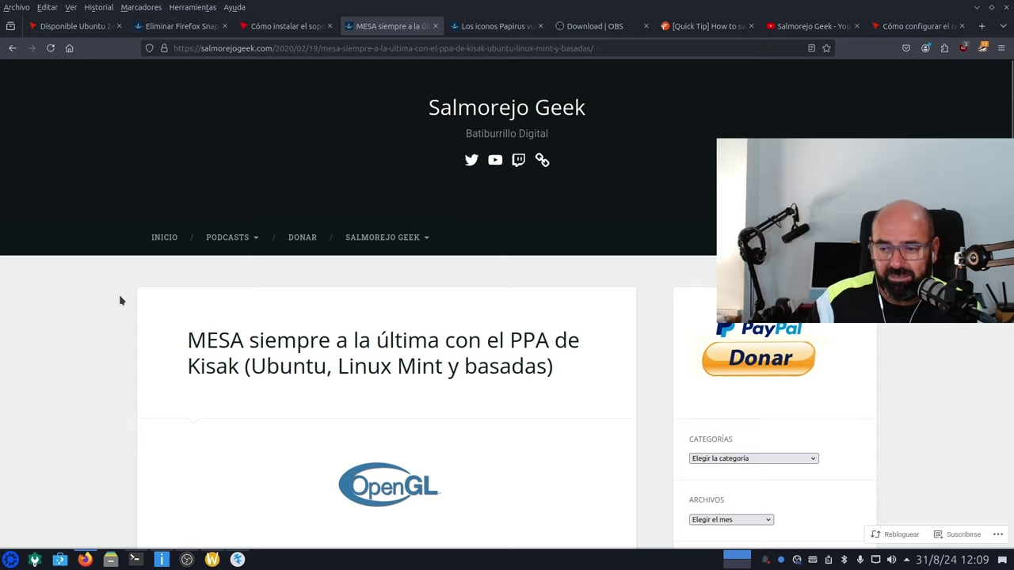
{"action": "scroll", "coordinate": [120, 300], "scroll_direction": "down", "scroll_amount": 6}
{"action": "scroll", "coordinate": [120, 300], "scroll_direction": "up", "scroll_amount": 6}
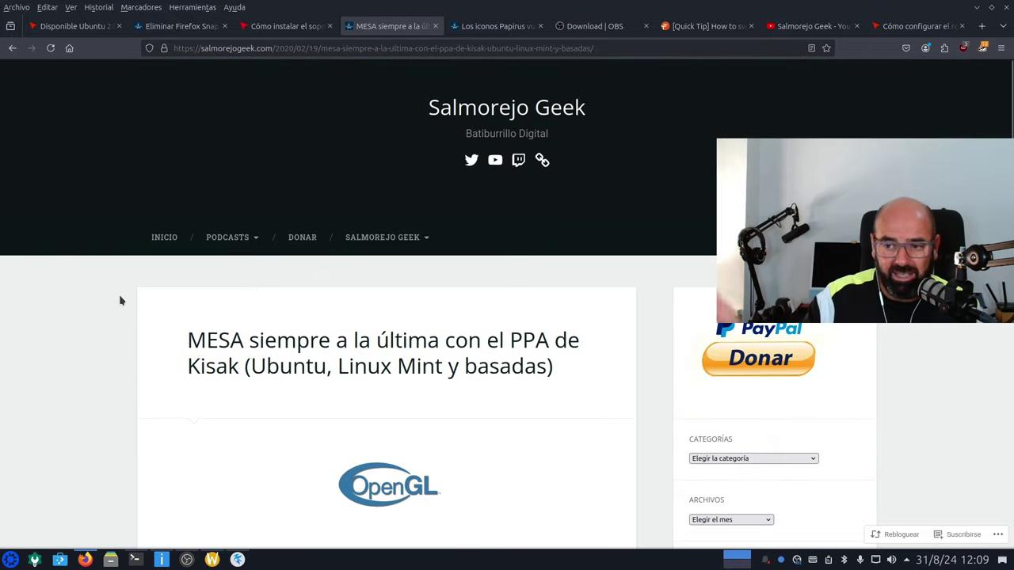
Step: Skim the Kisak MESA PPA article once more and show the beginning of the article on the Papirus icons PPA
{"action": "scroll", "coordinate": [103, 333], "scroll_direction": "down", "scroll_amount": 10}
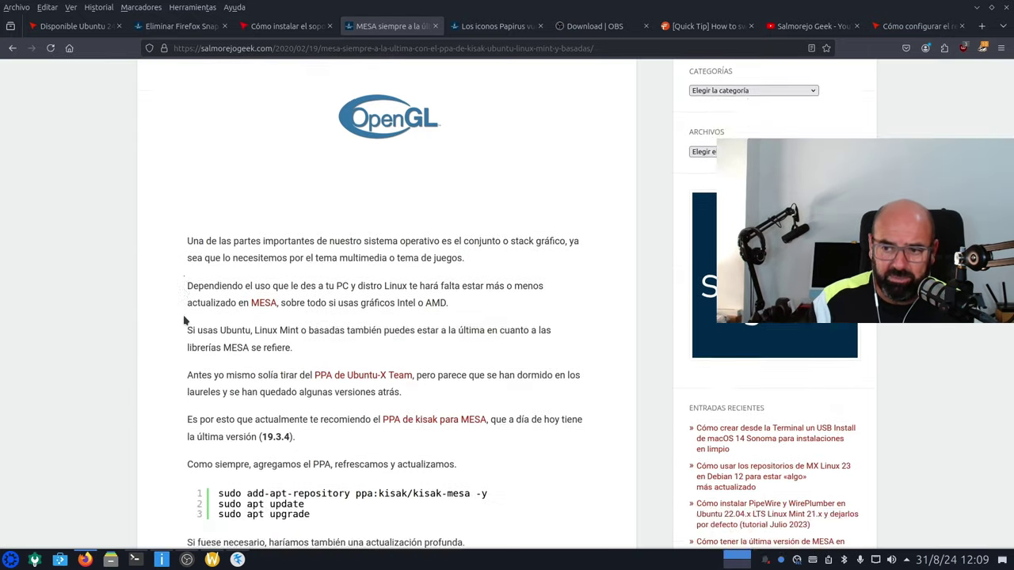
{"action": "scroll", "coordinate": [82, 370], "scroll_direction": "up", "scroll_amount": 10}
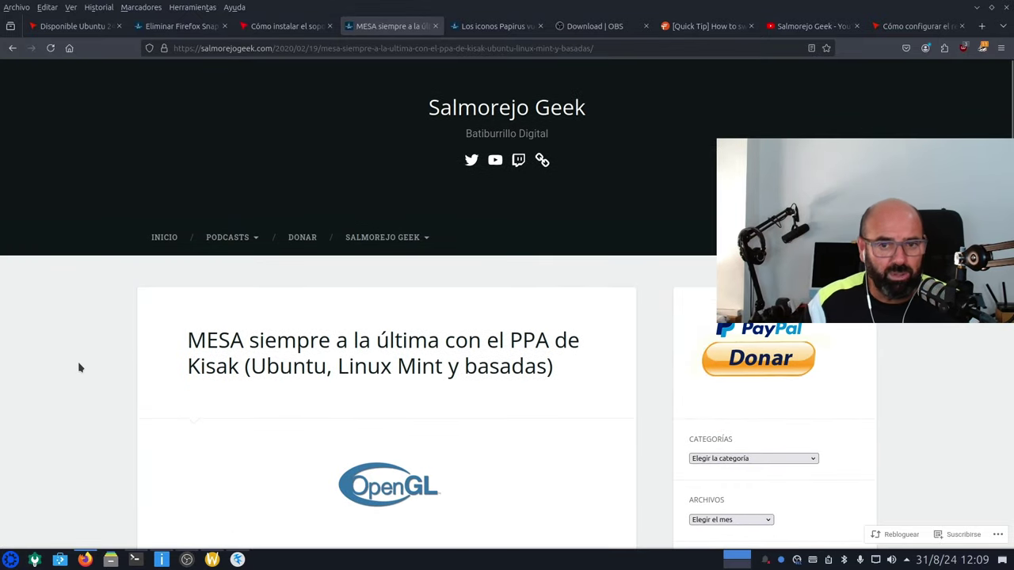
{"action": "left_click", "coordinate": [476, 30]}
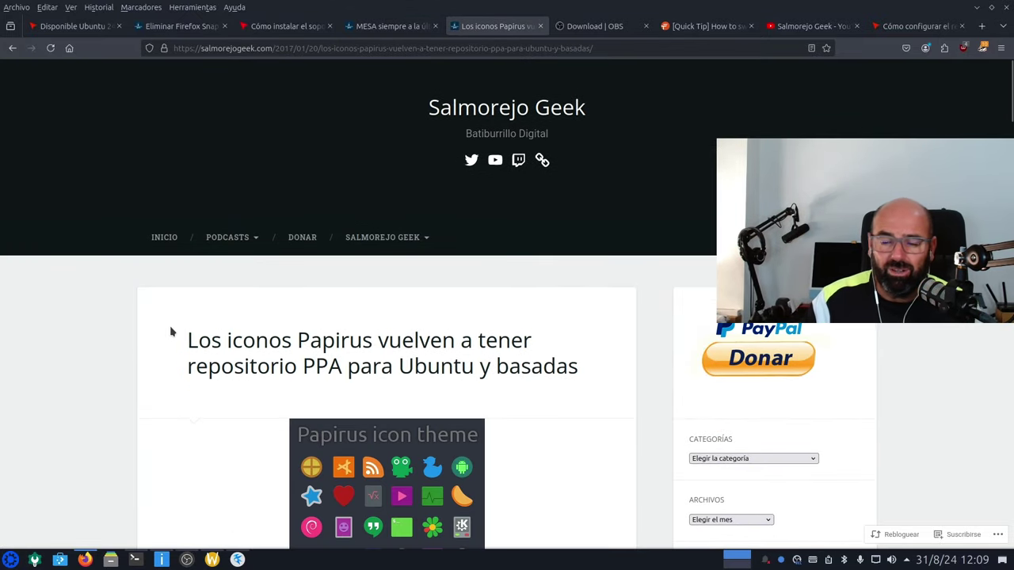
{"action": "scroll", "coordinate": [182, 323], "scroll_direction": "down", "scroll_amount": 2}
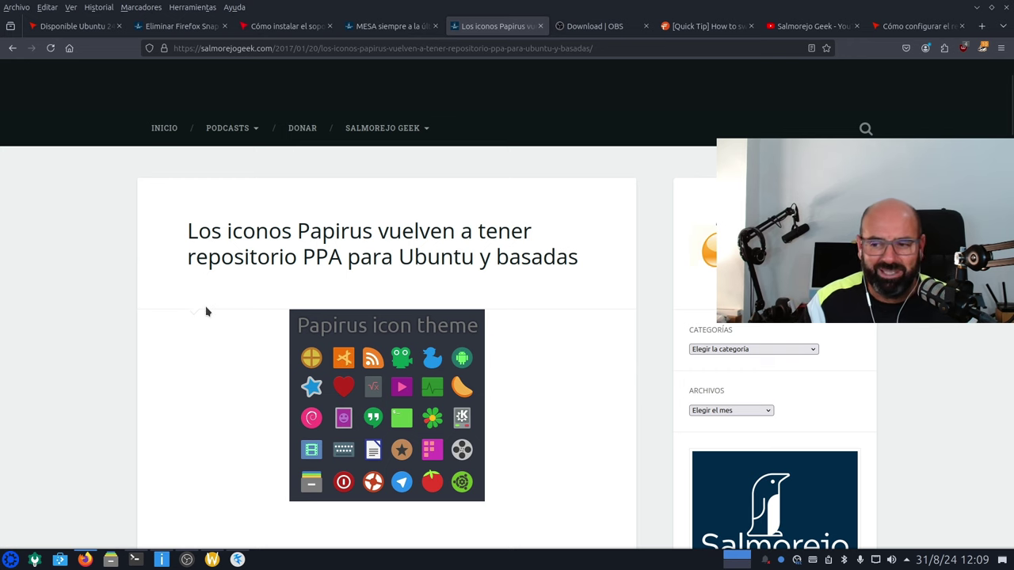
{"action": "scroll", "coordinate": [326, 241], "scroll_direction": "up", "scroll_amount": 2}
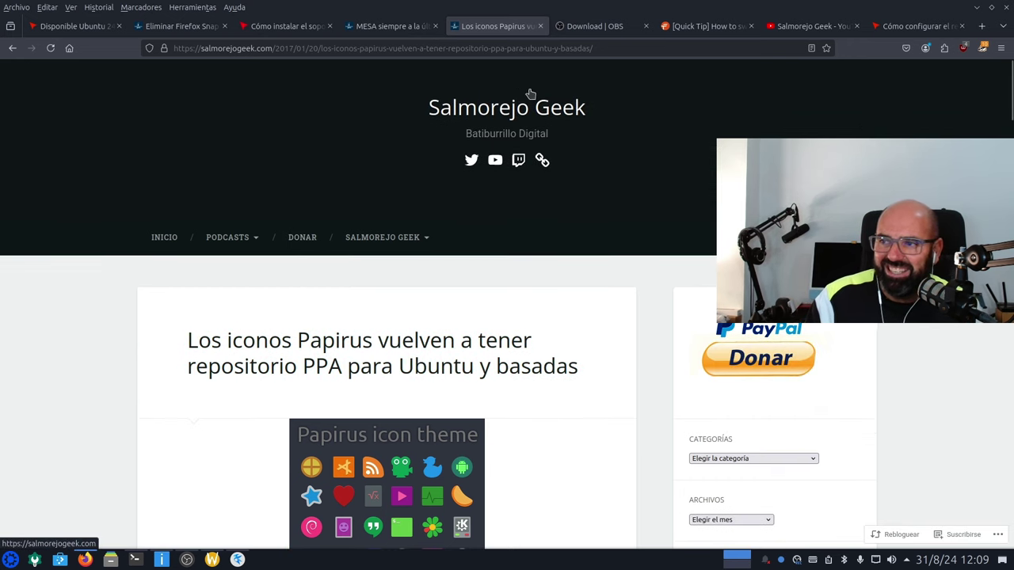
Step: Show the OBS Studio download page and look through its Linux instructions for FFmpeg and the obsproject PPA
{"action": "left_click", "coordinate": [595, 26]}
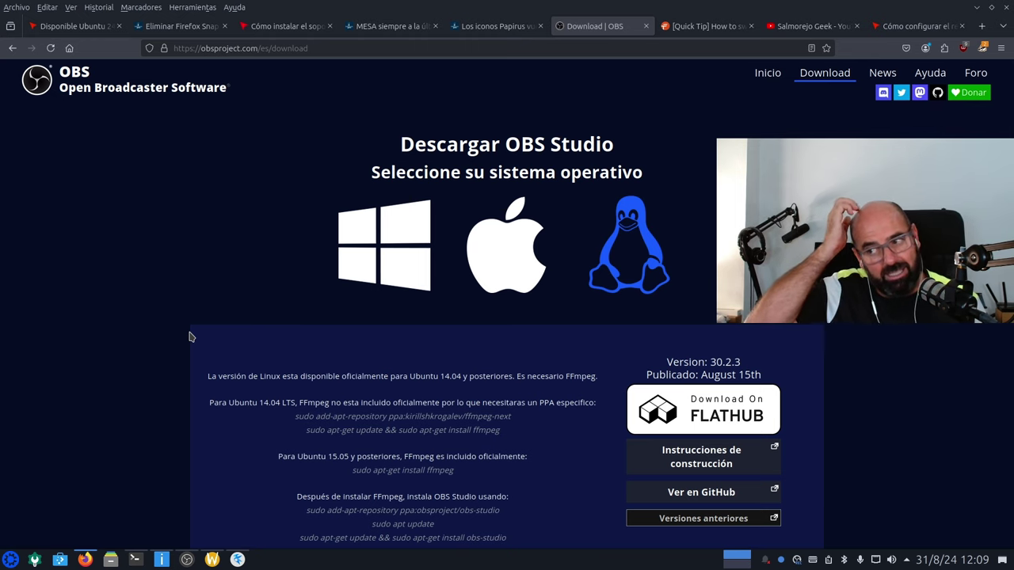
{"action": "scroll", "coordinate": [208, 344], "scroll_direction": "down", "scroll_amount": 3}
{"action": "scroll", "coordinate": [388, 356], "scroll_direction": "up", "scroll_amount": 3}
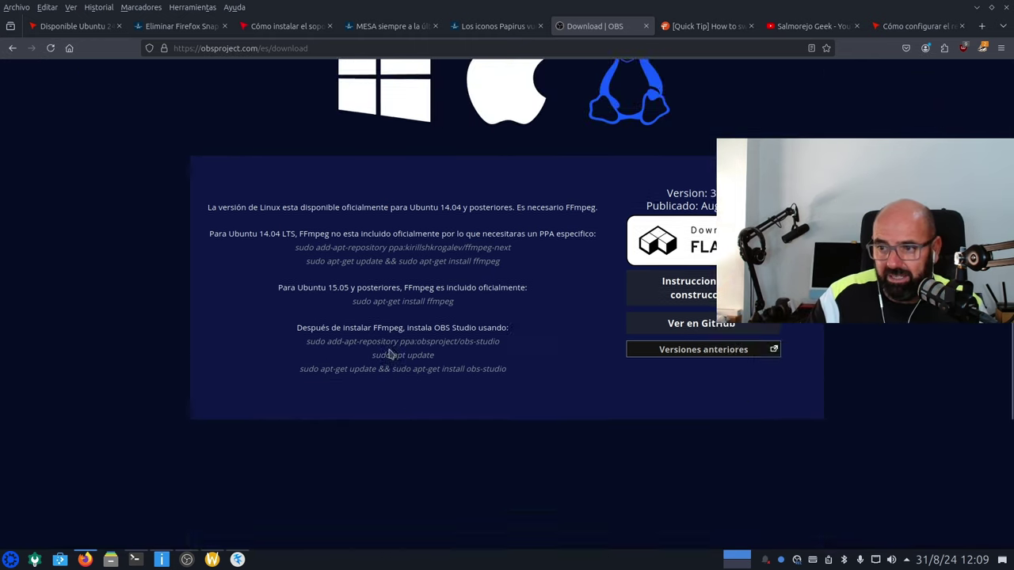
{"action": "scroll", "coordinate": [367, 371], "scroll_direction": "down", "scroll_amount": 3}
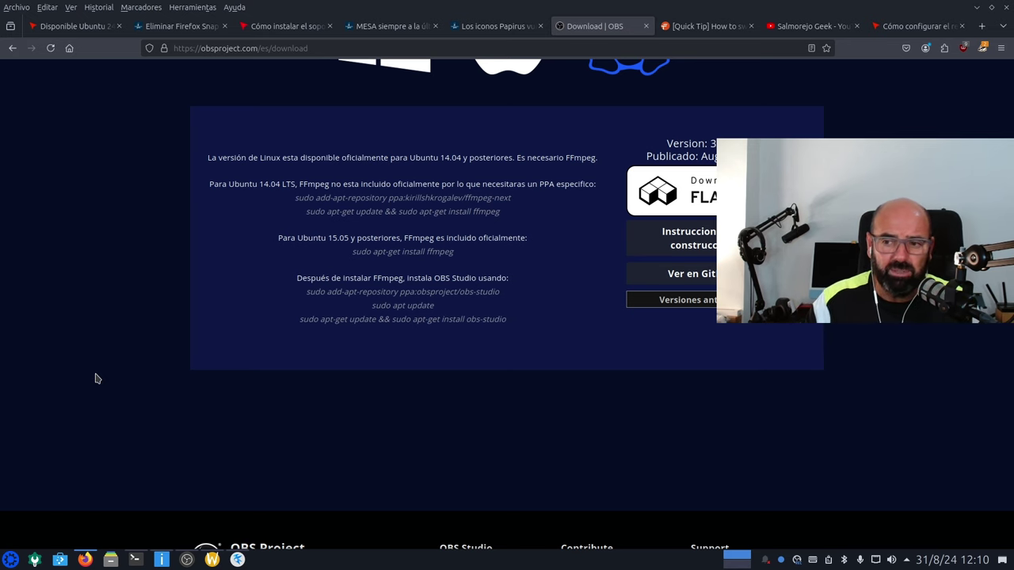
{"action": "scroll", "coordinate": [185, 172], "scroll_direction": "up", "scroll_amount": 3}
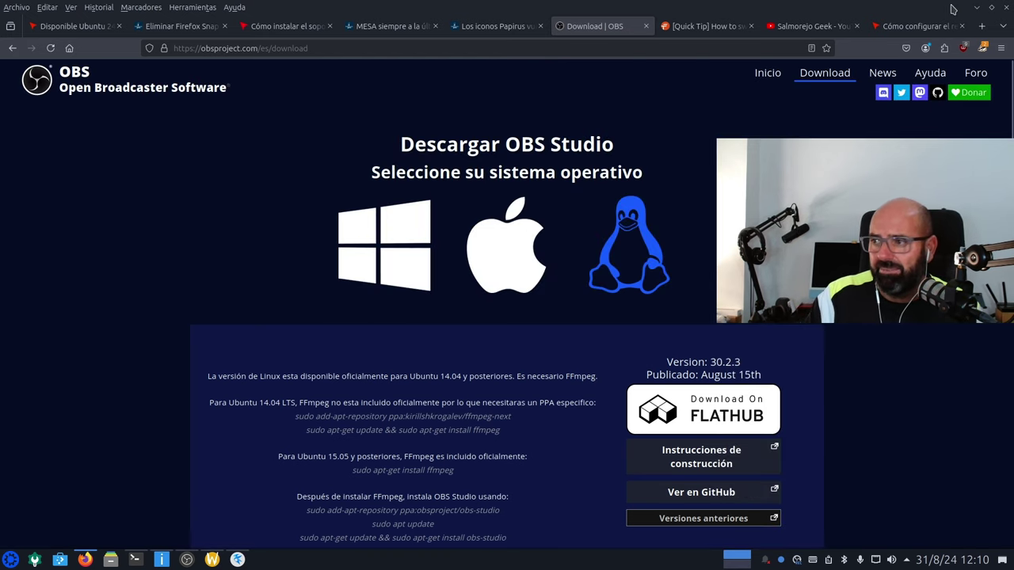
Step: Minimise Firefox, search Discover for "mission center" and show the Mission Center application page
{"action": "left_click", "coordinate": [977, 7]}
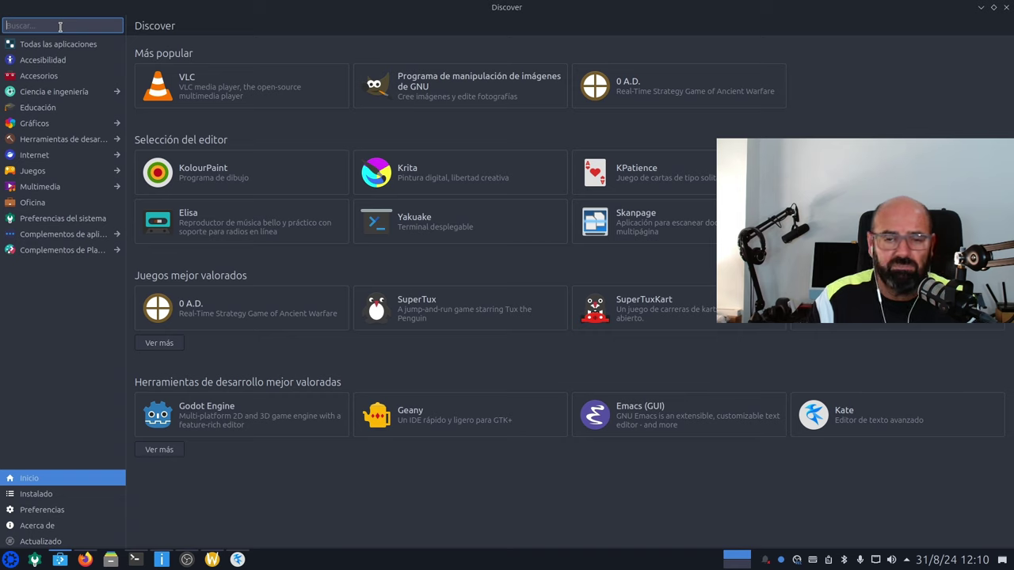
{"action": "type", "text": "mission"}
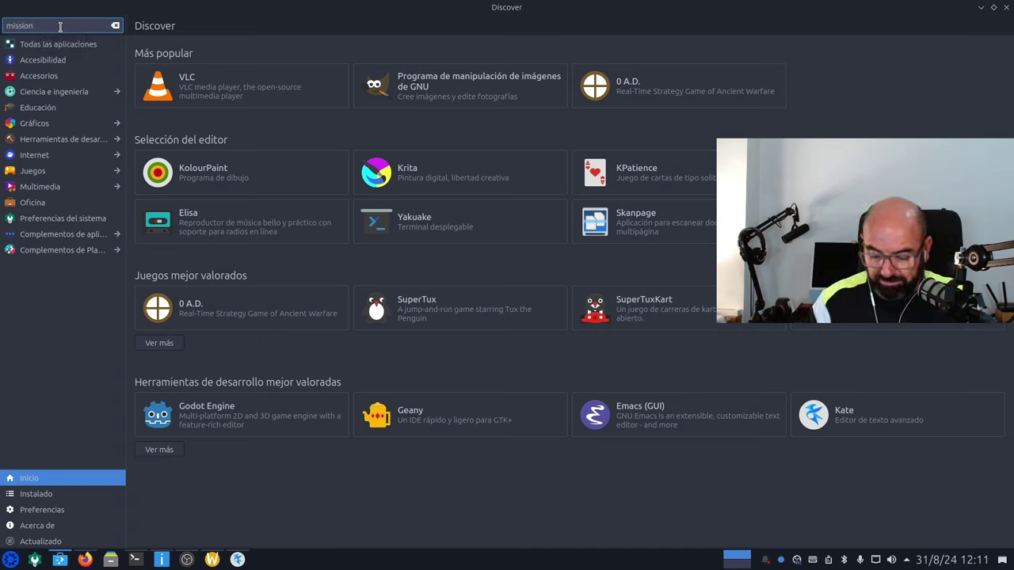
{"action": "type", "text": " cen"}
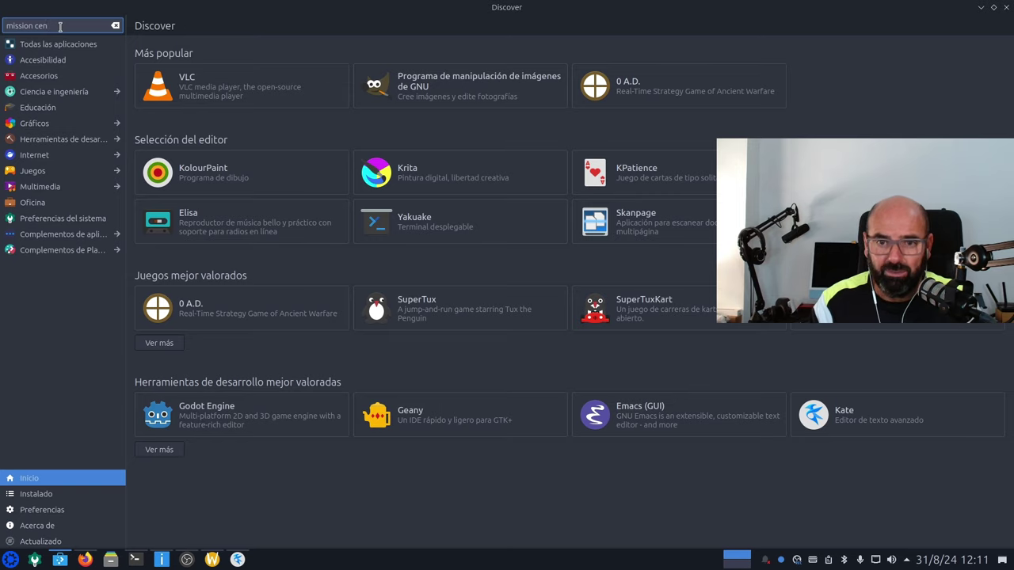
{"action": "type", "text": "tre"}
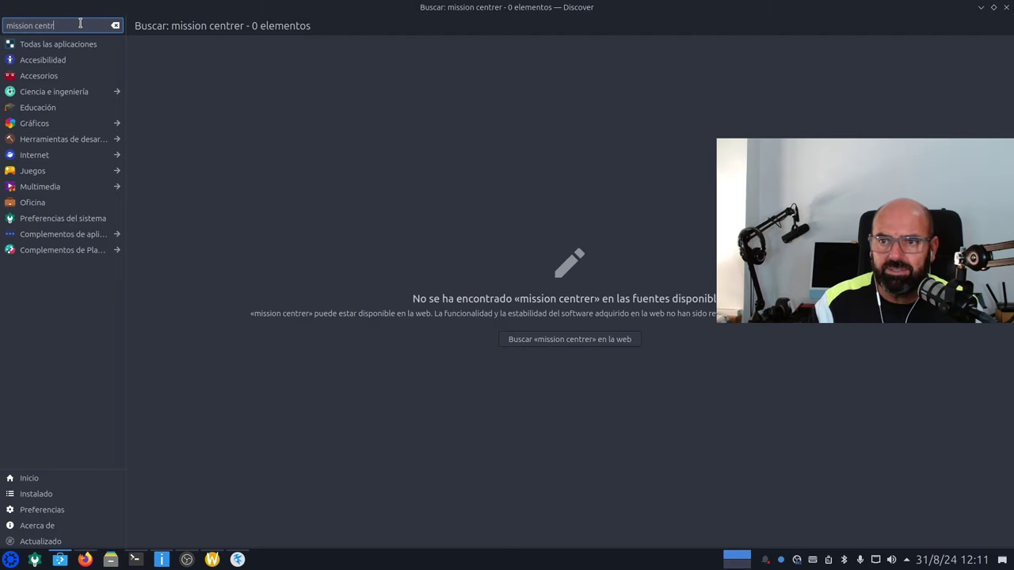
{"action": "type", "text": "er"}
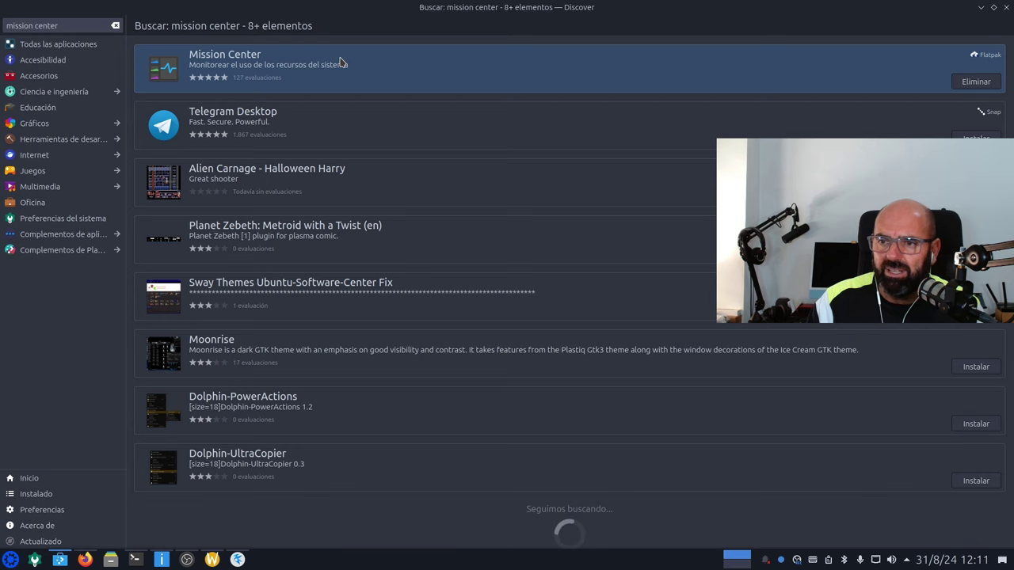
{"action": "left_click", "coordinate": [339, 64]}
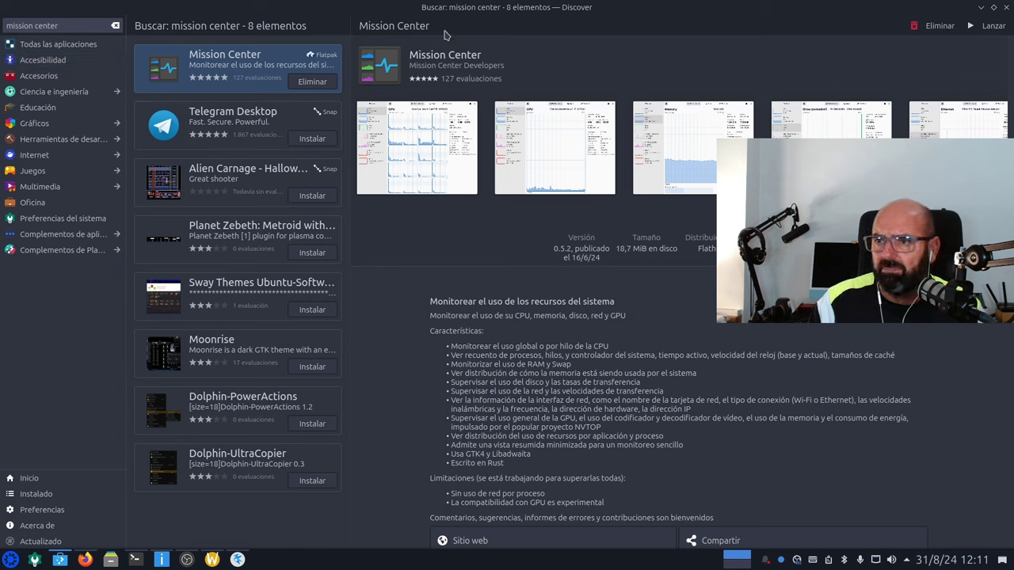
Step: Shorten the Discover search to "mission" and show the Mission Center page from the new results
{"action": "left_click", "coordinate": [90, 30]}
{"action": "key", "text": "BackSpace"}
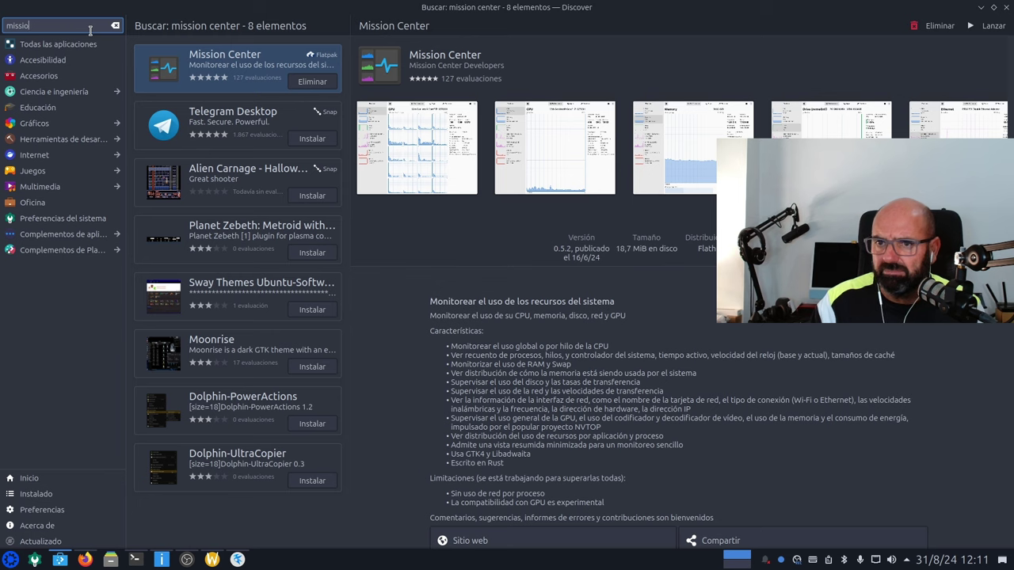
{"action": "type", "text": "i"}
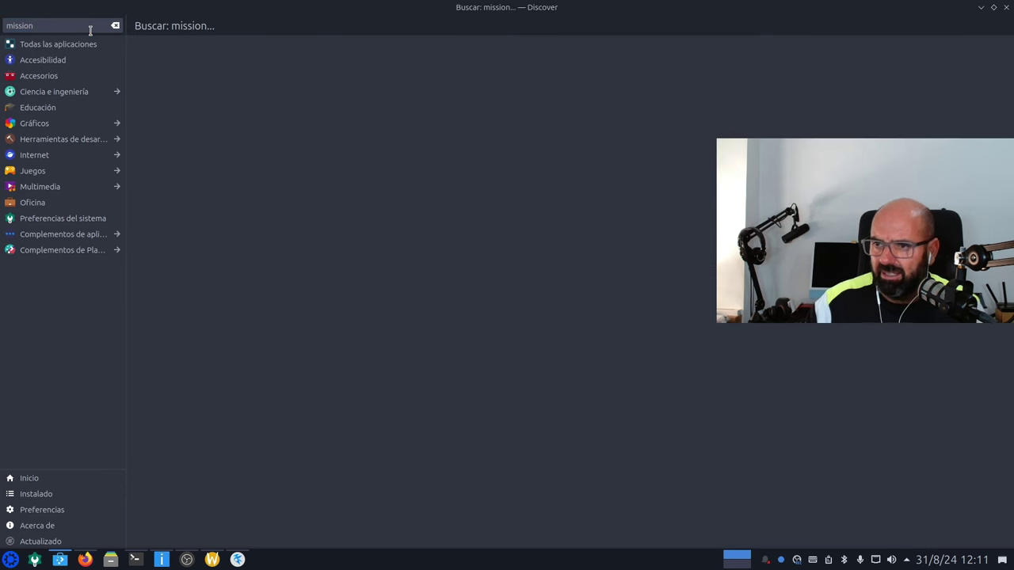
{"action": "left_click", "coordinate": [357, 60]}
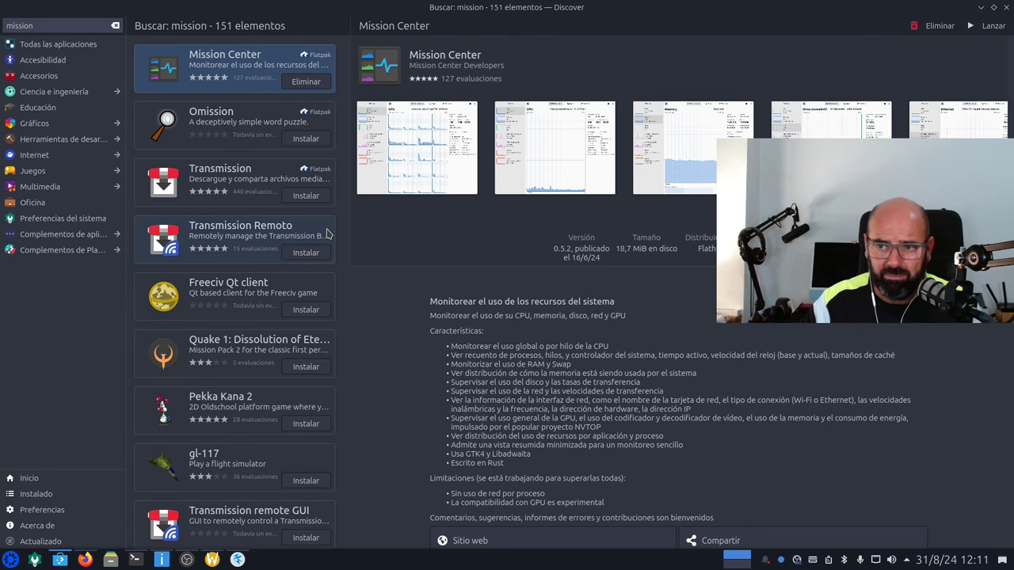
Step: Show the Transmission page with its Flathub and Snap source options, then close Discover
{"action": "left_click", "coordinate": [212, 178]}
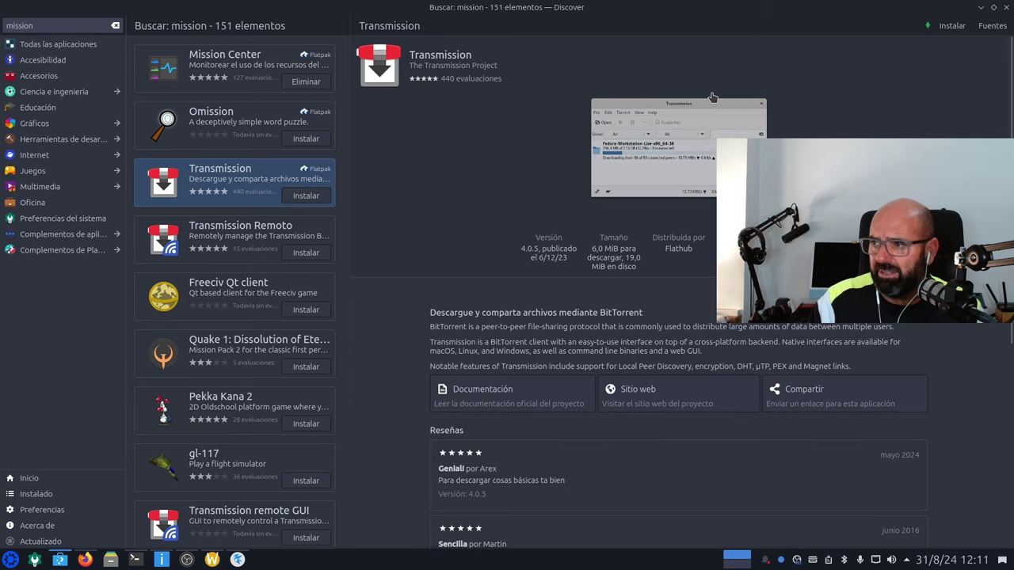
{"action": "left_click", "coordinate": [991, 26]}
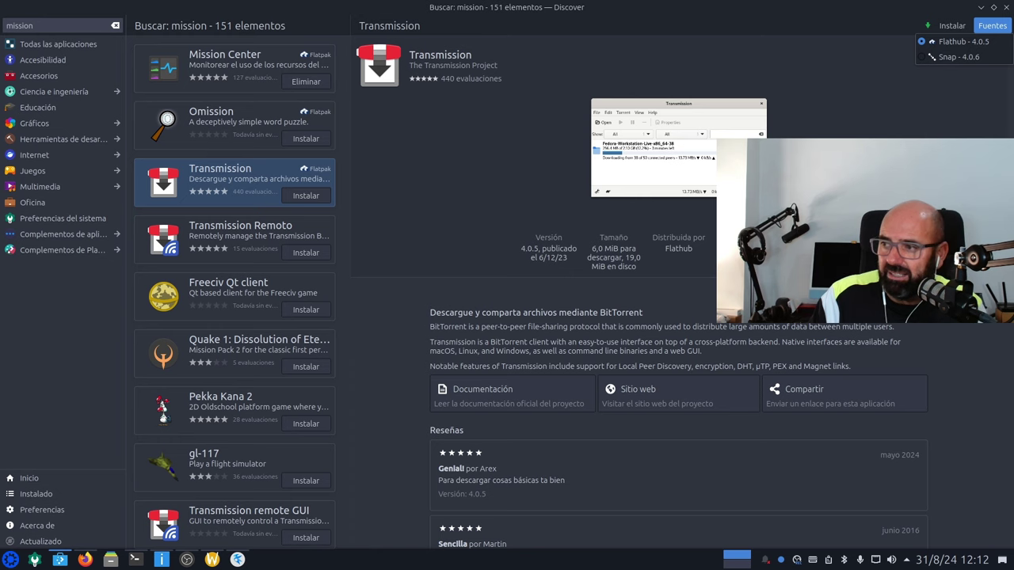
{"action": "key", "text": "Escape"}
{"action": "left_click", "coordinate": [1002, 7]}
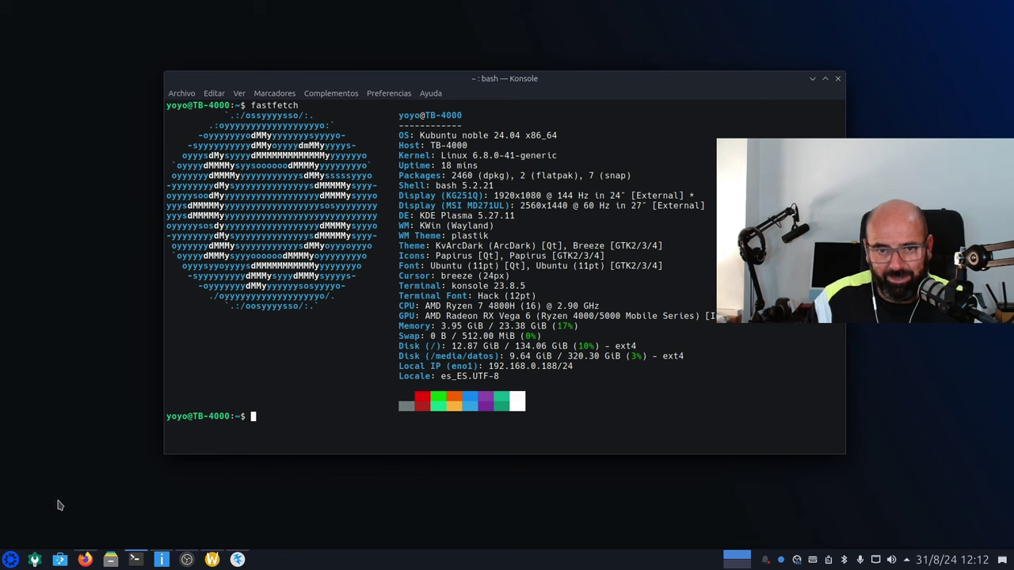
Step: Launch the Synaptic package manager, authenticate with the account password and restore its window from maximised size
{"action": "left_click", "coordinate": [10, 560]}
{"action": "left_click", "coordinate": [184, 442]}
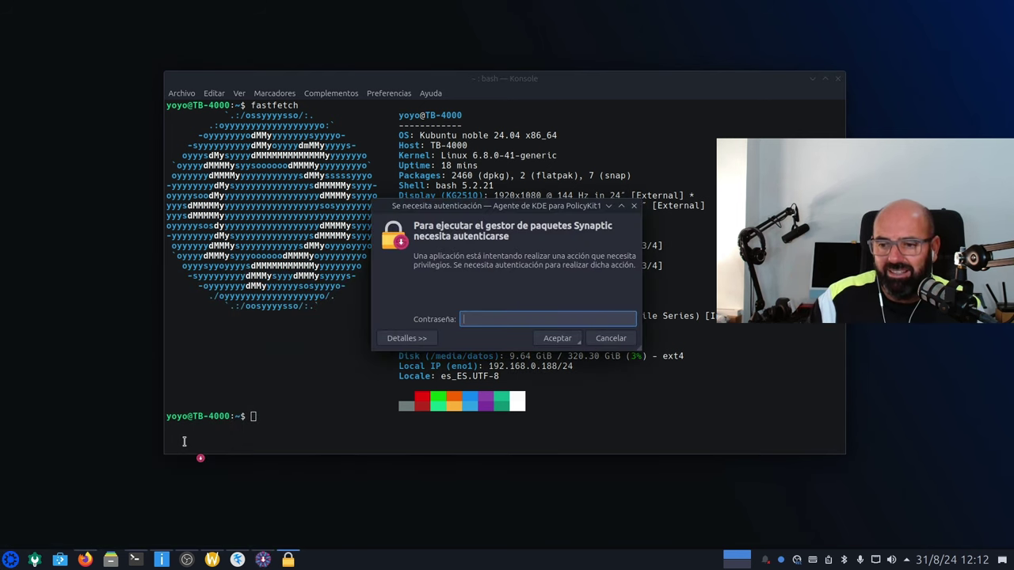
{"action": "type", "text": "••••••••••••"}
{"action": "key", "text": "Return"}
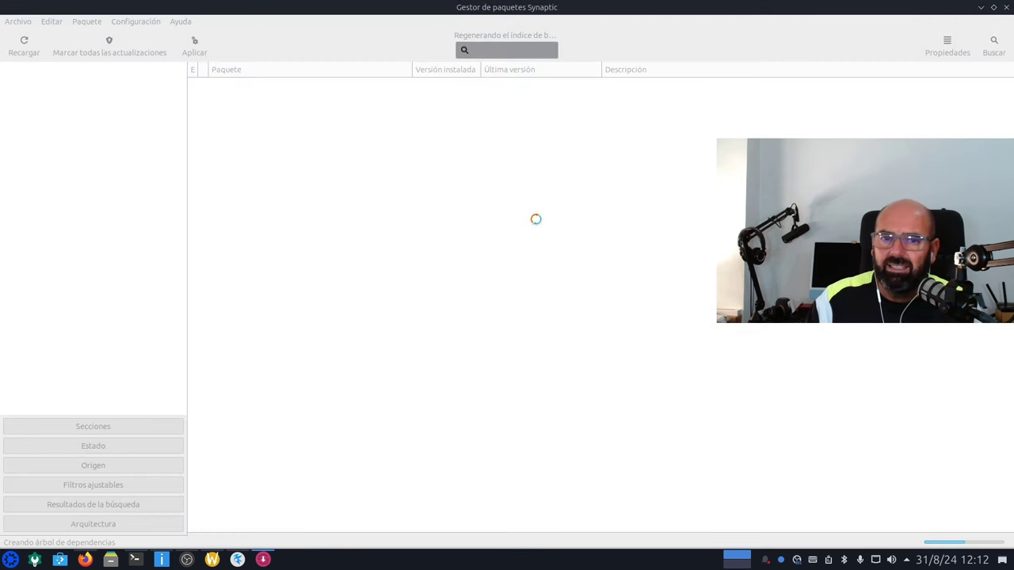
{"action": "left_click", "coordinate": [993, 8]}
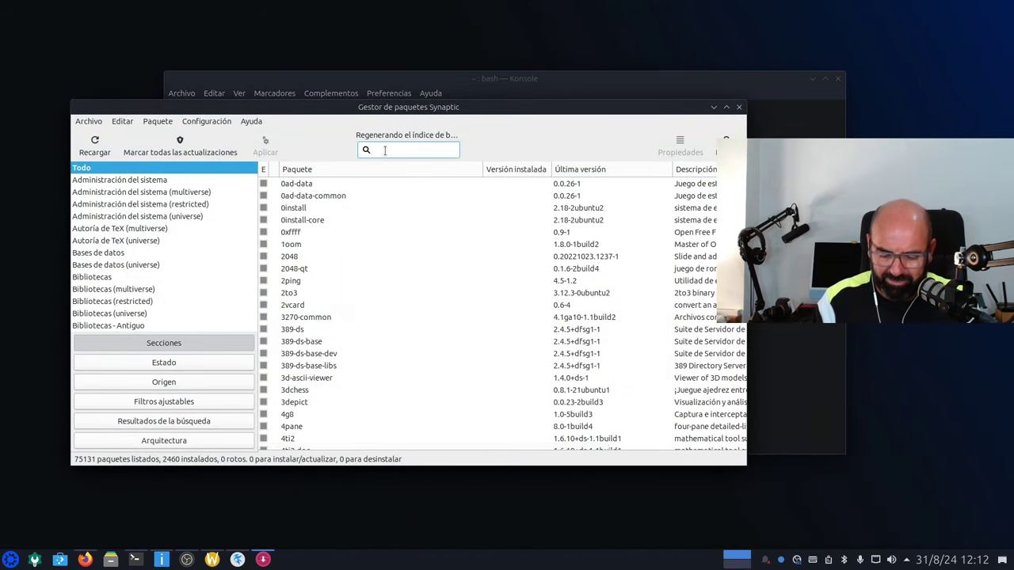
Step: Search Synaptic for "ffmpeg", sort the packages by status, inspect the installed and available versions, and close Synaptic
{"action": "type", "text": "ffm"}
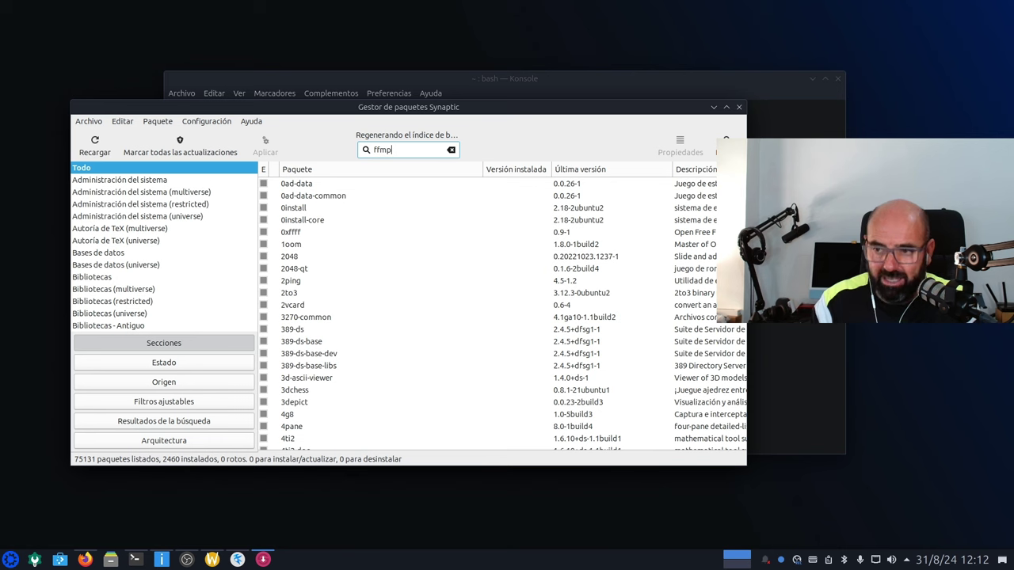
{"action": "type", "text": "p"}
{"action": "key", "text": "BackSpace"}
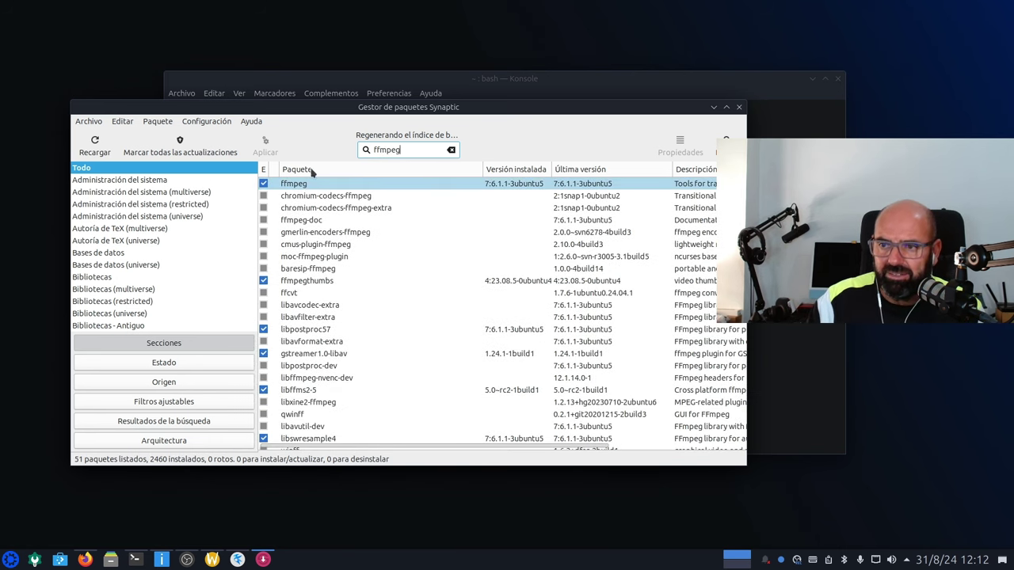
{"action": "left_click", "coordinate": [265, 170]}
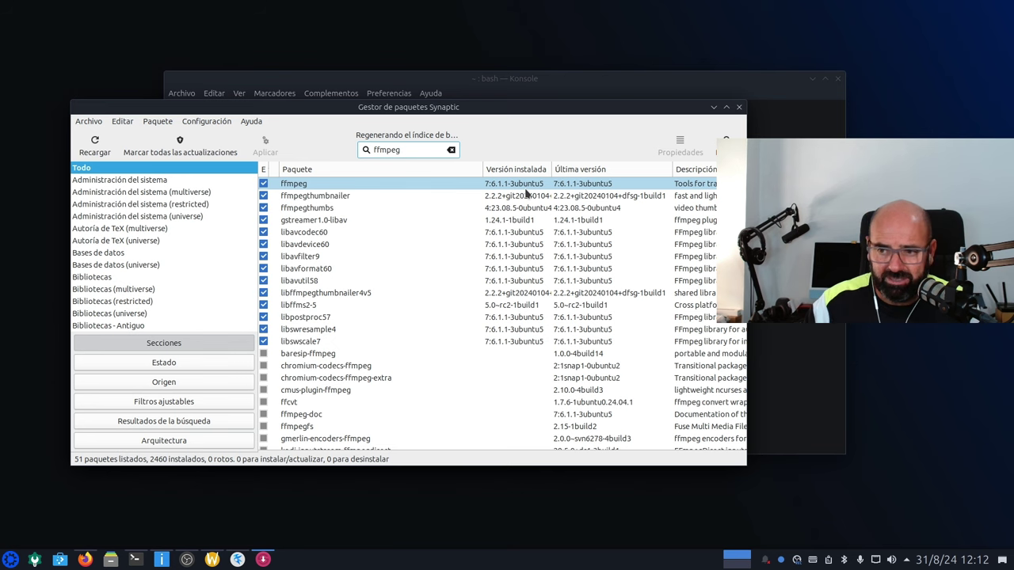
{"action": "left_click", "coordinate": [543, 269]}
{"action": "left_click", "coordinate": [507, 380]}
{"action": "left_click", "coordinate": [504, 369]}
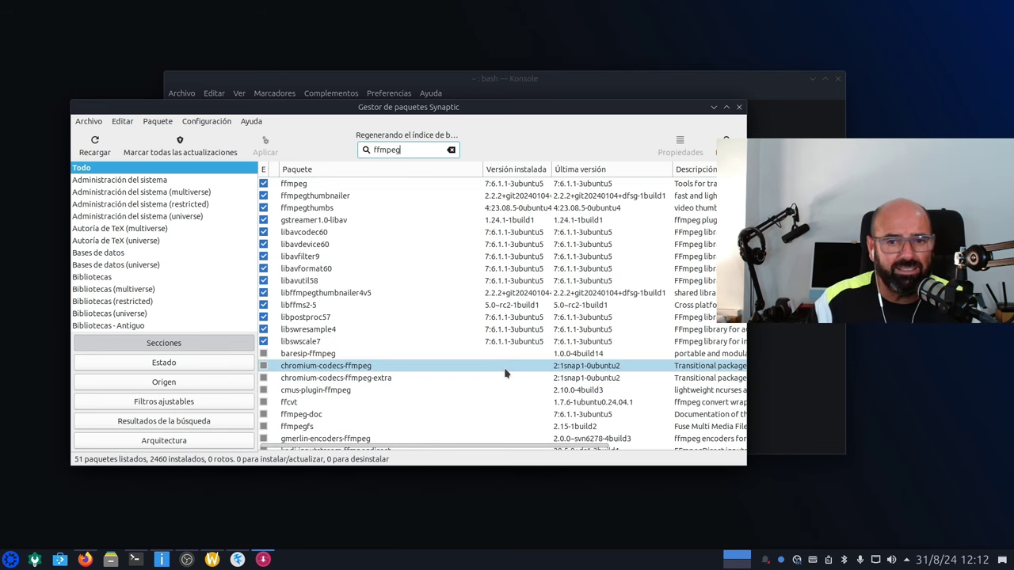
{"action": "left_click", "coordinate": [739, 107]}
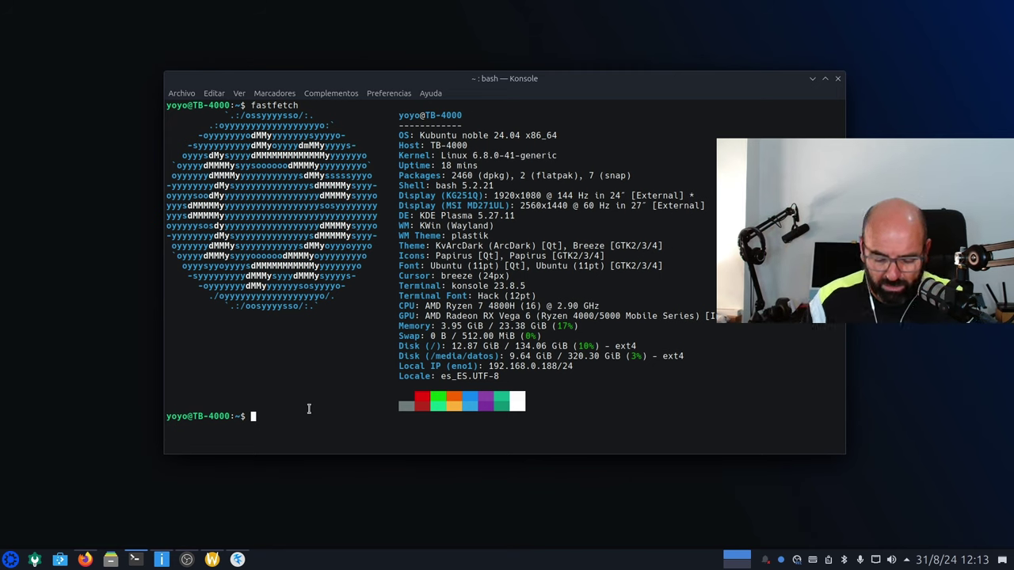
Step: Run sudo apt update in the terminal, authenticating with the account password
{"action": "type", "text": "sudo a"}
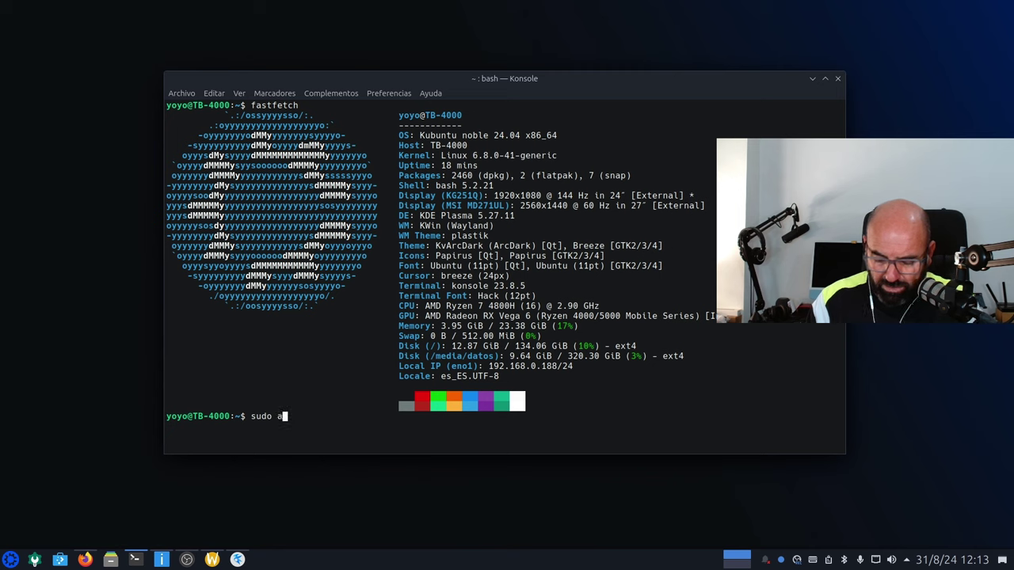
{"action": "type", "text": "pt update"}
{"action": "key", "text": "Return"}
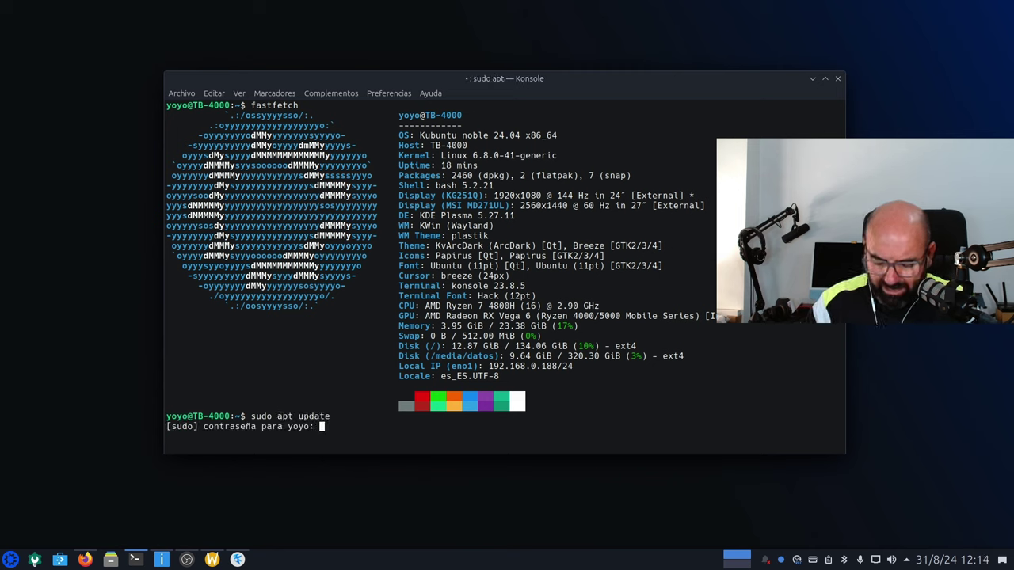
{"action": "key", "text": "Return"}
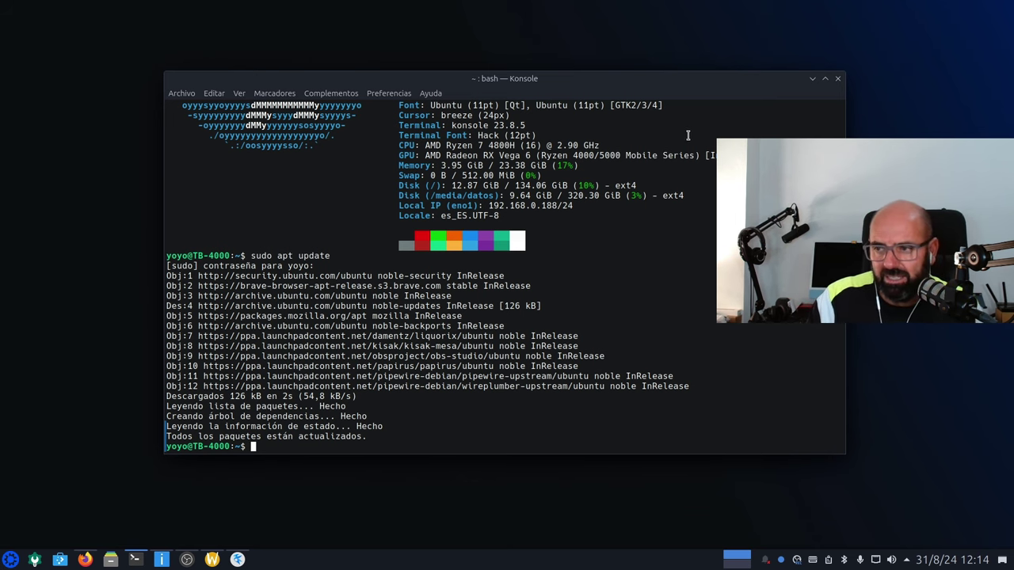
Step: Move the terminal window clear of the webcam area, minimise and restore it, and bring up the system information window
{"action": "left_click_drag", "start_coordinate": [678, 82], "coordinate": [626, 68]}
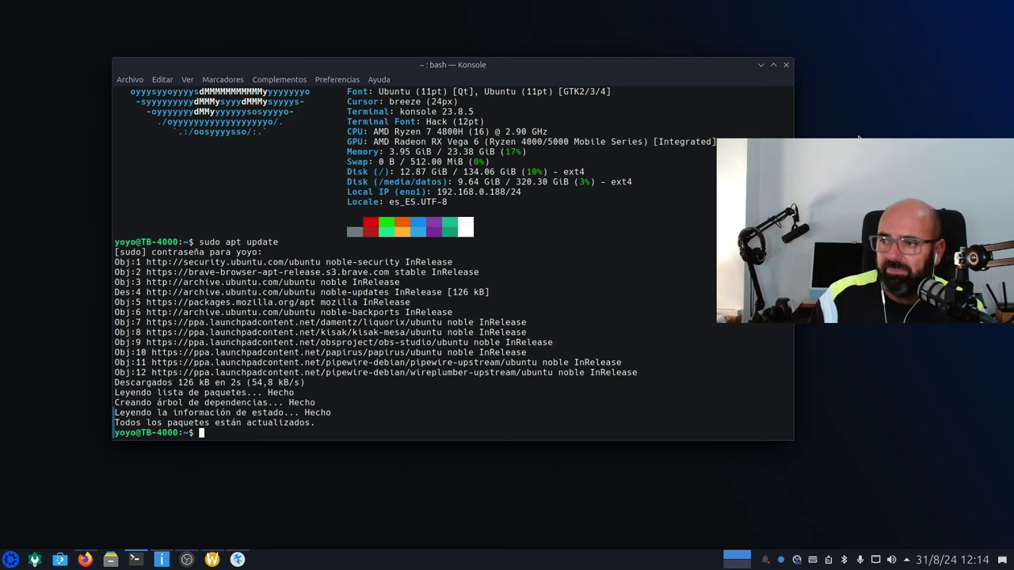
{"action": "left_click", "coordinate": [761, 67]}
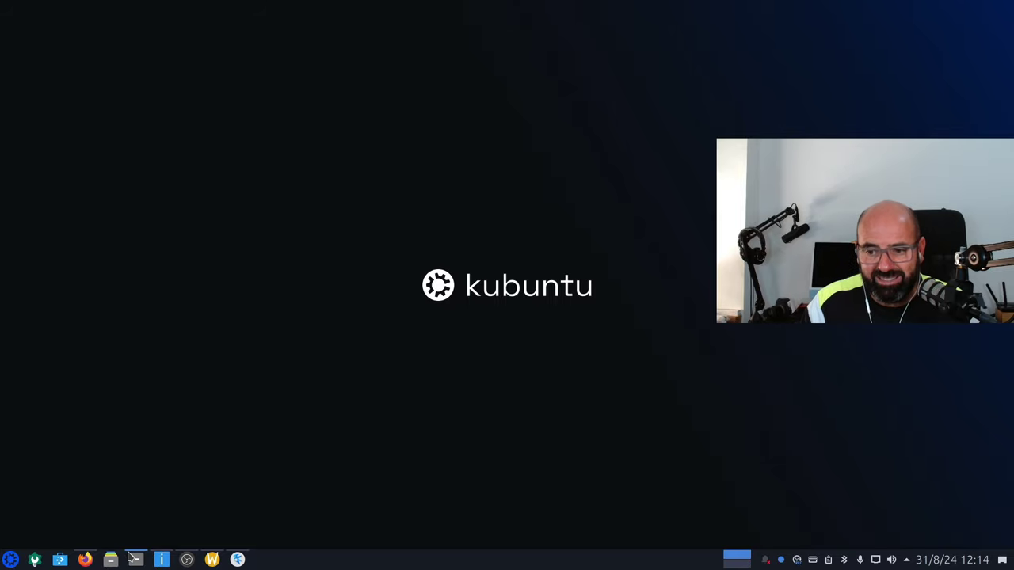
{"action": "left_click", "coordinate": [135, 560]}
{"action": "left_click", "coordinate": [161, 559]}
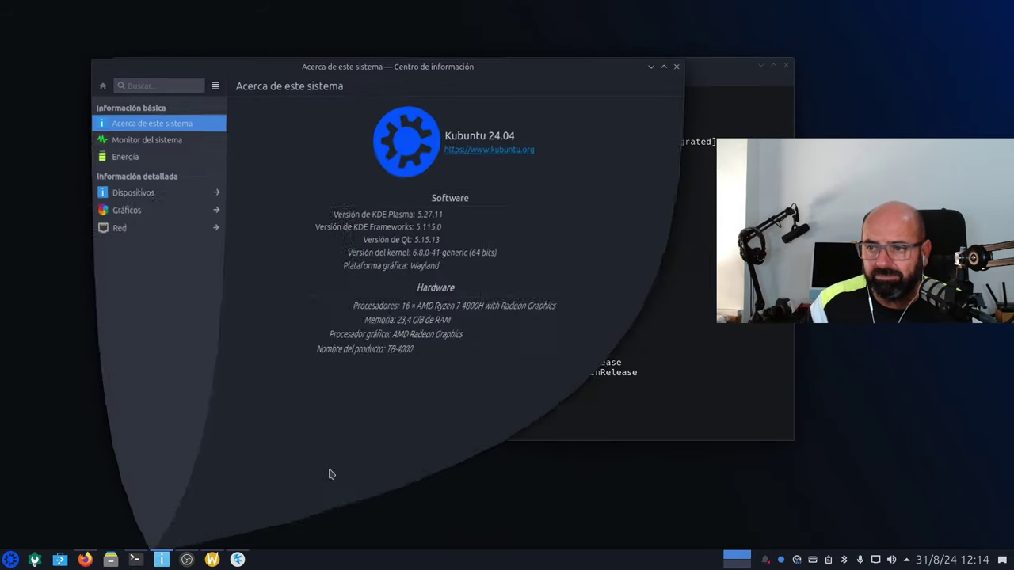
Step: Minimise the terminal and shift the system information window slightly to view the Kubuntu software and hardware details
{"action": "left_click", "coordinate": [713, 126]}
{"action": "left_click", "coordinate": [761, 65]}
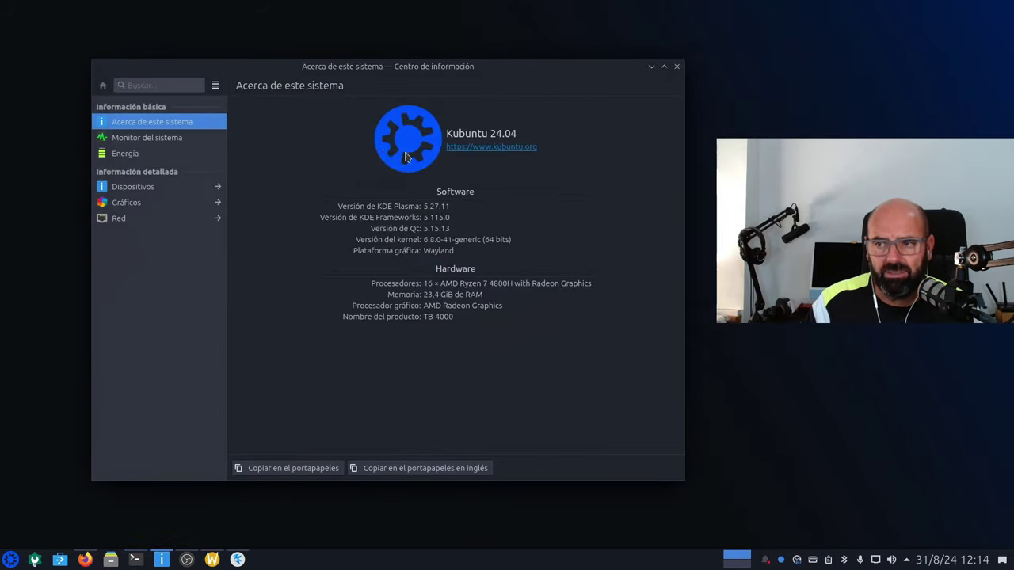
{"action": "left_click_drag", "start_coordinate": [370, 68], "coordinate": [381, 73]}
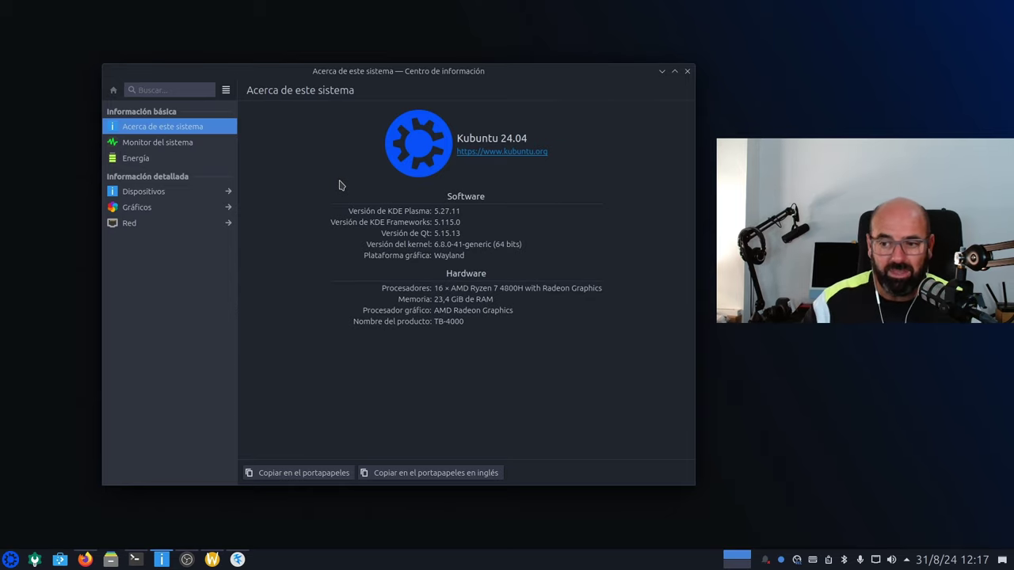
Step: Minimise the system information window, maximise the terminal and run snap list to show the installed snaps
{"action": "left_click", "coordinate": [662, 72]}
{"action": "left_click", "coordinate": [139, 560]}
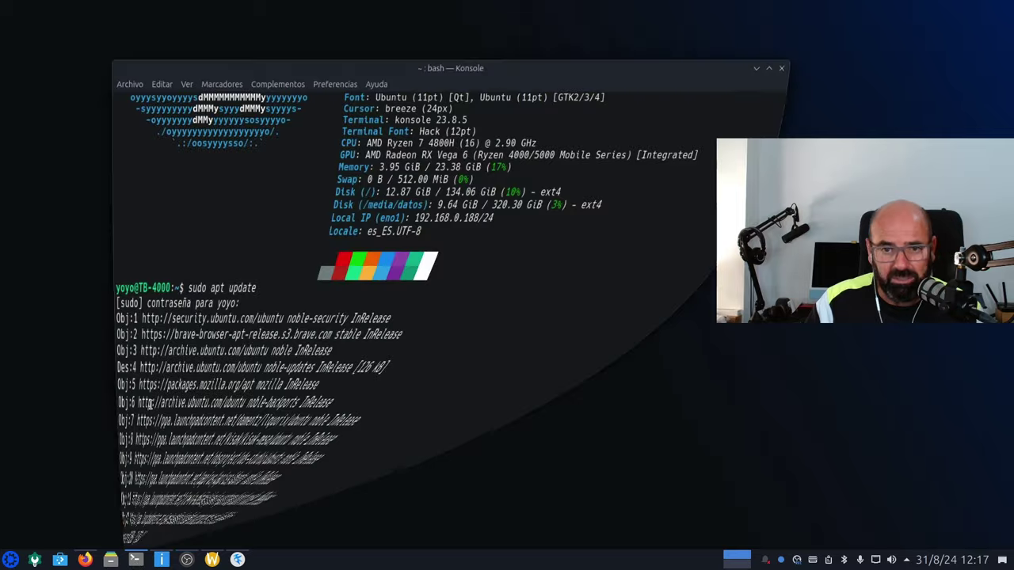
{"action": "left_click", "coordinate": [773, 67]}
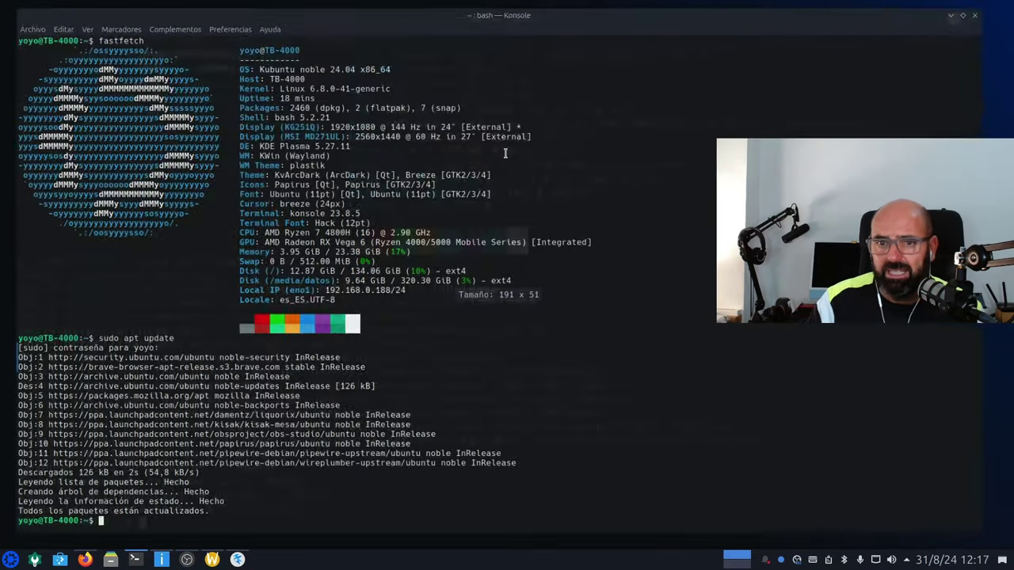
{"action": "type", "text": "snap"}
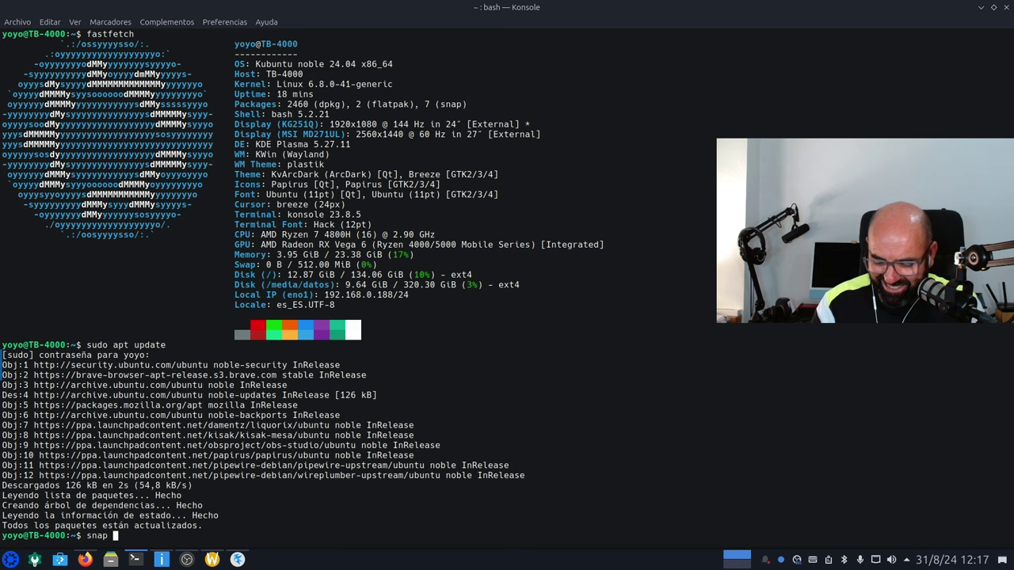
{"action": "type", "text": "--"}
{"action": "key", "text": "BackSpace"}
{"action": "key", "text": "BackSpace"}
{"action": "type", "text": "list"}
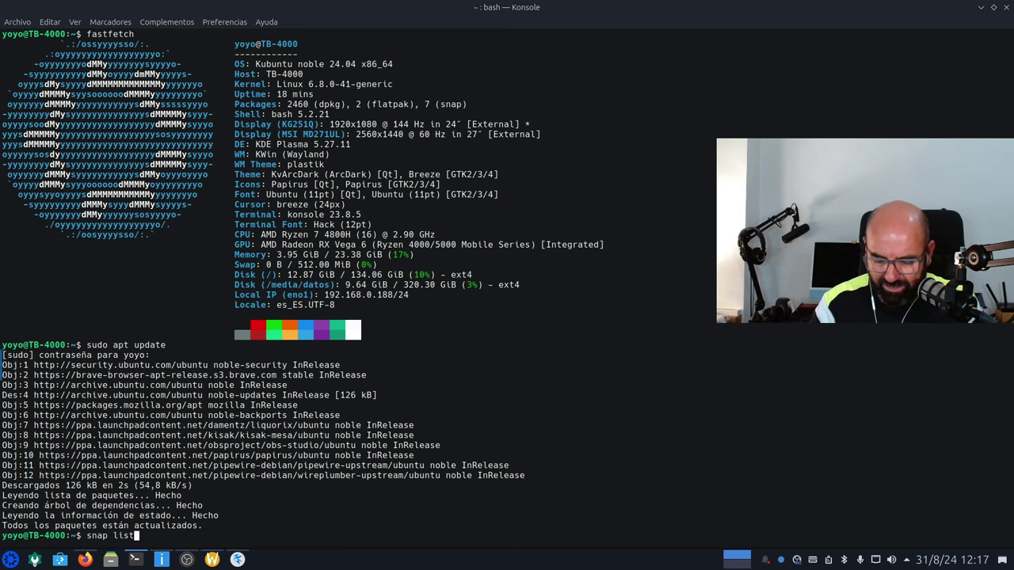
{"action": "key", "text": "Return"}
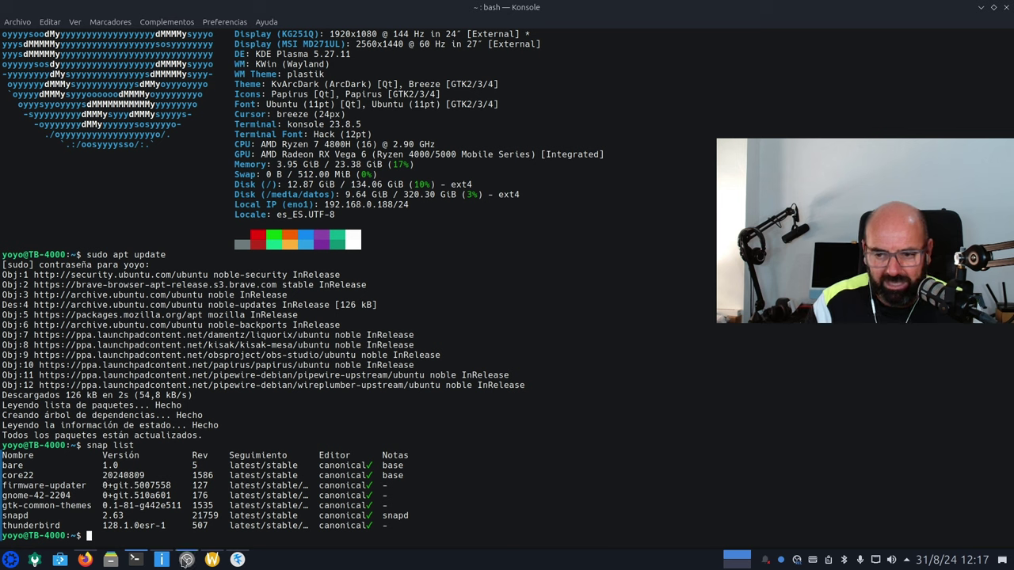
Step: Try to restrict the snap listing to applications with snap list --apps and snap list --app
{"action": "key", "text": "Up"}
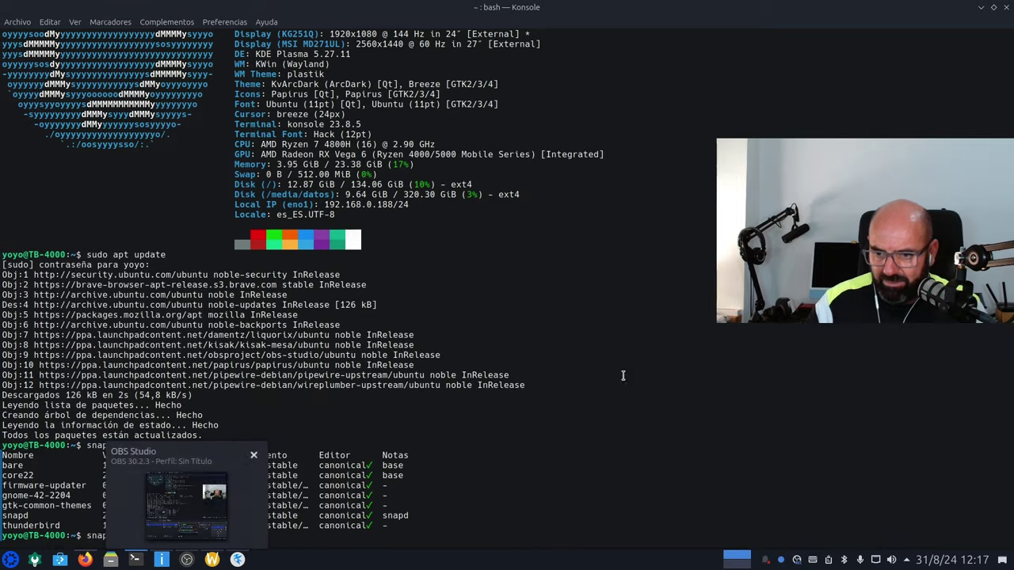
{"action": "type", "text": "--apps"}
{"action": "key", "text": "Return"}
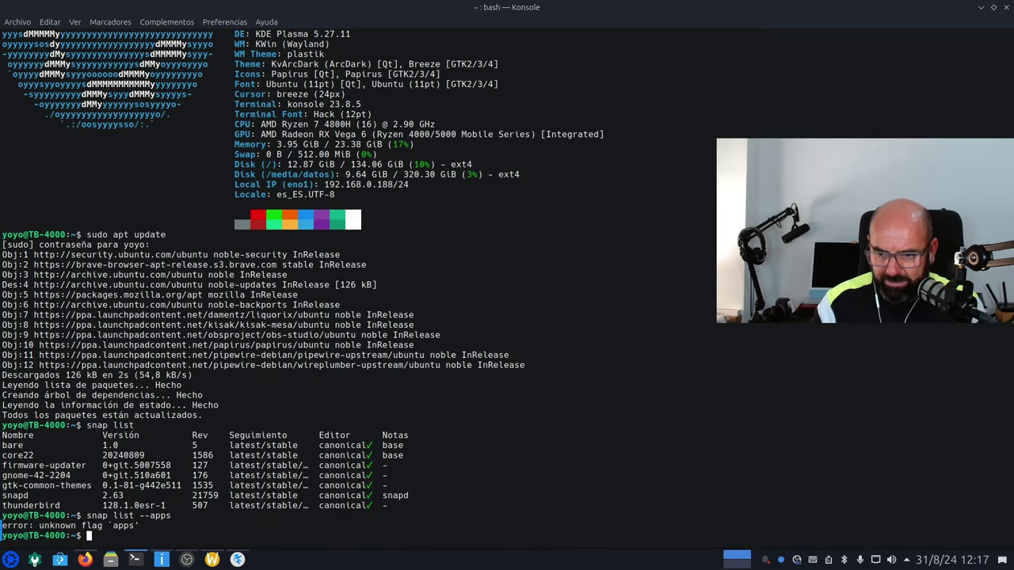
{"action": "key", "text": "Up"}
{"action": "key", "text": "BackSpace"}
{"action": "key", "text": "Return"}
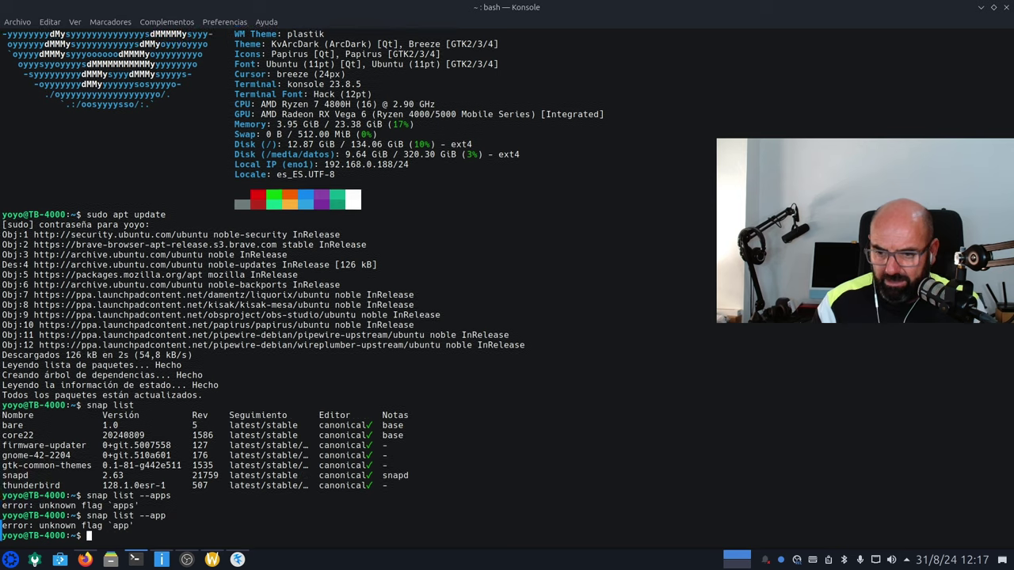
Step: Try the application filter with a single dash by running snap list -app
{"action": "key", "text": "Up"}
{"action": "key", "text": "BackSpace"}
{"action": "key", "text": "BackSpace"}
{"action": "key", "text": "BackSpace"}
{"action": "key", "text": "BackSpace"}
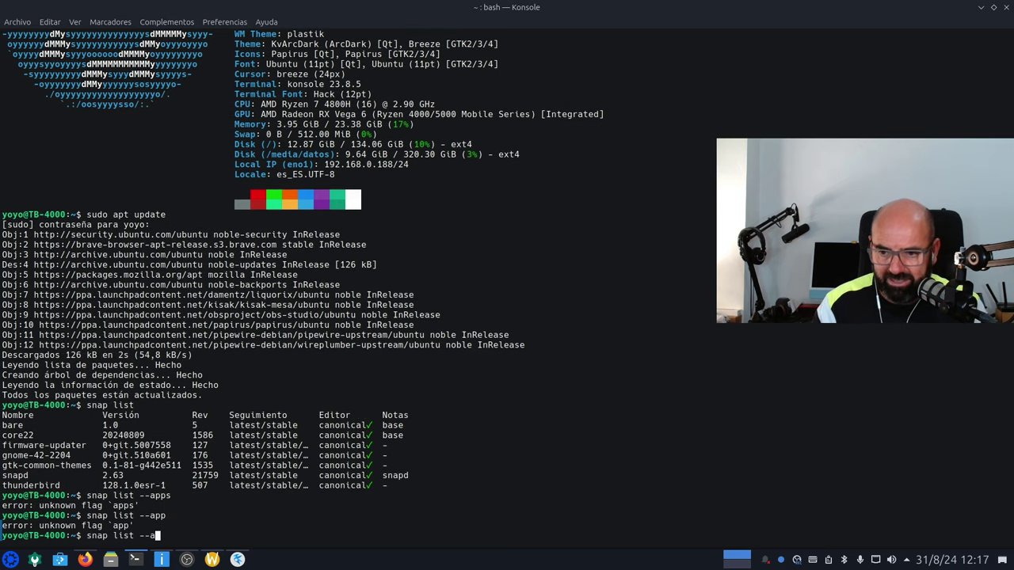
{"action": "type", "text": "app"}
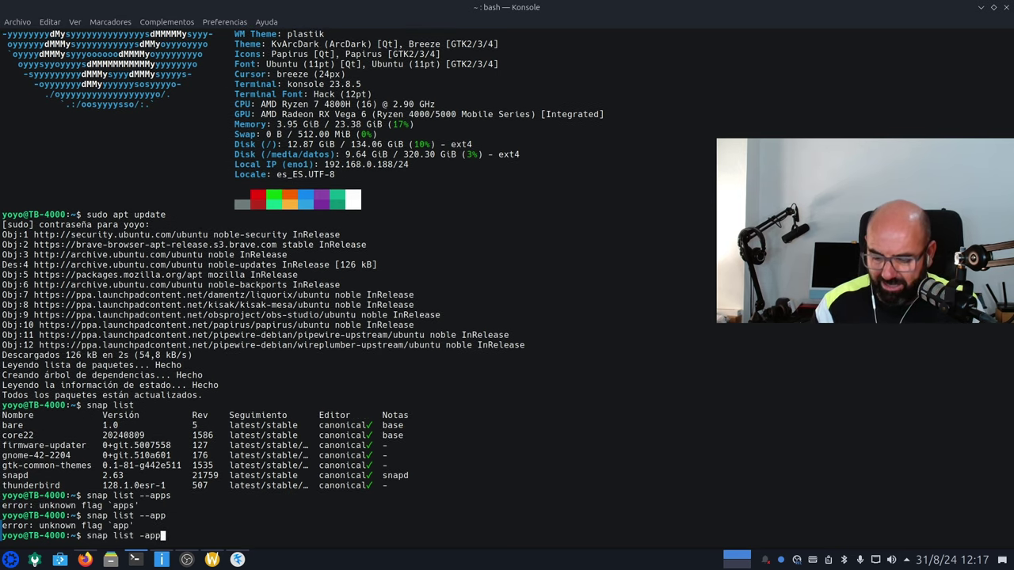
{"action": "key", "text": "Return"}
Step: Try the snap listing with the dash removed from the filter by running snap list app
{"action": "key", "text": "Up"}
{"action": "key", "text": "Left"}
{"action": "key", "text": "Left"}
{"action": "key", "text": "Left"}
{"action": "key", "text": "BackSpace"}
{"action": "key", "text": "Right"}
{"action": "key", "text": "Right"}
{"action": "key", "text": "Right"}
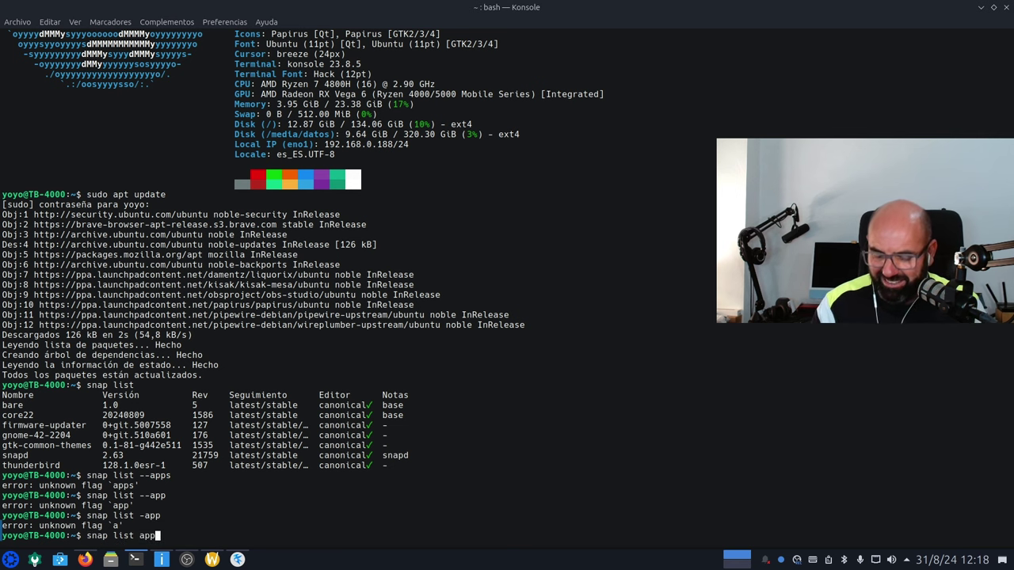
{"action": "key", "text": "Return"}
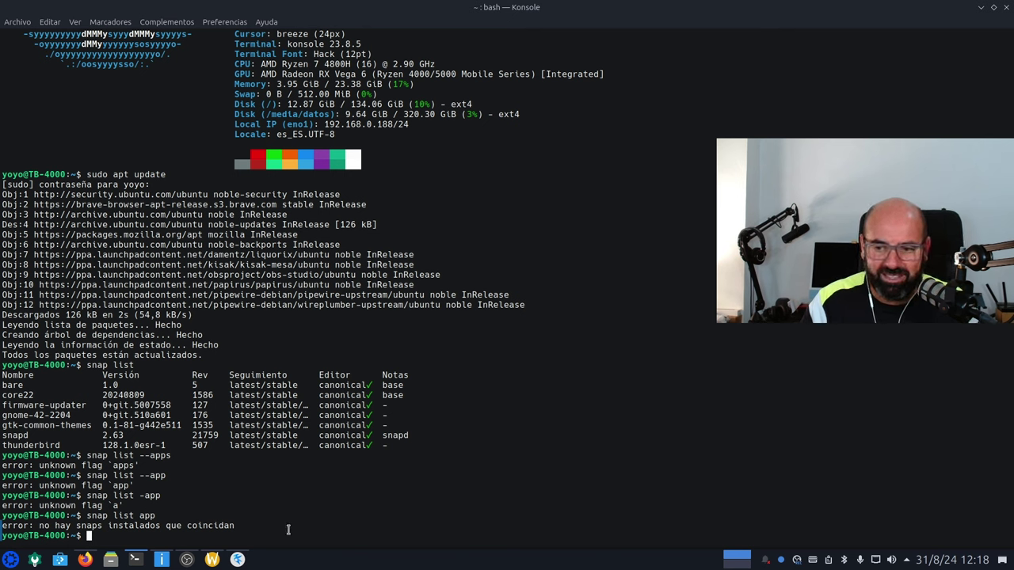
Step: Run flatpak list to show the installed Flatpak packages, briefly highlight part of the Cameractrls entry and clear the selection
{"action": "type", "text": "f"}
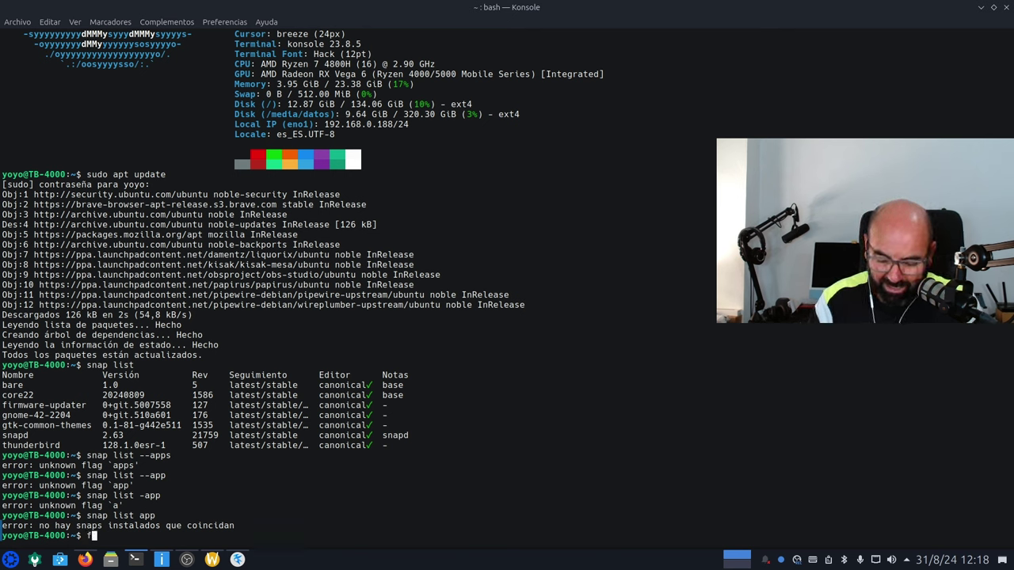
{"action": "type", "text": "latpak list"}
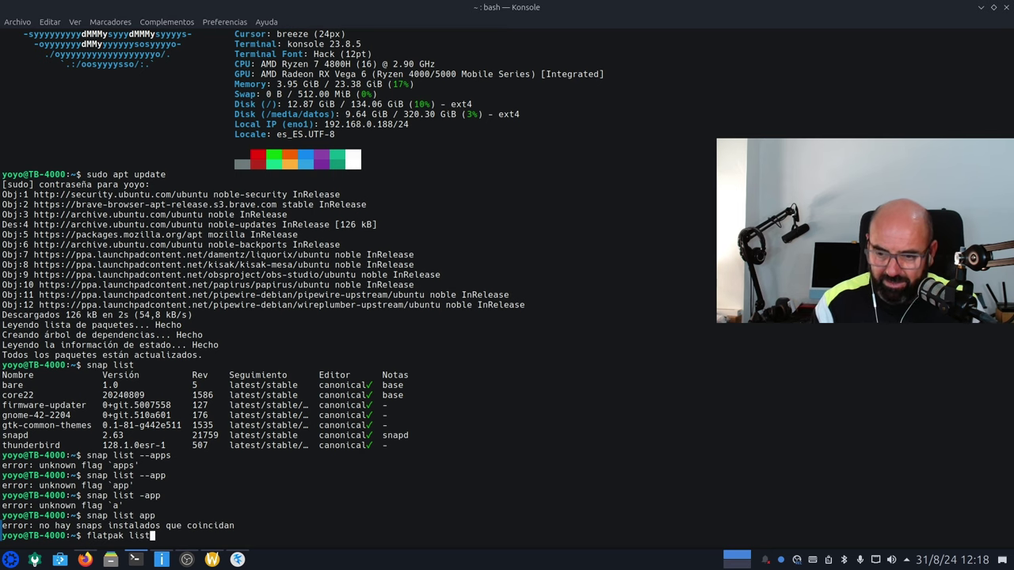
{"action": "key", "text": "Return"}
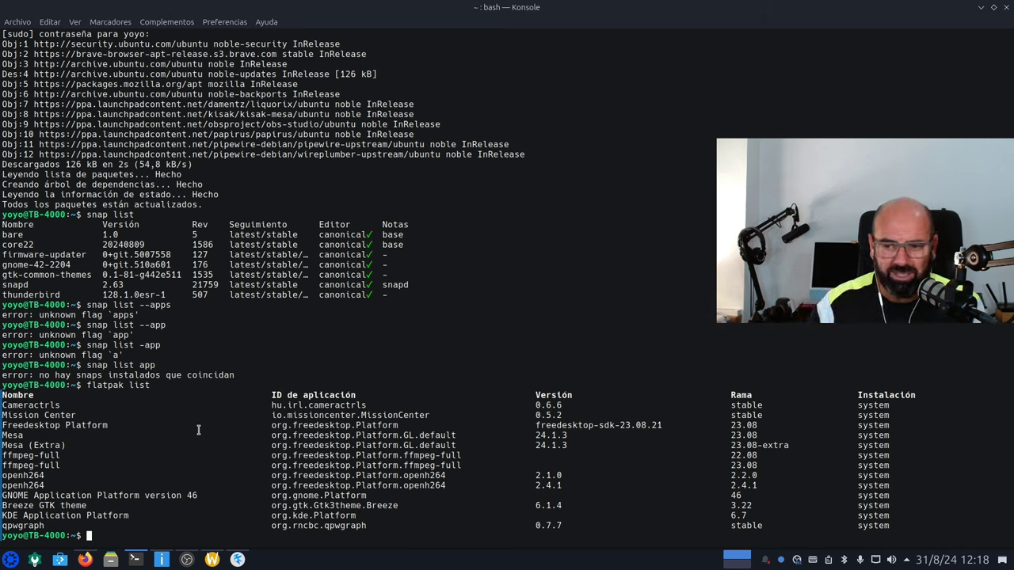
{"action": "left_click_drag", "start_coordinate": [71, 404], "coordinate": [37, 404]}
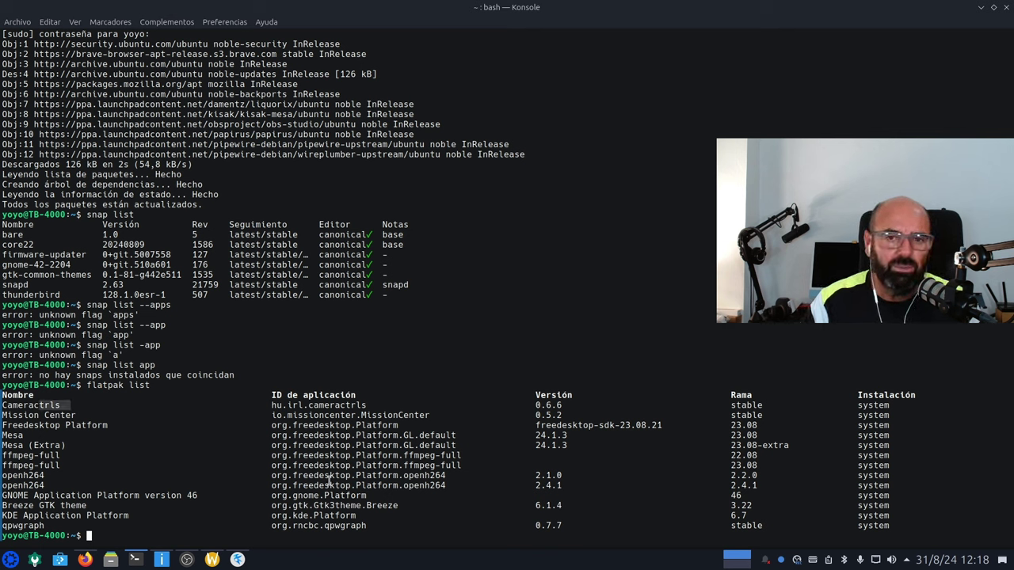
{"action": "left_click", "coordinate": [134, 537]}
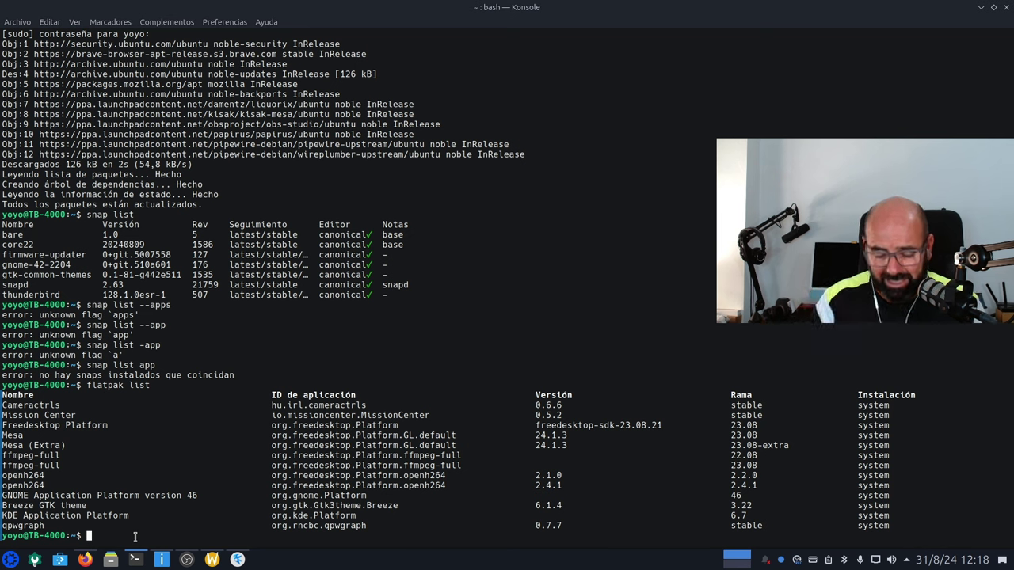
Step: Run flatpak list --app to show only the installed Flatpak applications
{"action": "key", "text": "Up"}
{"action": "type", "text": "--app"}
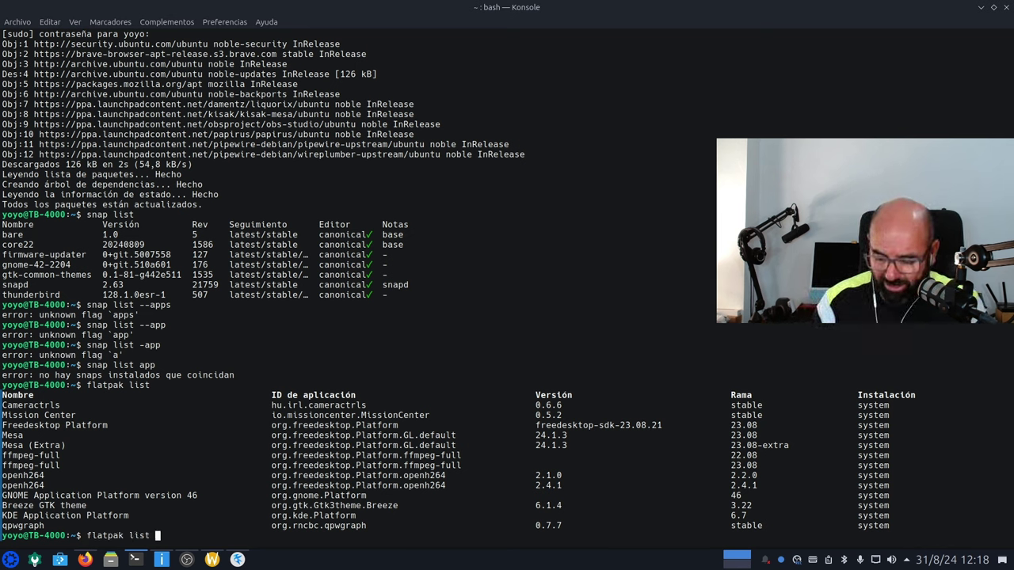
{"action": "key", "text": "Return"}
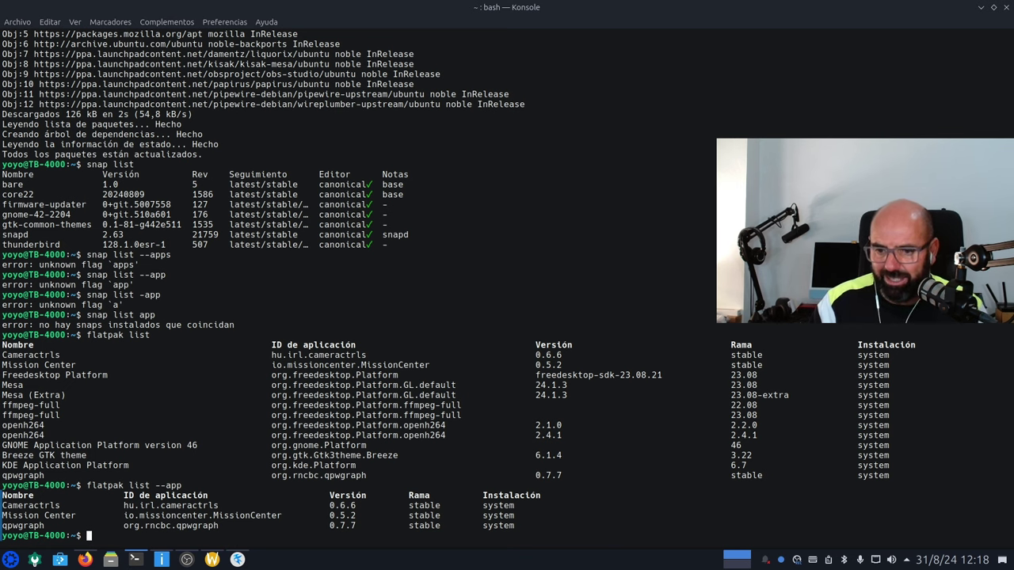
Step: Launch qpwgraph and spread out the overlapping OBS, Renoir Radeon and M2 monitor nodes, placing OBS desktop audio near its M2 monitor source
{"action": "left_click", "coordinate": [11, 559]}
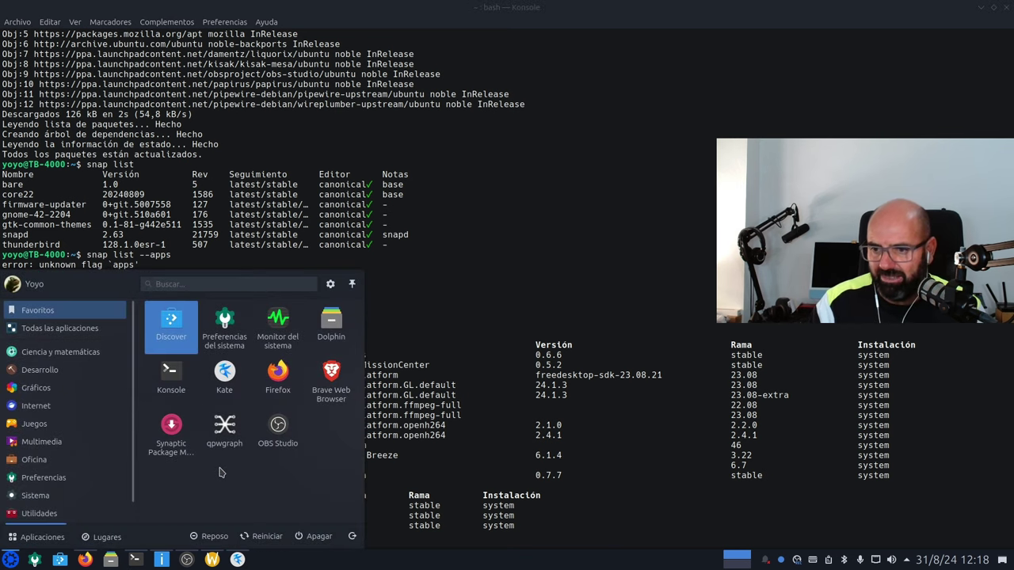
{"action": "left_click", "coordinate": [225, 430]}
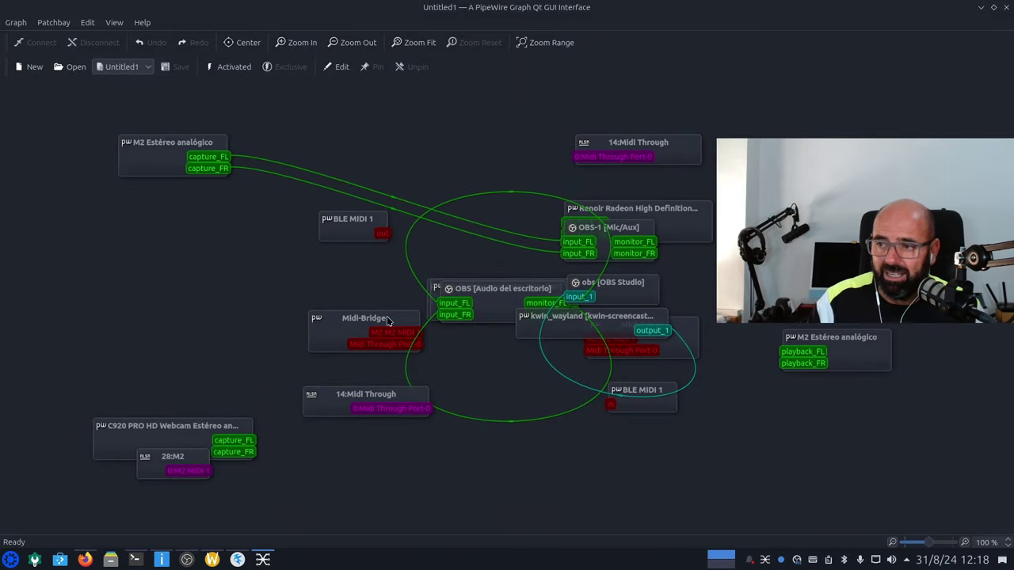
{"action": "left_click_drag", "start_coordinate": [602, 254], "coordinate": [622, 498]}
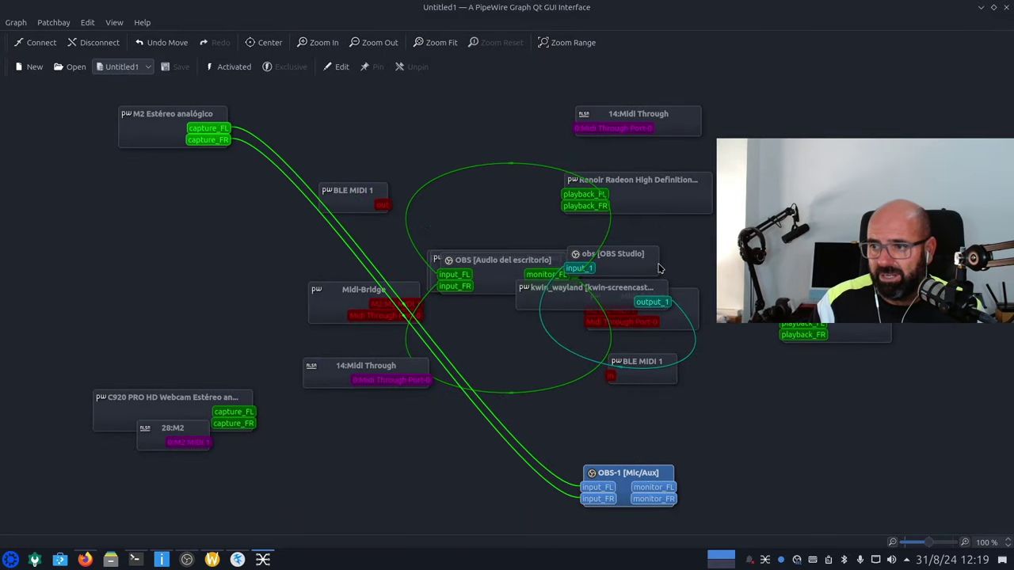
{"action": "left_click_drag", "start_coordinate": [641, 190], "coordinate": [267, 221]}
{"action": "left_click_drag", "start_coordinate": [485, 278], "coordinate": [737, 265]}
{"action": "left_click_drag", "start_coordinate": [492, 283], "coordinate": [119, 305]}
{"action": "left_click_drag", "start_coordinate": [769, 253], "coordinate": [412, 432]}
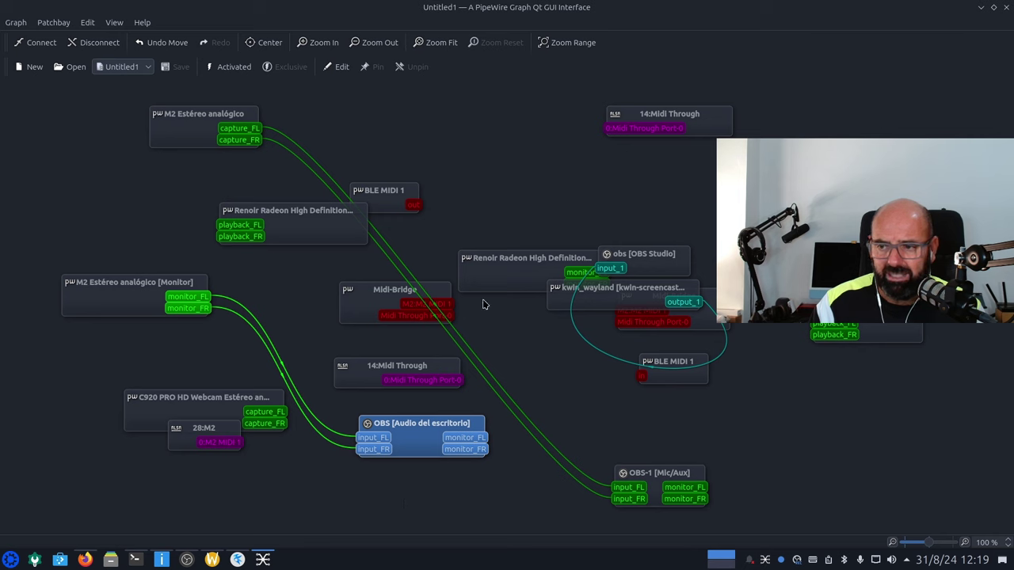
Step: Rearrange the M2 Estéreo analógico and OBS-1 [Mic/Aux] nodes so their microphone links run clear of the other nodes, and minimise qpwgraph
{"action": "left_click_drag", "start_coordinate": [204, 136], "coordinate": [123, 201]}
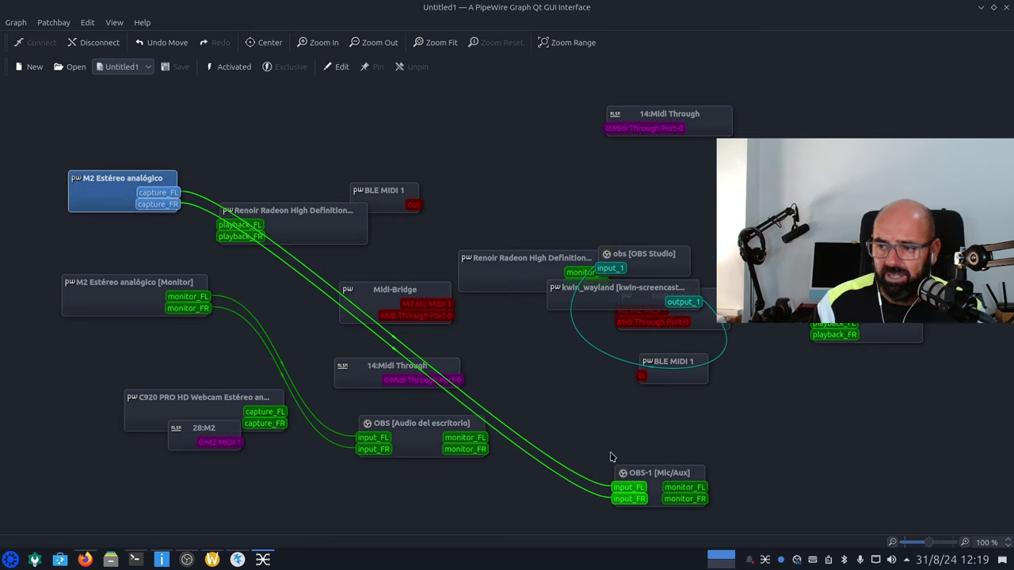
{"action": "left_click_drag", "start_coordinate": [658, 485], "coordinate": [568, 201]}
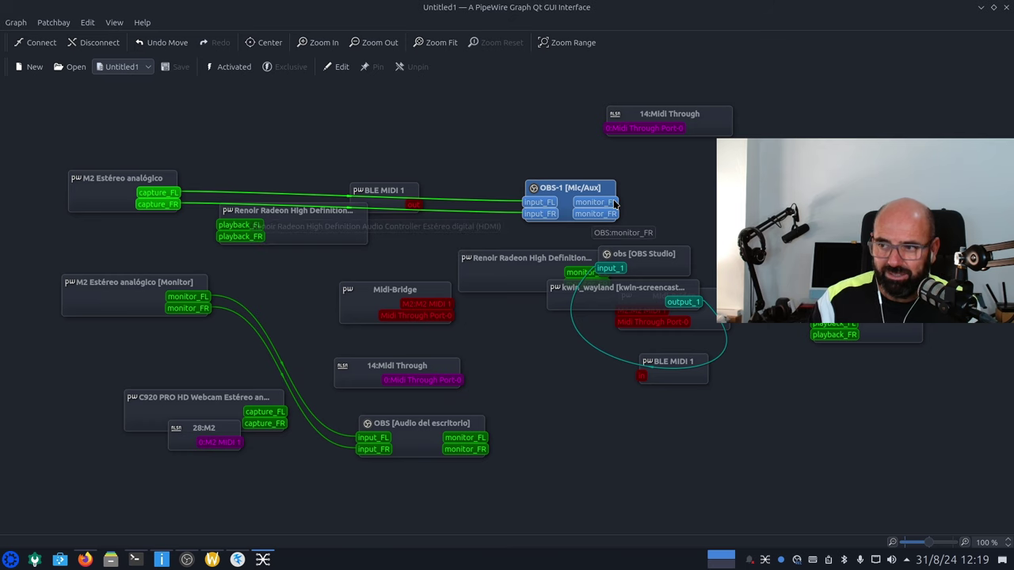
{"action": "left_click_drag", "start_coordinate": [548, 185], "coordinate": [430, 114]}
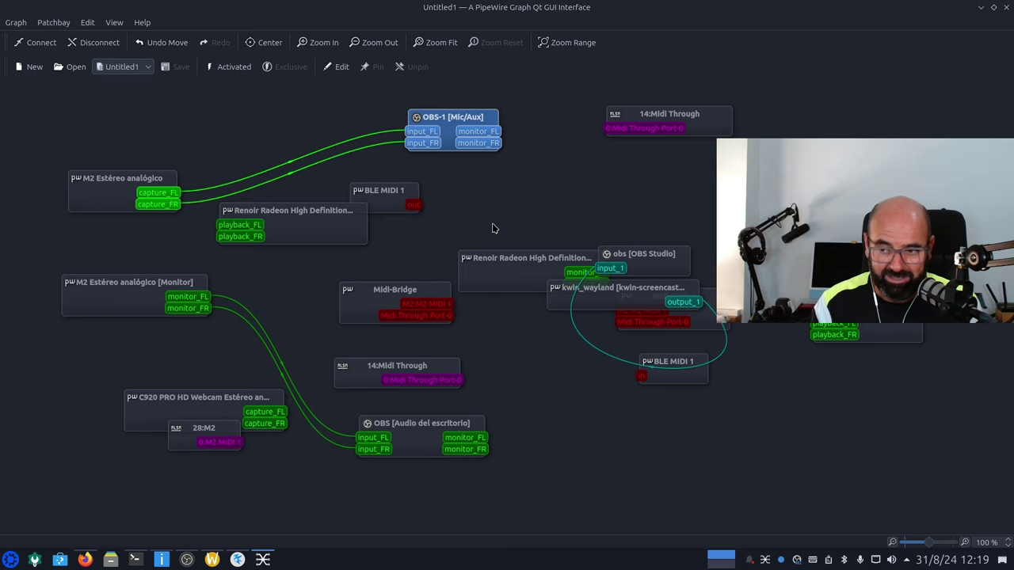
{"action": "left_click", "coordinate": [980, 7]}
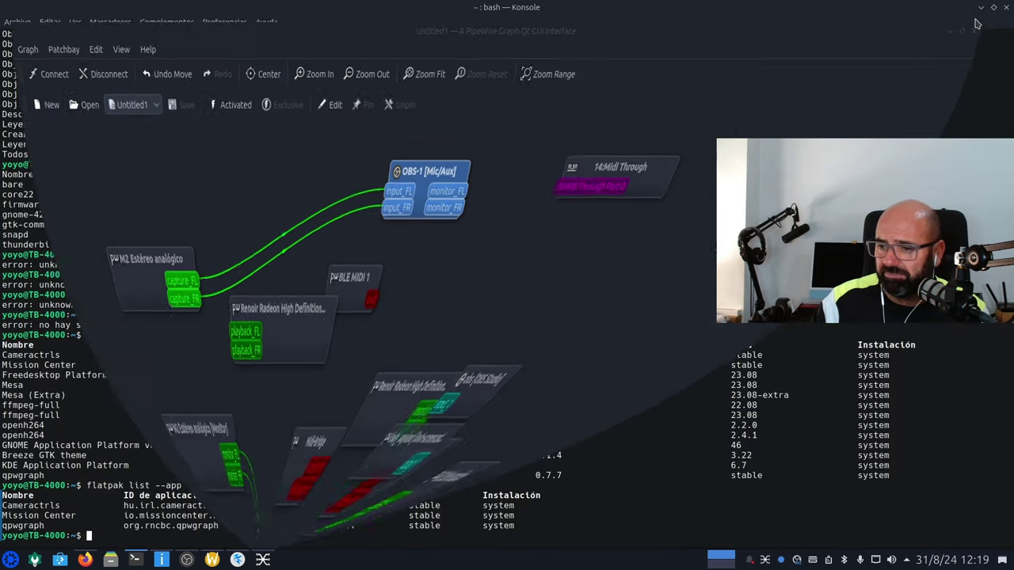